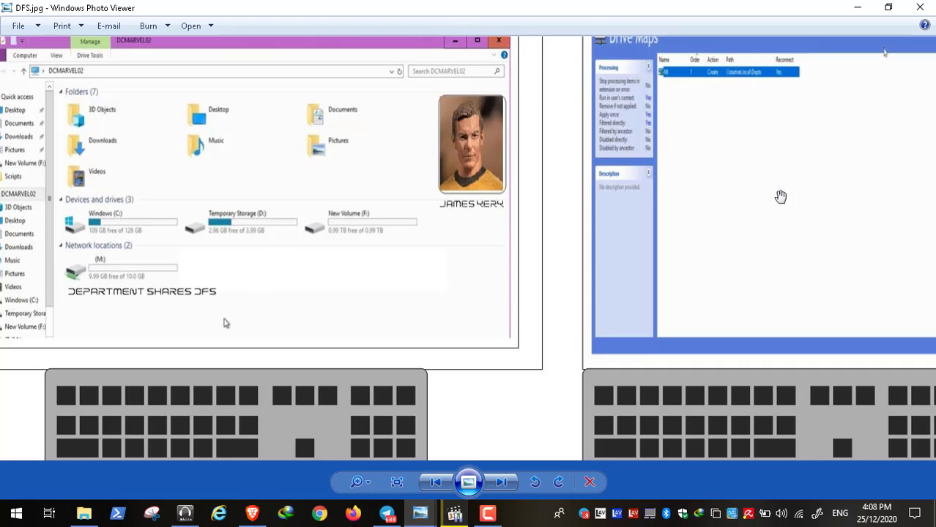
- Review the DFS.jpg diagram of the department shares drive map, then minimize the picture
click(856, 7)
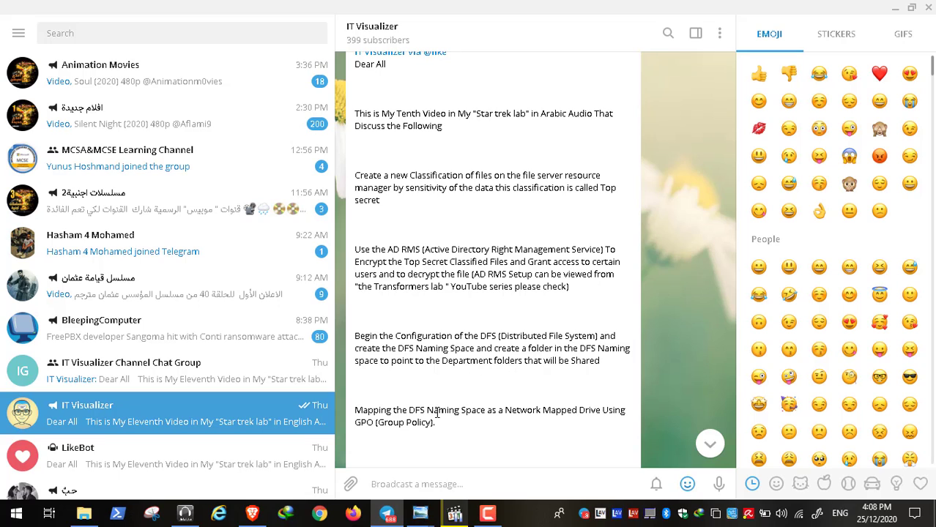
mouse_move(420, 512)
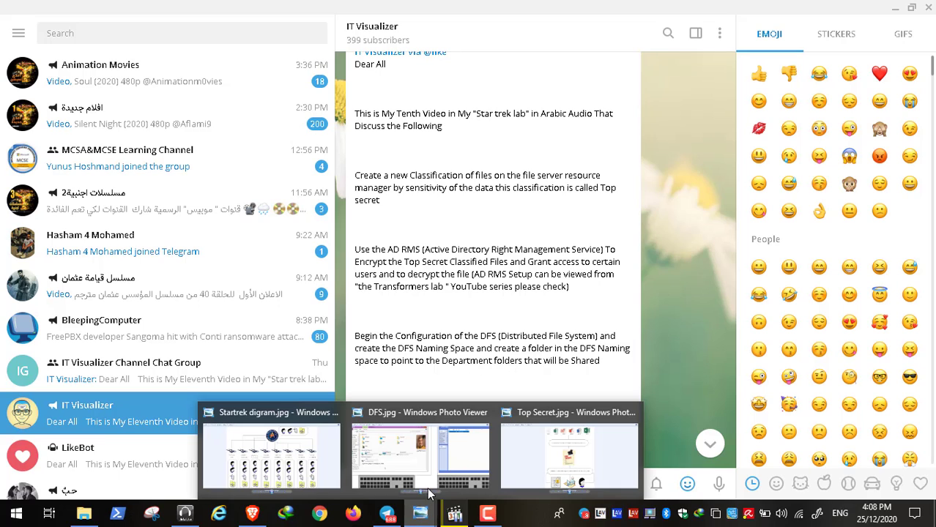
click(427, 488)
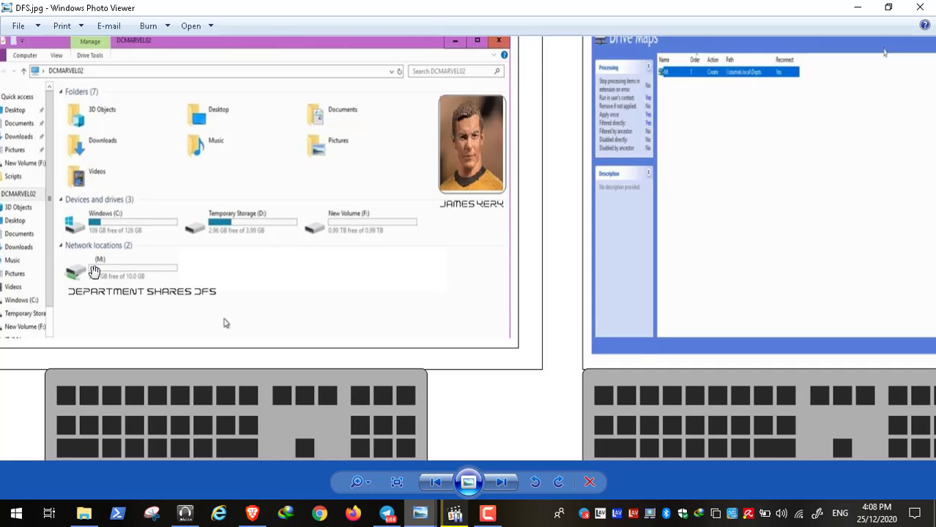
click(853, 10)
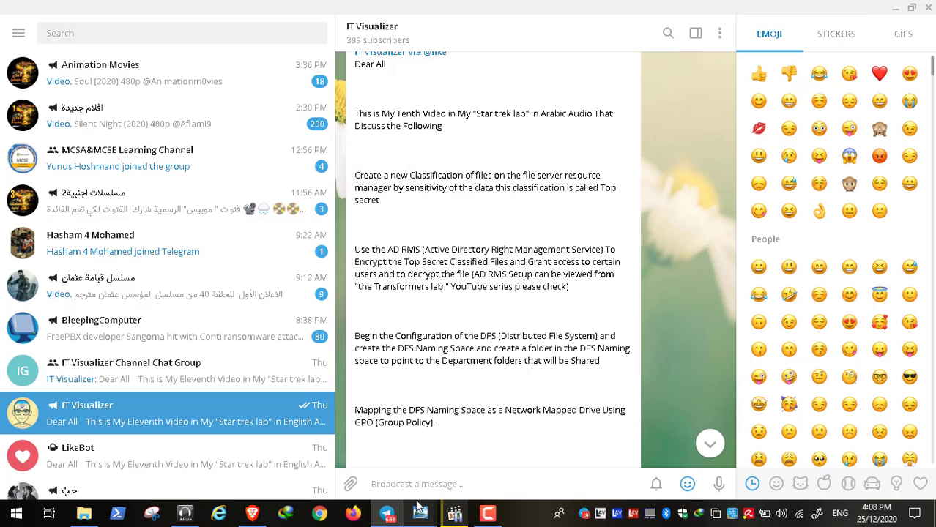
- Switch to the Video21.mp4 media player, jump to about 07:50 and show the video full screen
click(454, 513)
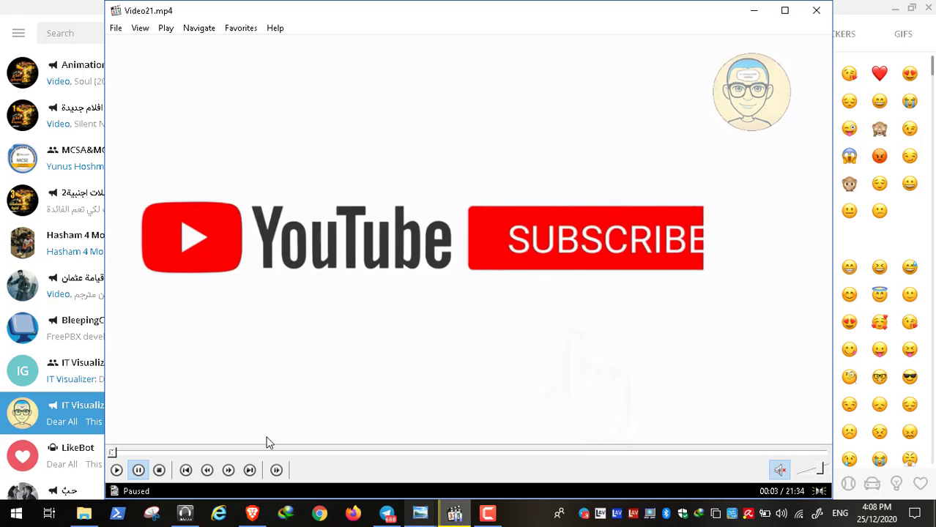
drag(260, 457, 372, 455)
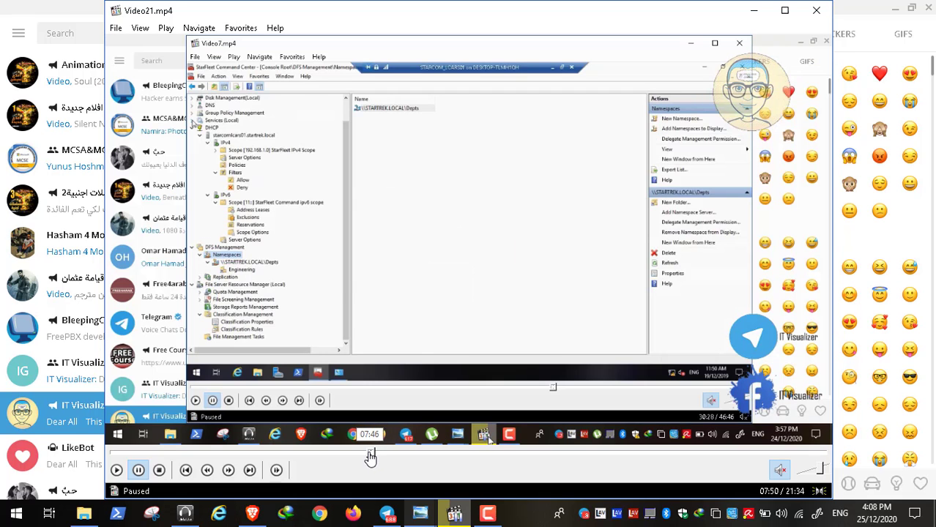
double_click(345, 274)
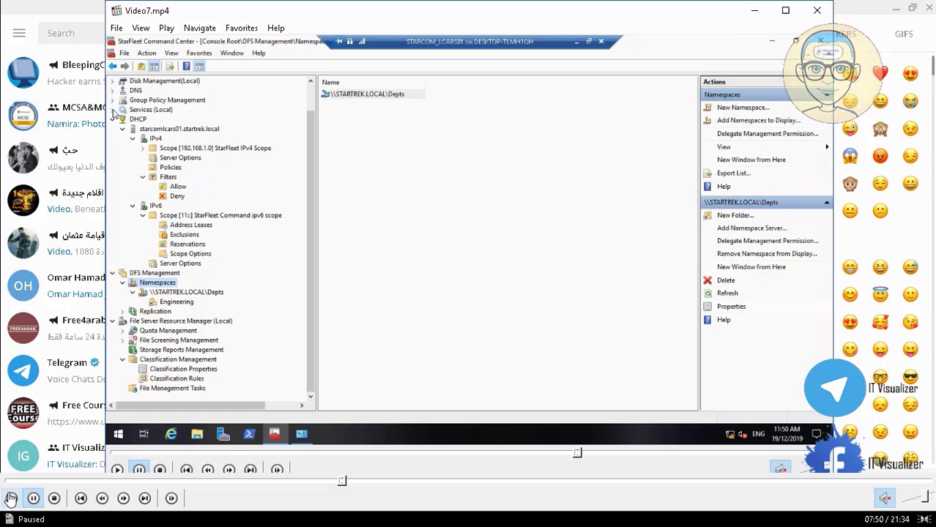
double_click(332, 254)
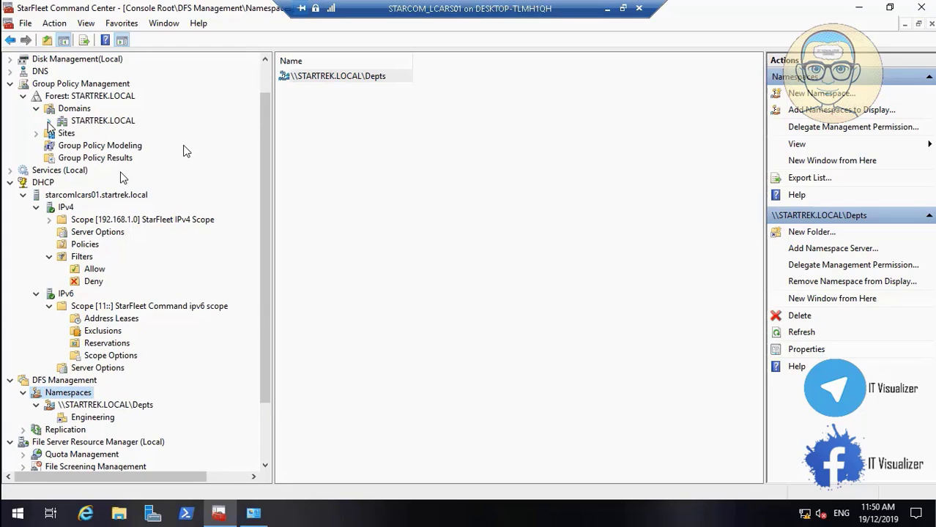
- Open the STARTREK.LOCAL domain's Mapping Policy for editing in a maximized Group Policy Management Editor
click(48, 121)
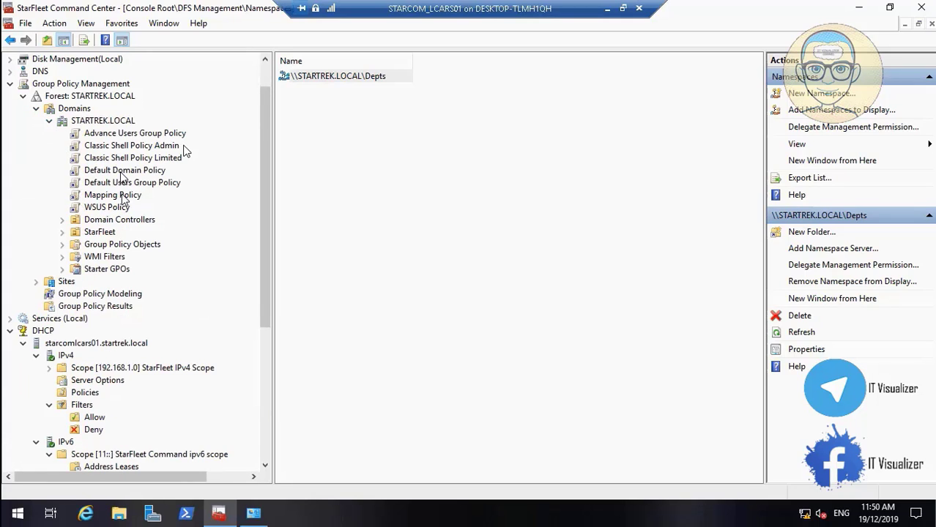
right_click(121, 195)
click(148, 203)
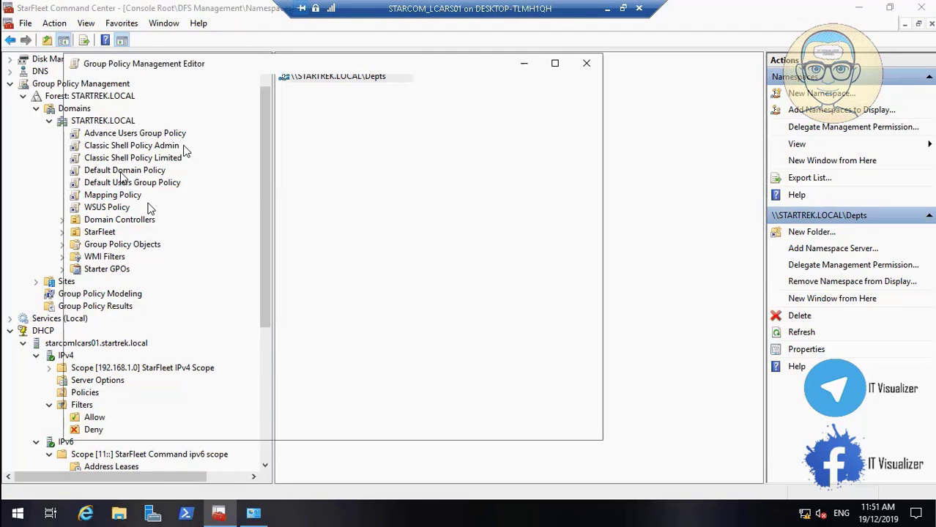
click(556, 66)
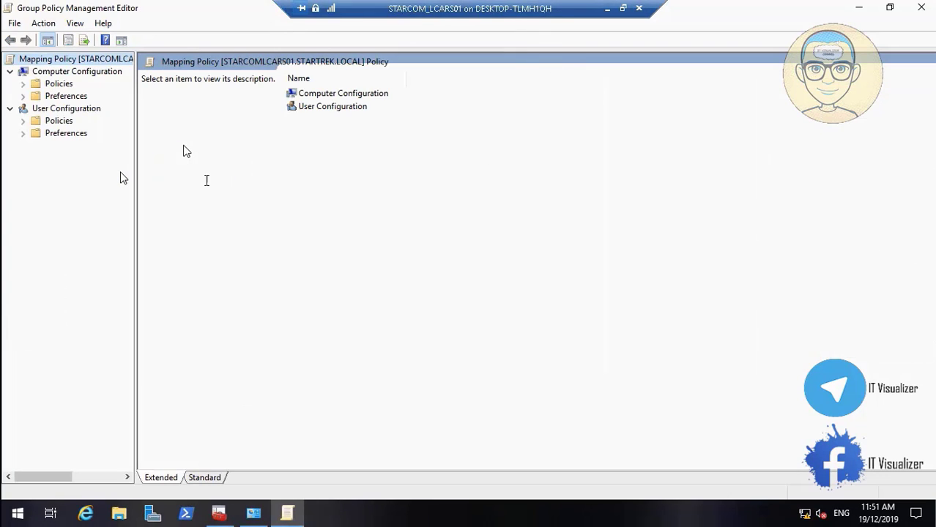
- Show the Drive Maps in the user preferences' Windows Settings and select the M: mapping for \\DCMARVEL02\HR
click(23, 133)
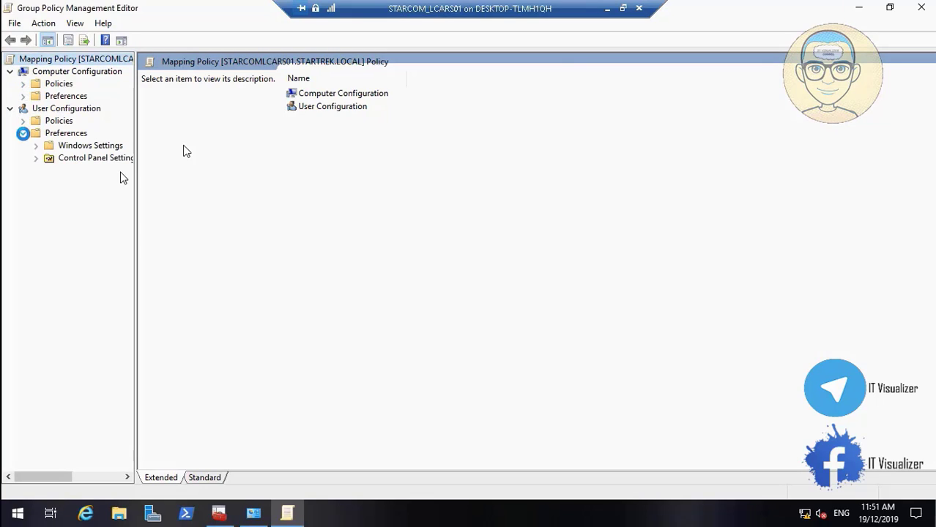
click(134, 191)
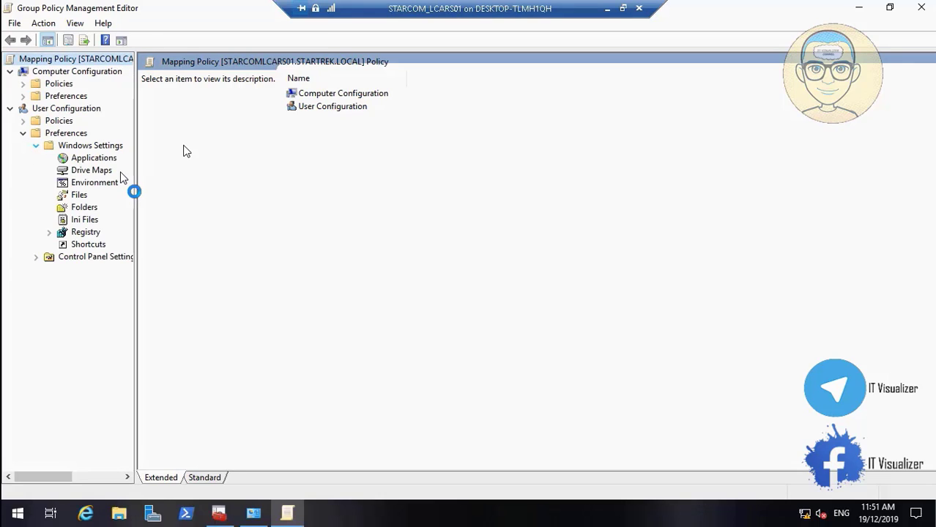
drag(134, 191, 163, 191)
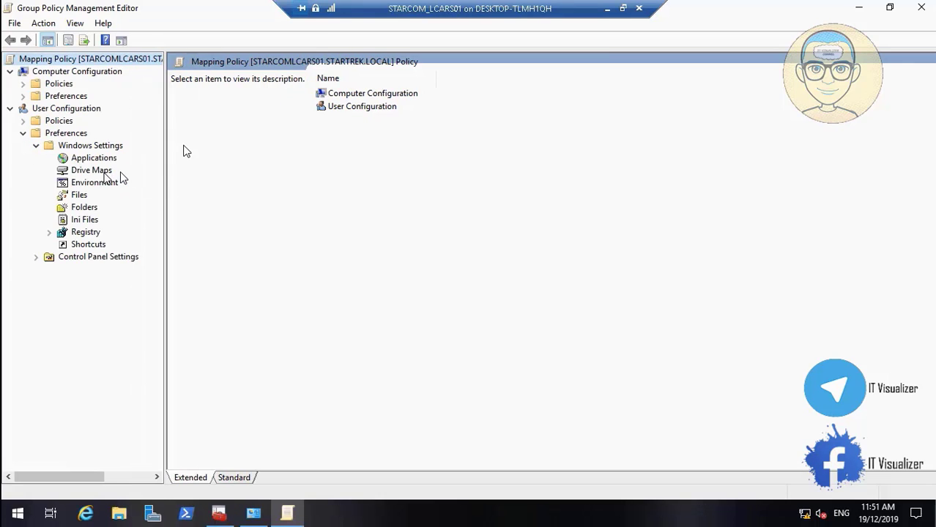
click(120, 174)
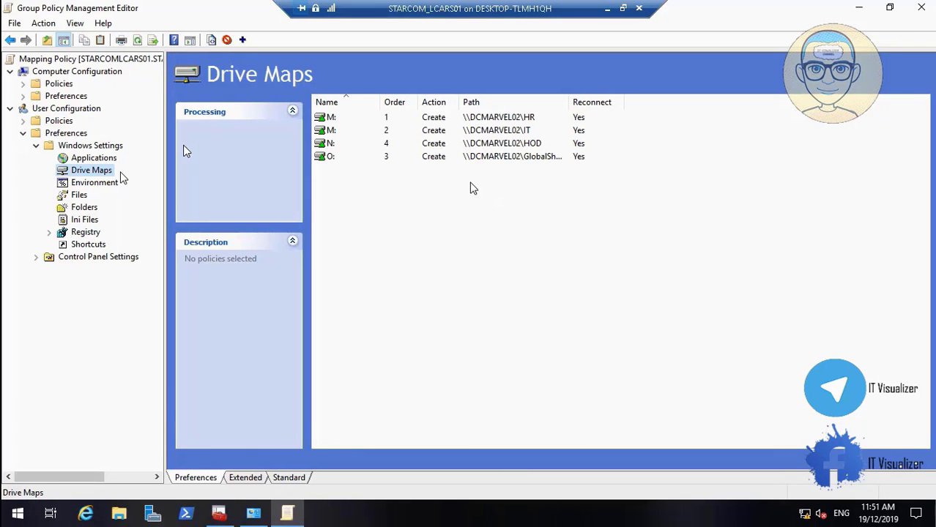
click(331, 119)
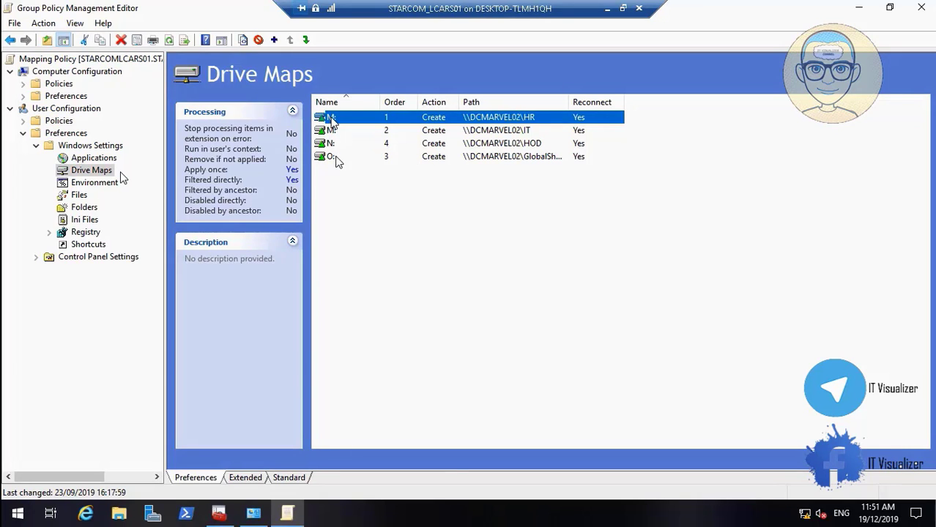
- Search the playing recording for the part where the M: drive mapping's properties are edited
click(653, 481)
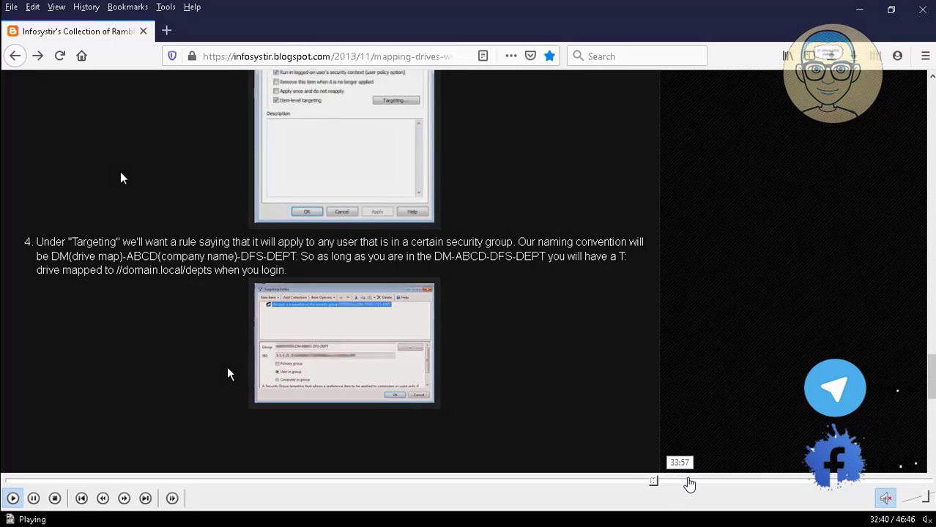
click(689, 483)
click(713, 483)
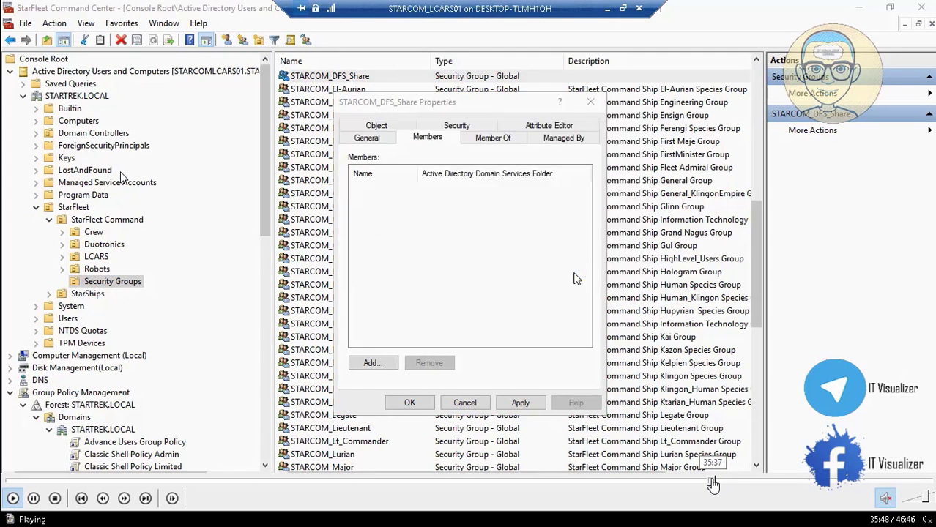
click(703, 483)
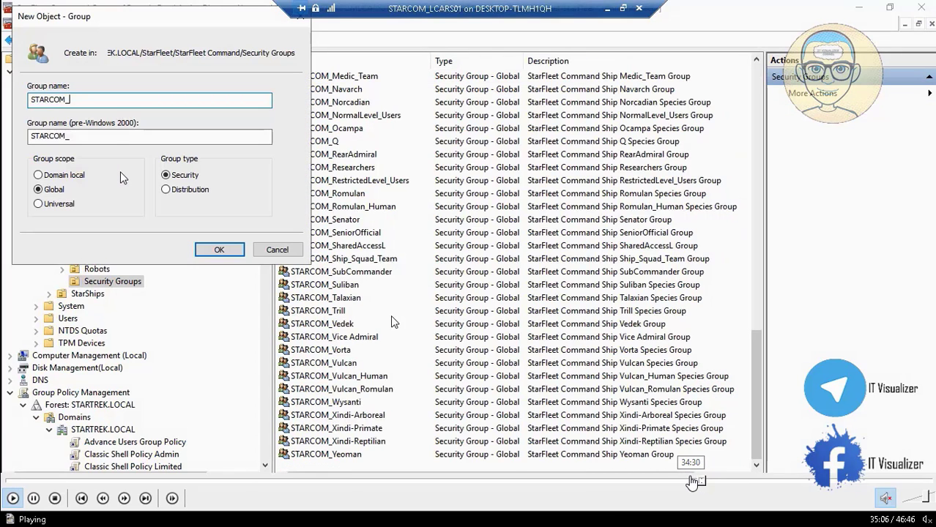
click(693, 483)
click(682, 485)
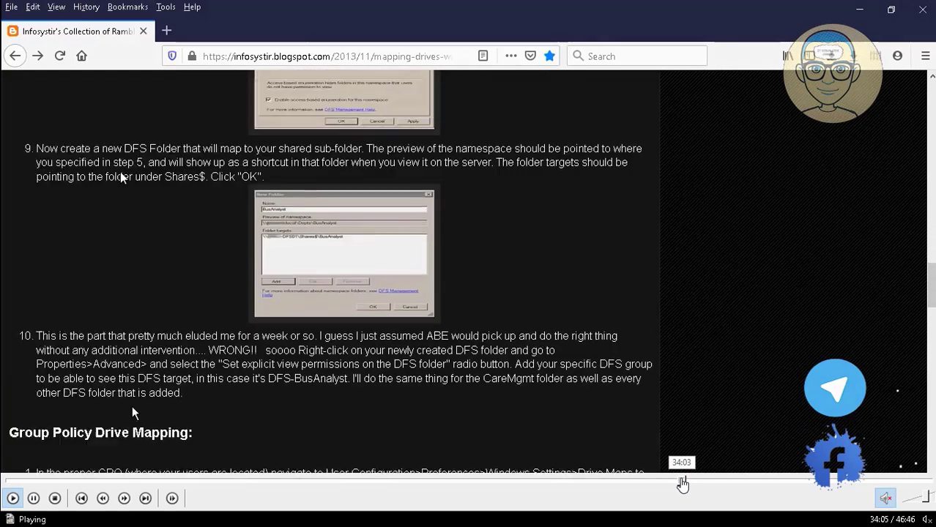
click(678, 484)
click(672, 485)
click(659, 485)
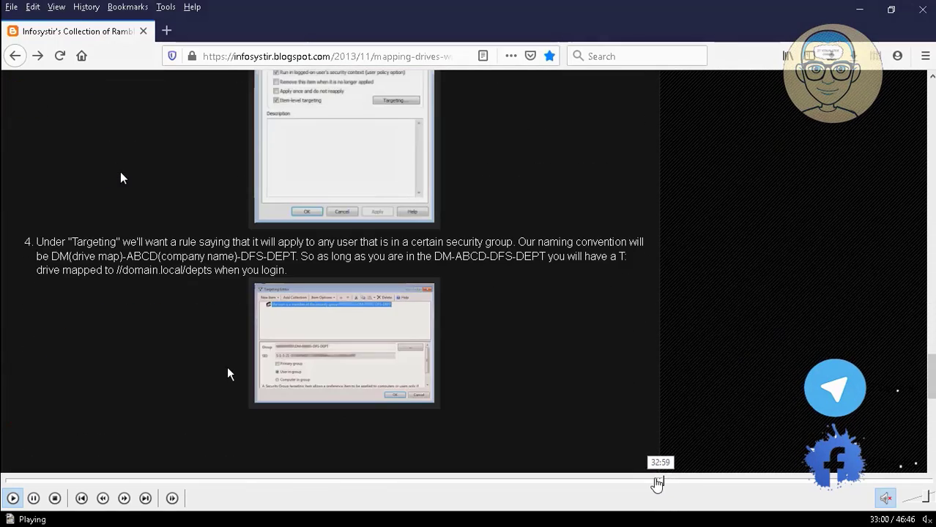
click(636, 484)
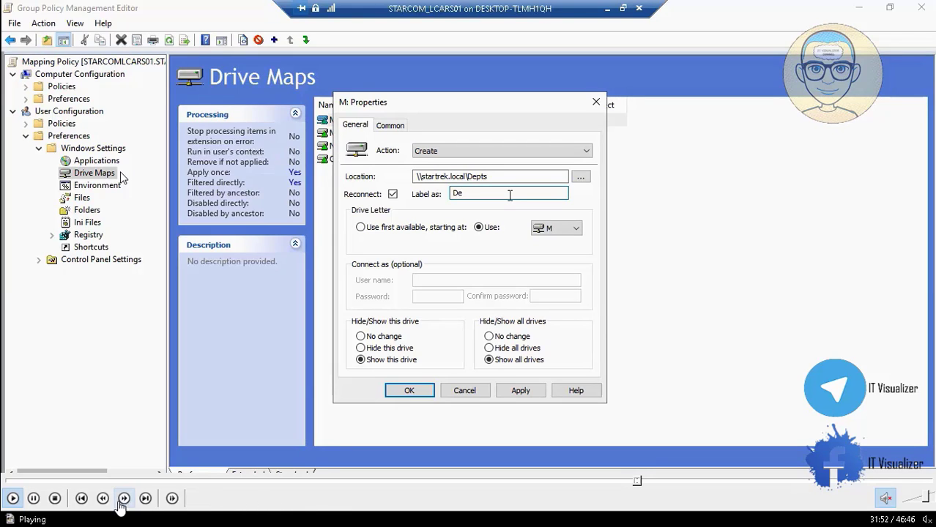
click(638, 483)
click(633, 483)
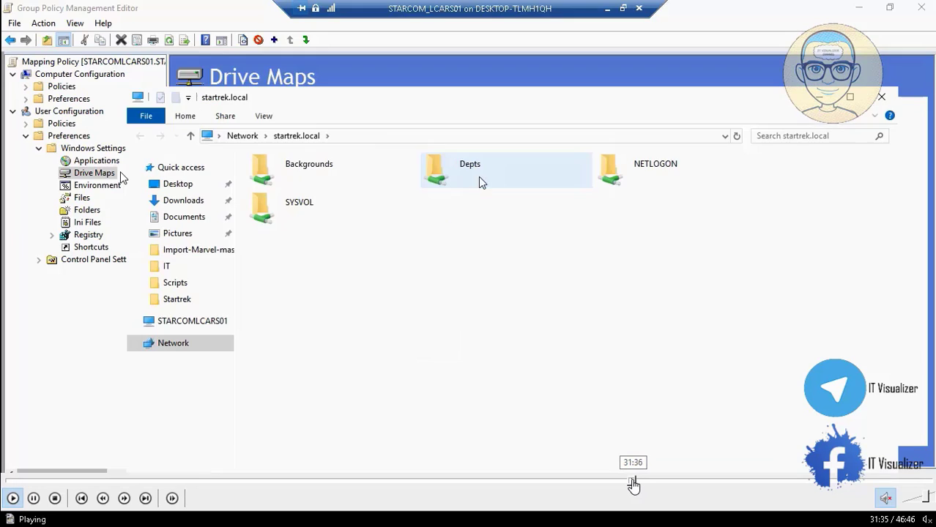
click(630, 483)
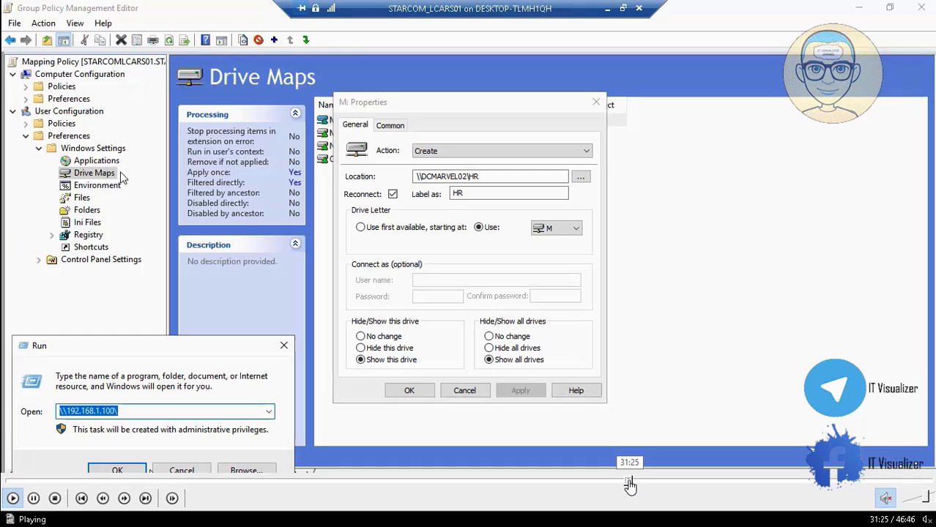
click(623, 484)
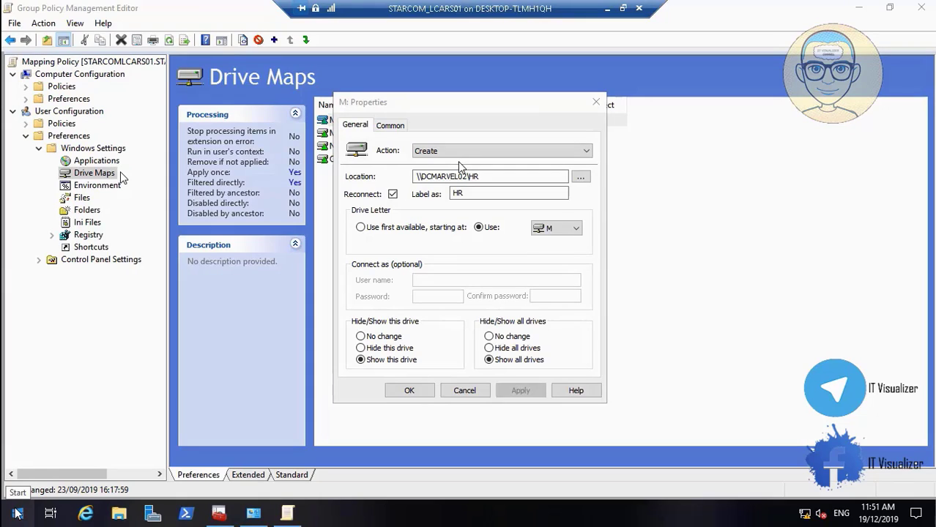
- Open the network location \\startrek.local\ with the Run command
right_click(17, 513)
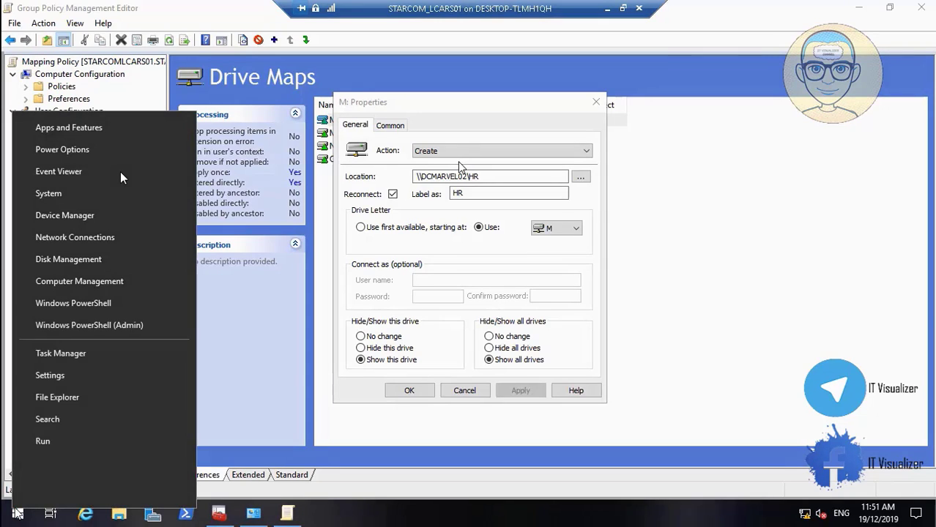
click(74, 445)
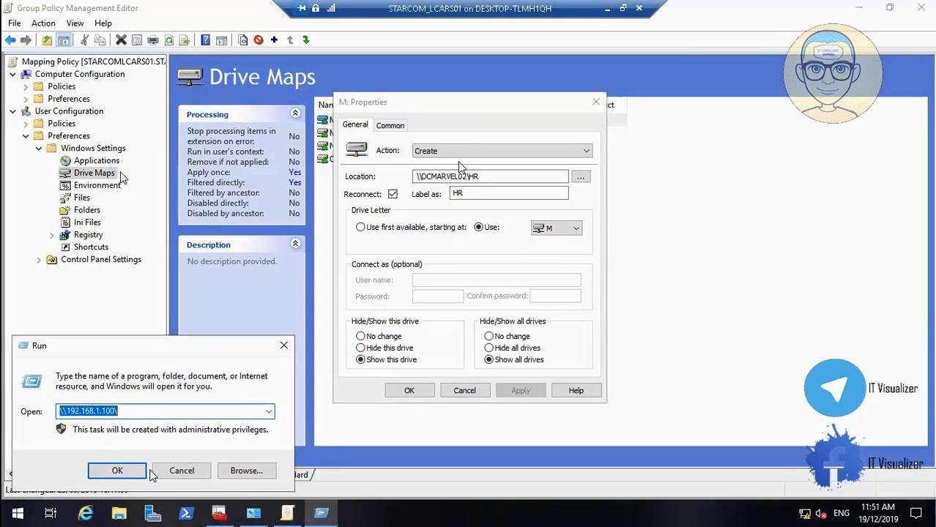
key(BackSpace)
text(\\s)
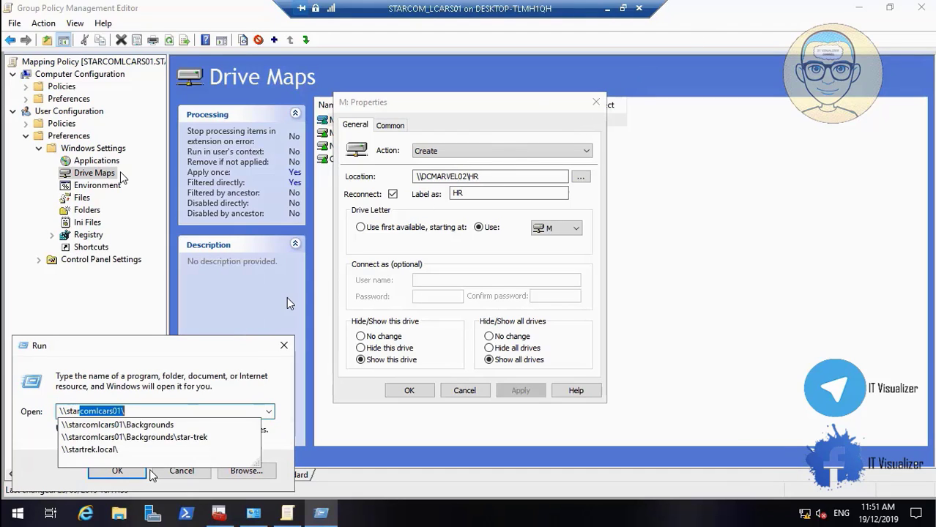
text(tar)
key(Down)
key(Down)
key(Down)
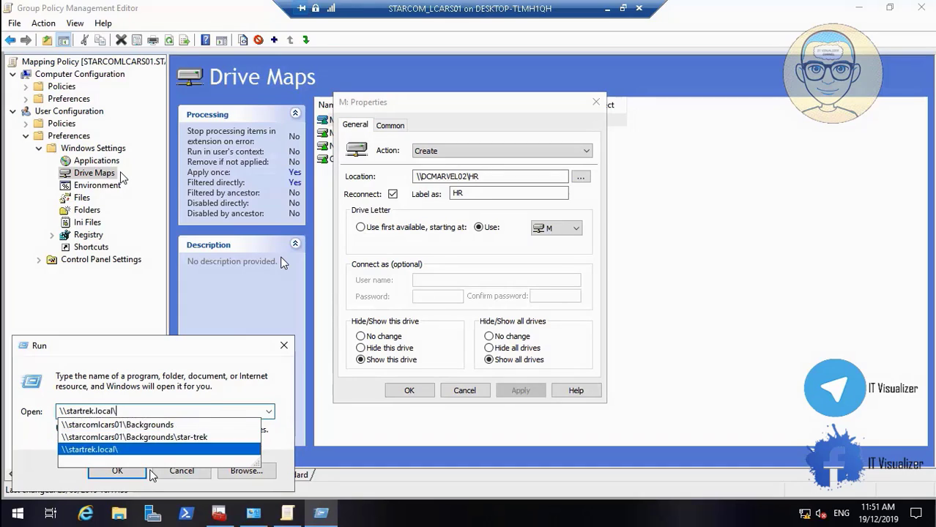
key(Return)
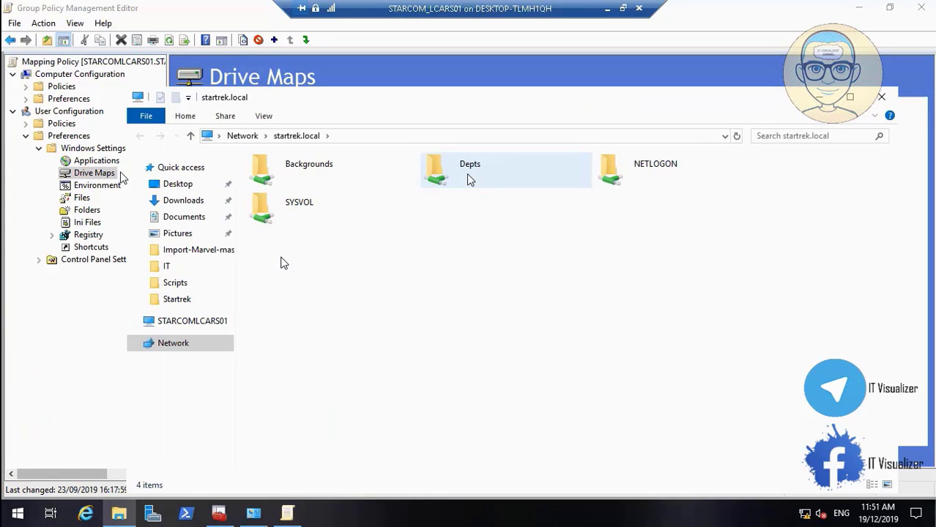
- Open the Depts share and copy its full path \\startrek.local\Depts
click(468, 176)
double_click(469, 180)
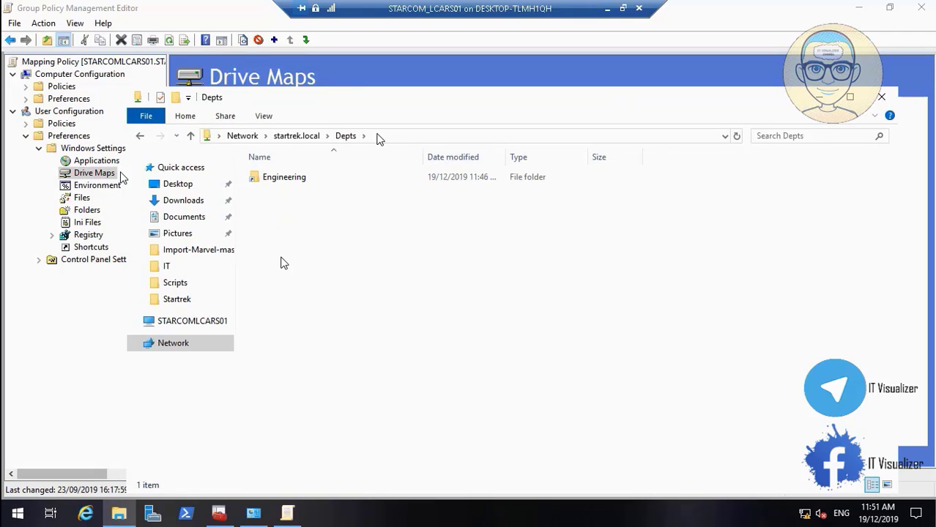
click(379, 140)
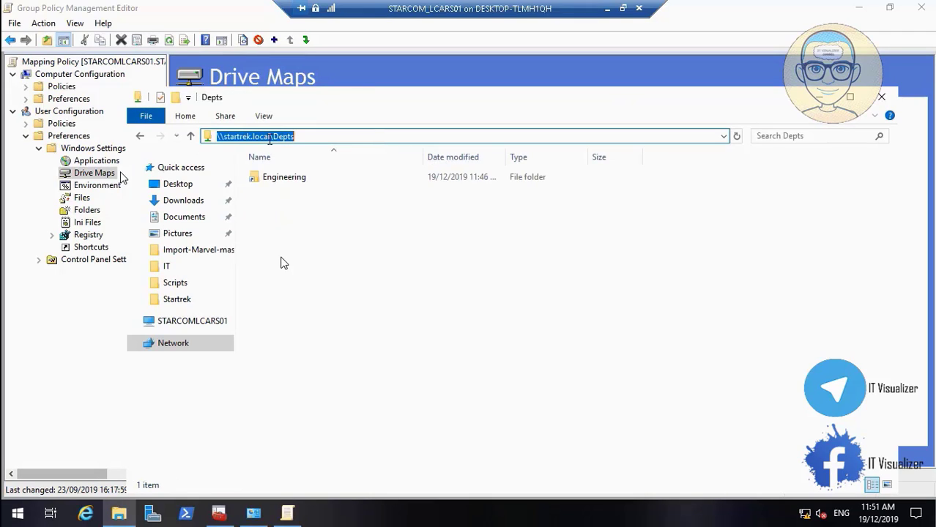
right_click(270, 138)
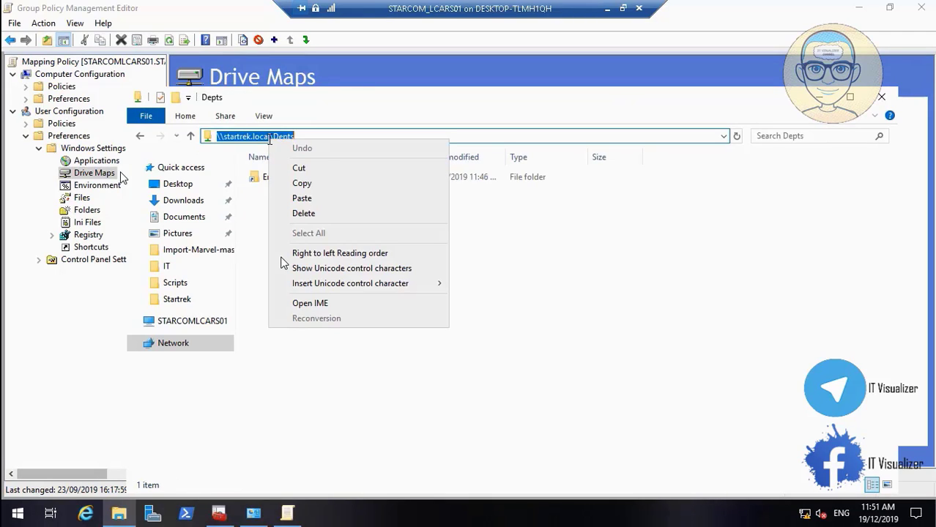
click(336, 184)
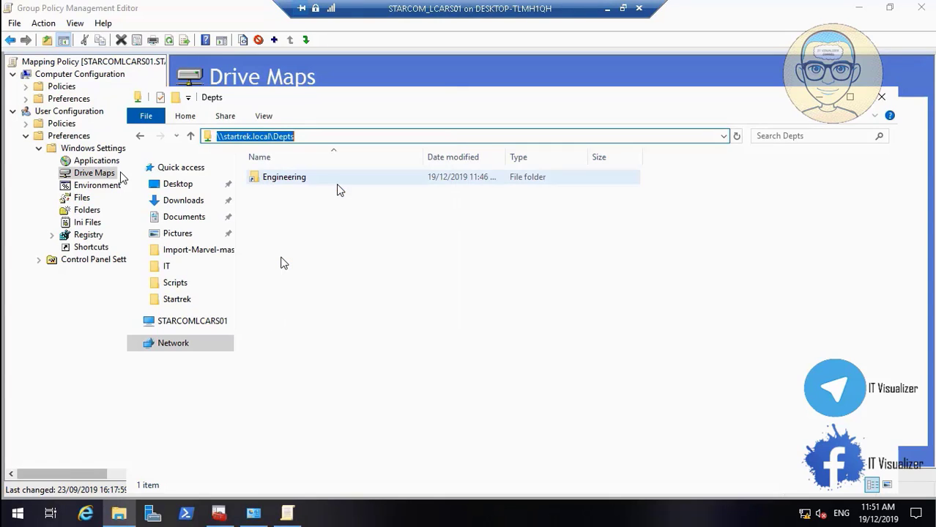
- Replace the M: drive mapping's location with the copied path \\startrek.local\Depts
click(819, 97)
click(515, 176)
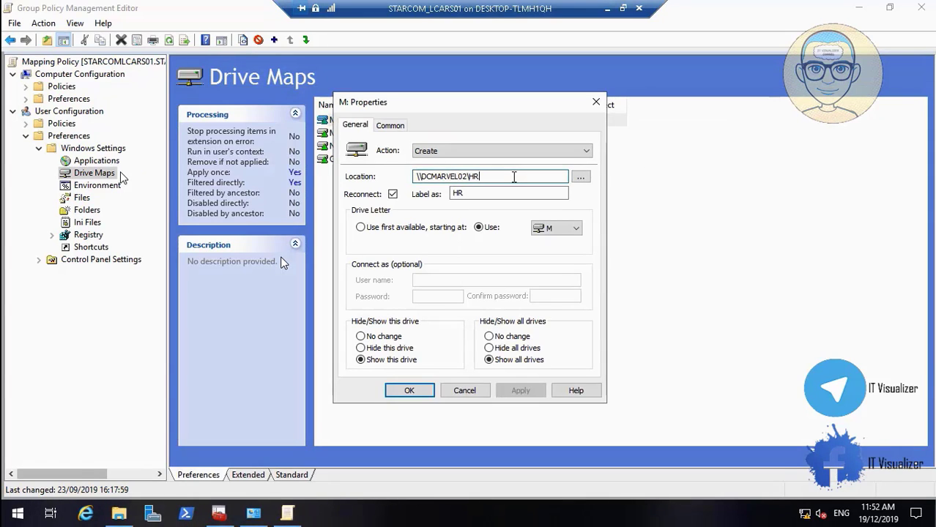
key(BackSpace)
key(BackSpace)
key(BackSpace)
key(BackSpace)
key(BackSpace)
key(BackSpace)
key(BackSpace)
key(BackSpace)
key(BackSpace)
key(BackSpace)
key(BackSpace)
key(BackSpace)
key(BackSpace)
key(BackSpace)
key(BackSpace)
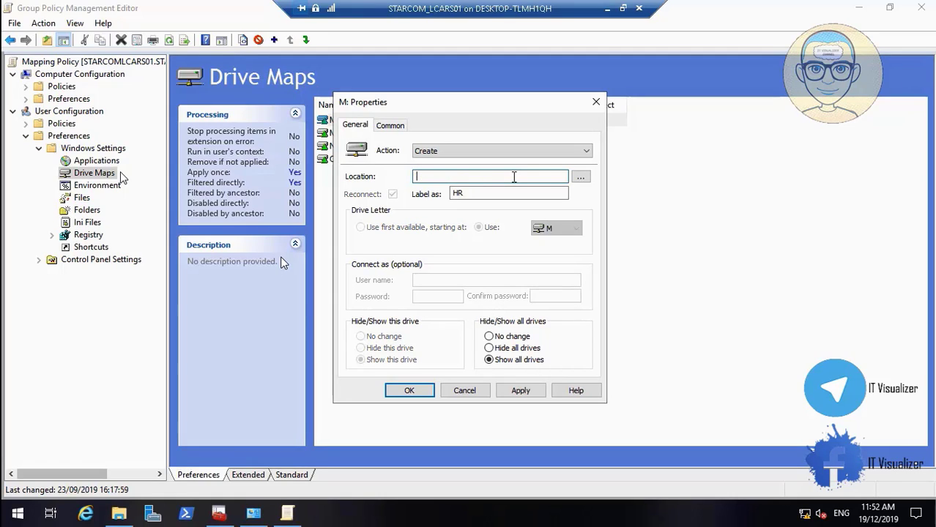
key(ctrl+v)
- Label the M: drive mapping Department Shares and bring up its common options
click(510, 194)
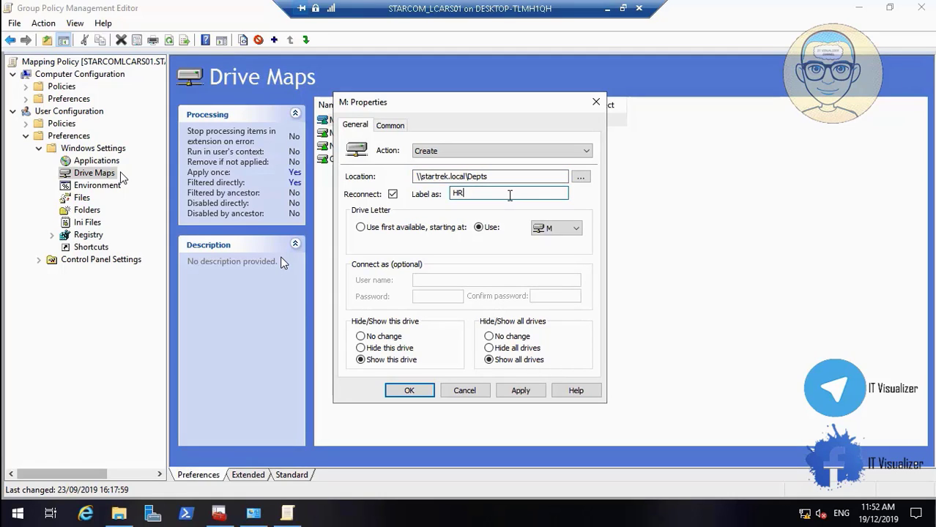
text(Department Shares)
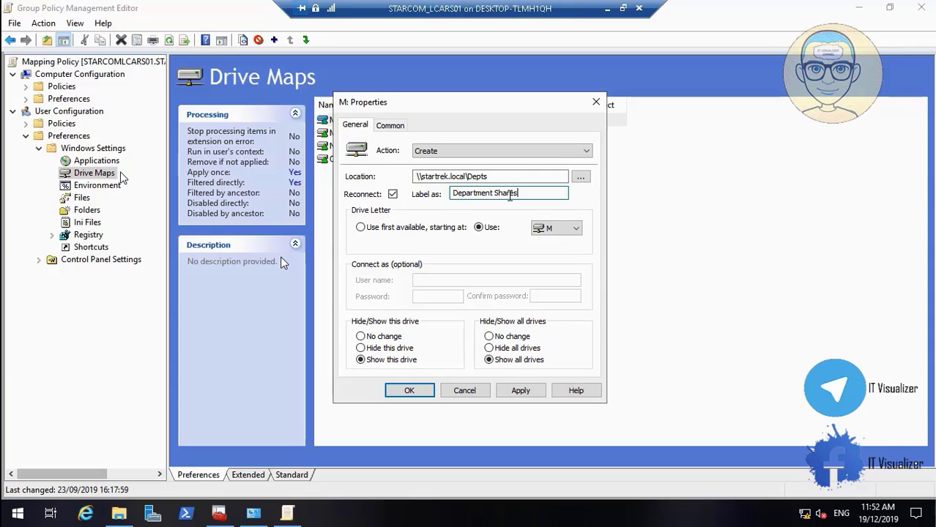
click(389, 128)
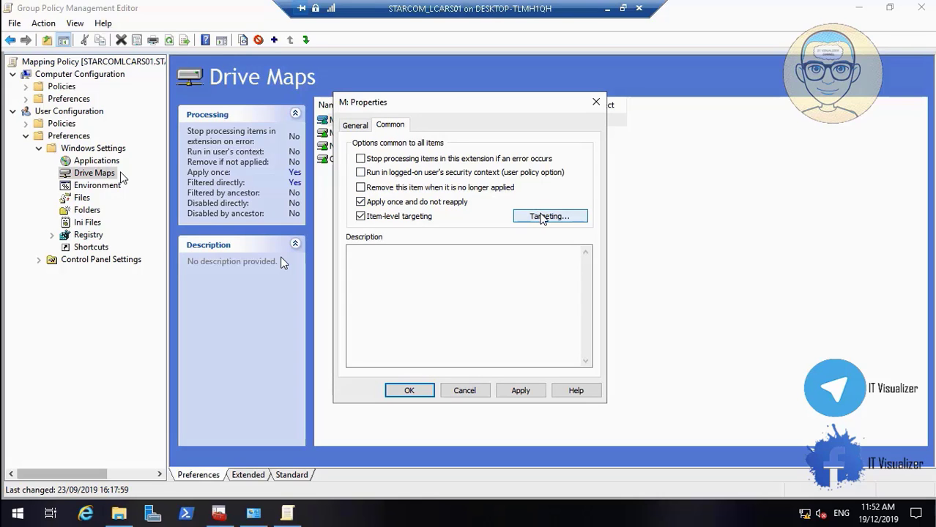
- Switch to the Firefox blog guide and read its Group Policy drive mapping instructions through the item-level targeting step
click(606, 13)
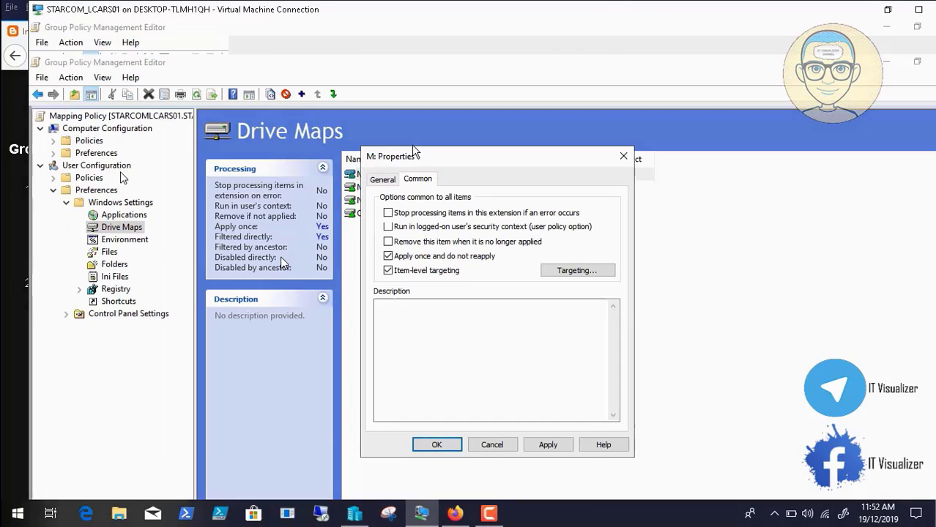
scroll(121, 177, down, 4)
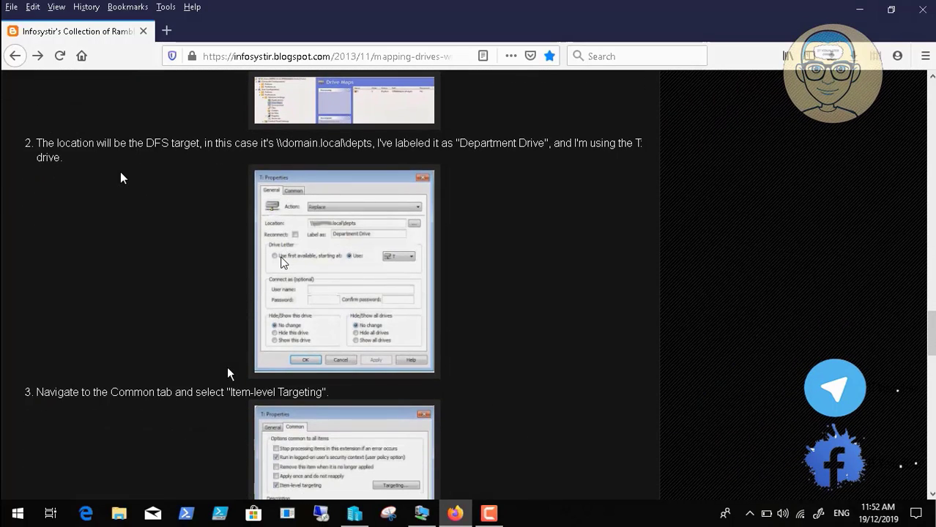
scroll(121, 177, down, 1)
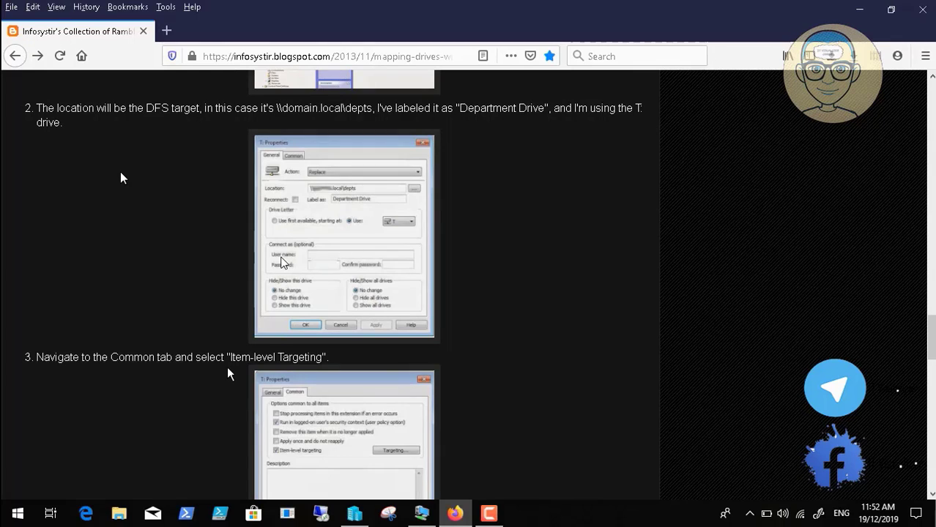
scroll(122, 177, up, 7)
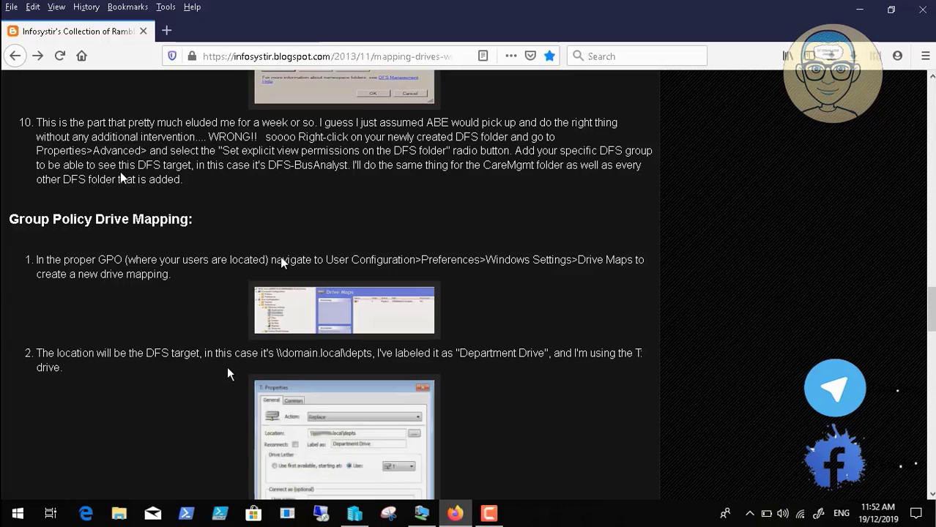
scroll(228, 374, down, 1)
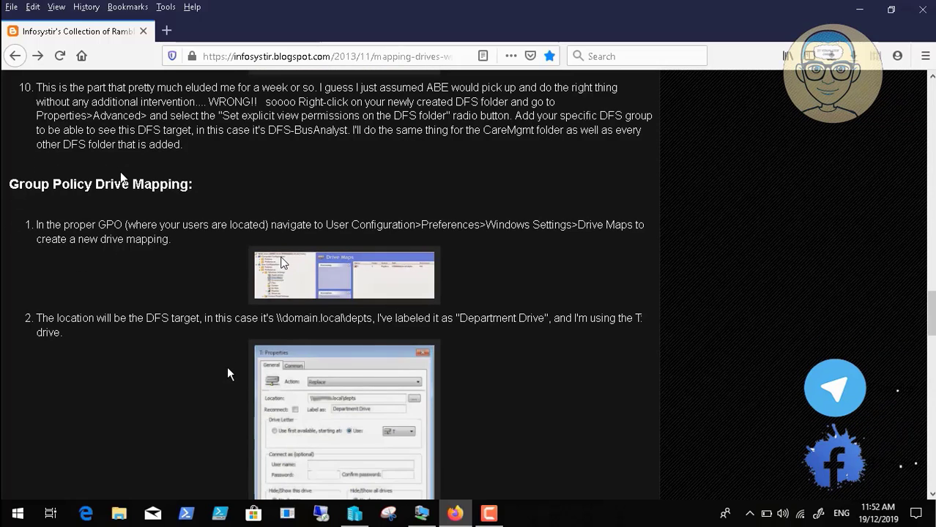
scroll(227, 374, down, 1)
scroll(228, 373, down, 8)
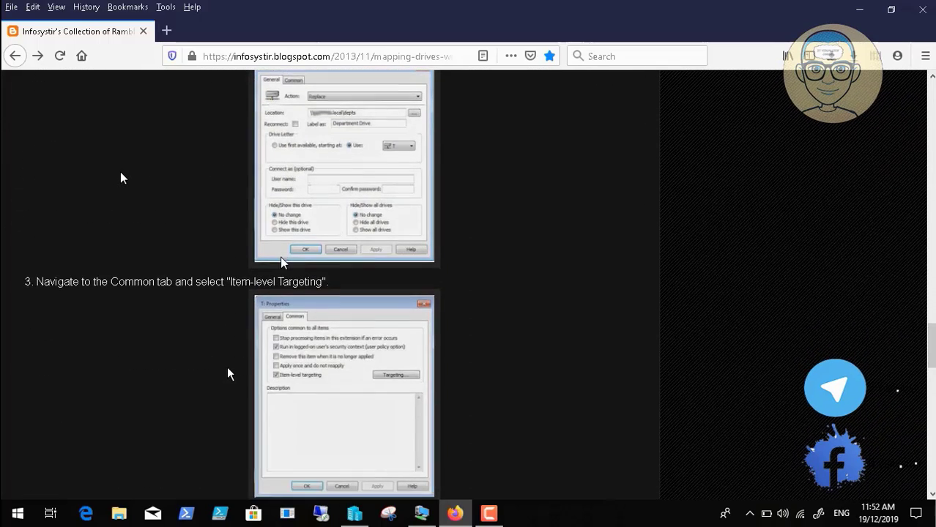
scroll(227, 374, down, 8)
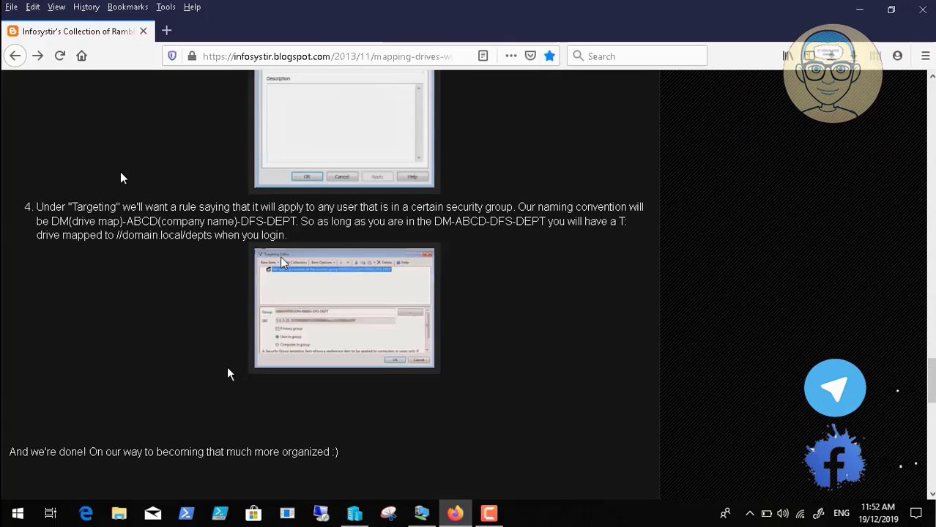
scroll(227, 374, up, 1)
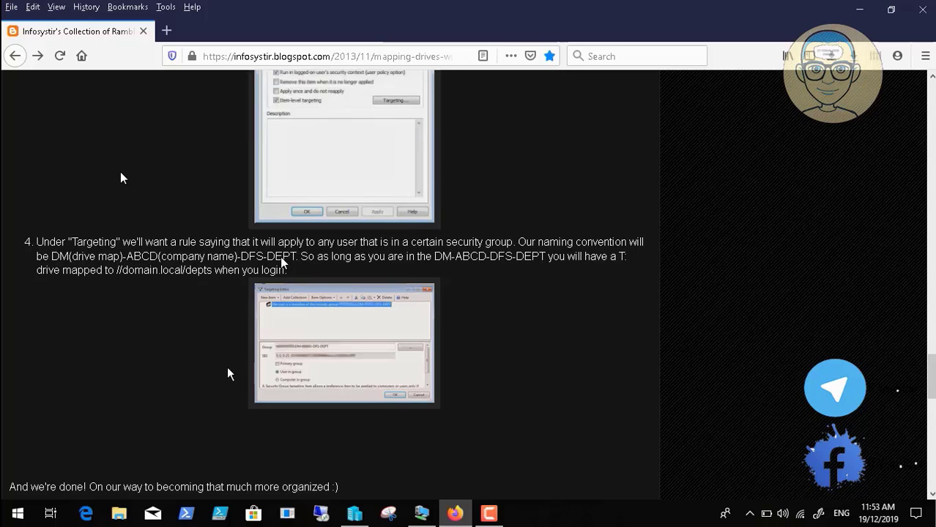
- Skip the playing recording ahead to the part showing the StarFleet Command Center console and resume playback
key(space)
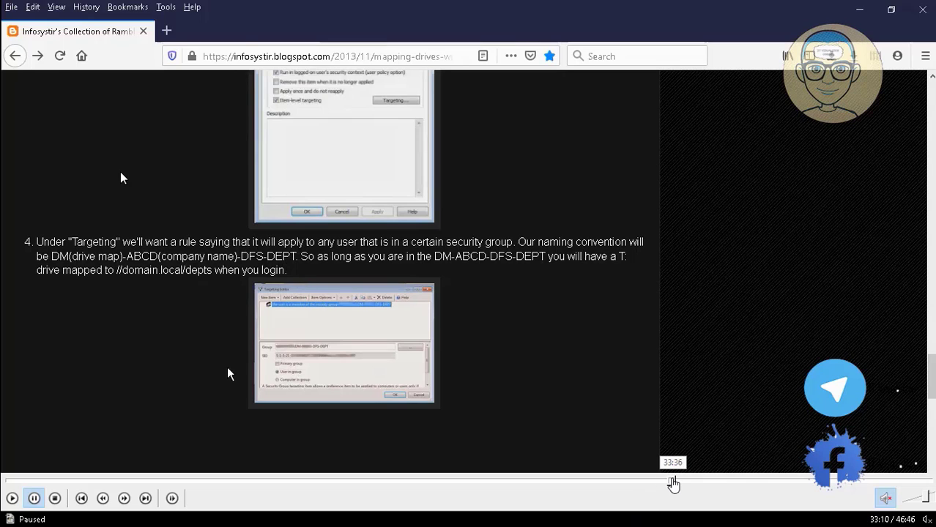
click(673, 483)
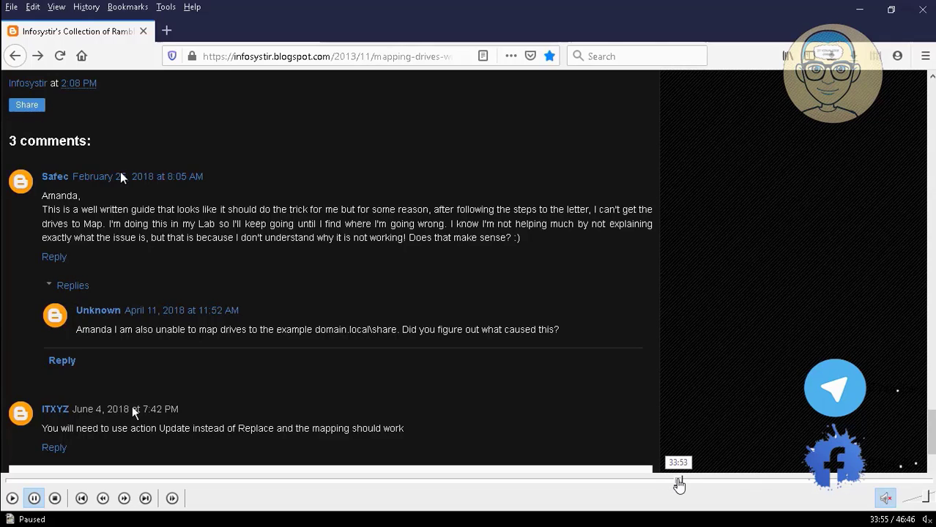
click(683, 484)
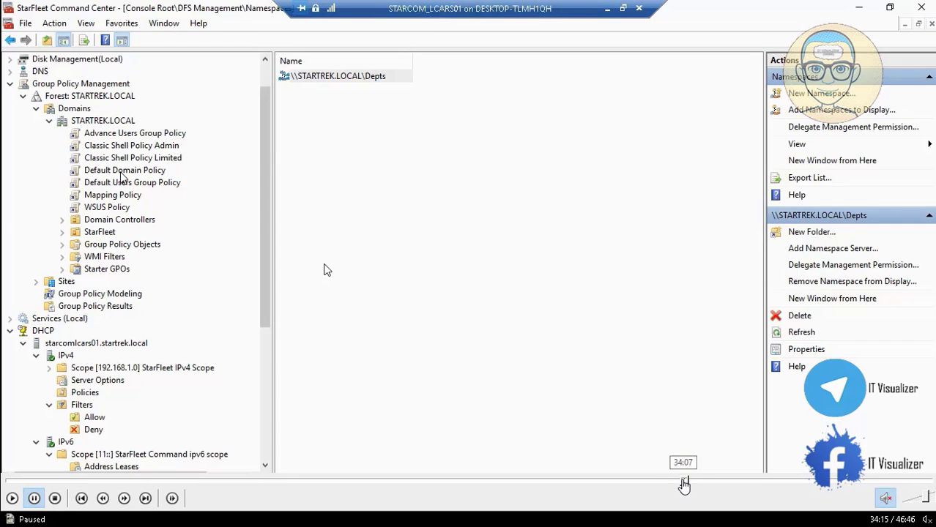
click(12, 498)
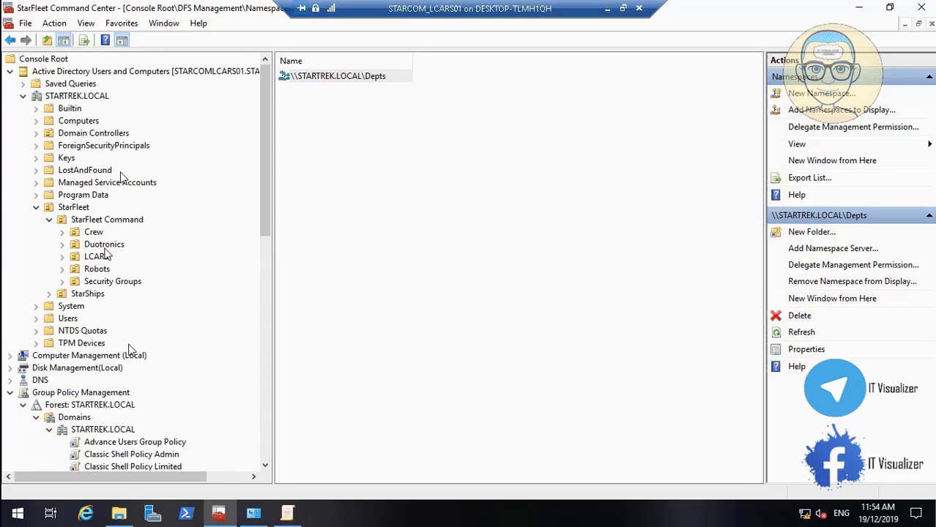
- Show the groups in StarFleet Command's Security Groups unit and go to the end of the list
click(117, 284)
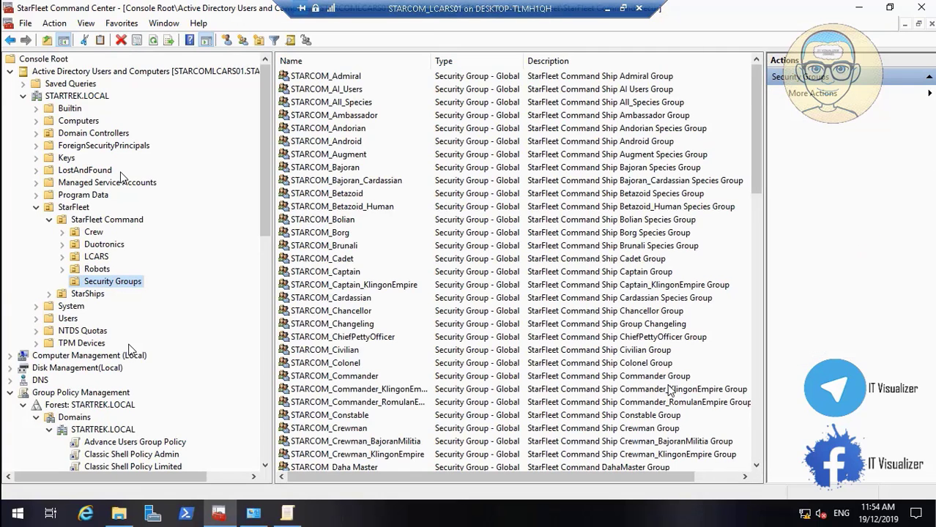
click(760, 450)
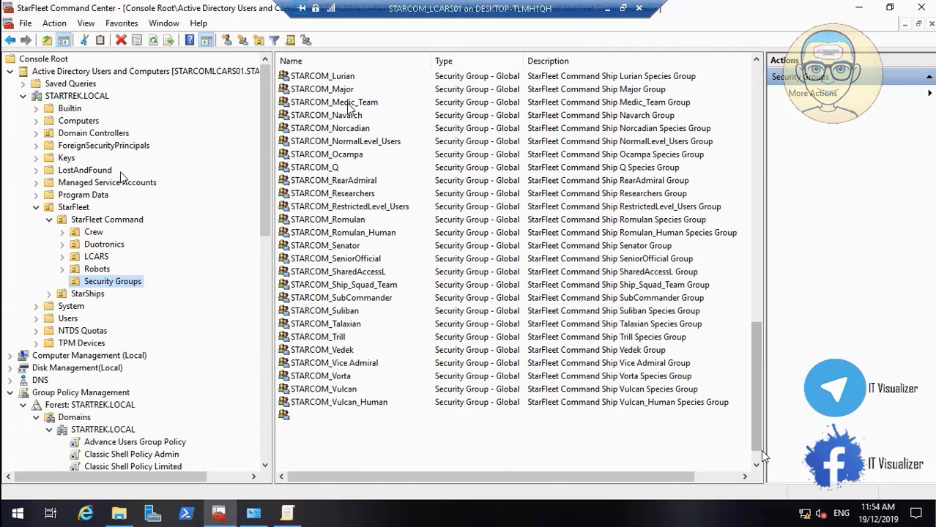
click(757, 466)
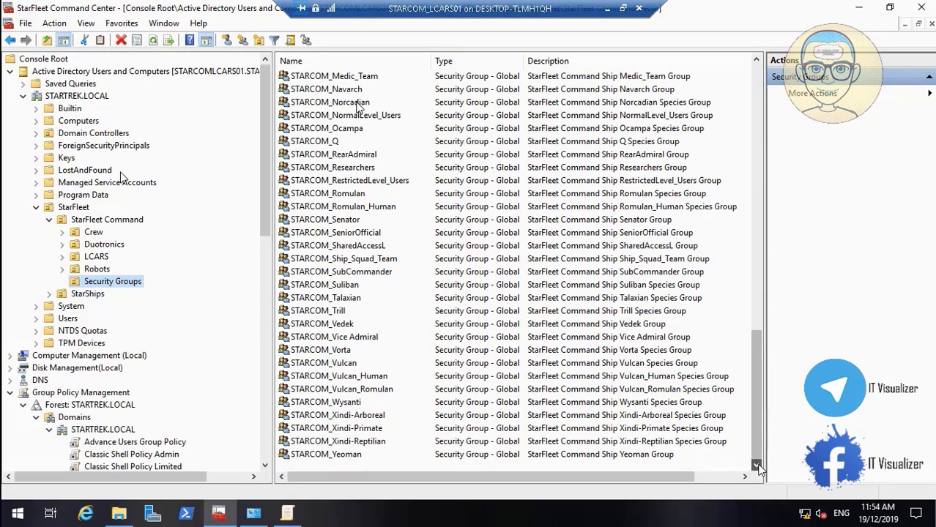
- Create a global security group named STARCOM_DFS_Share in the Security Groups unit
right_click(336, 465)
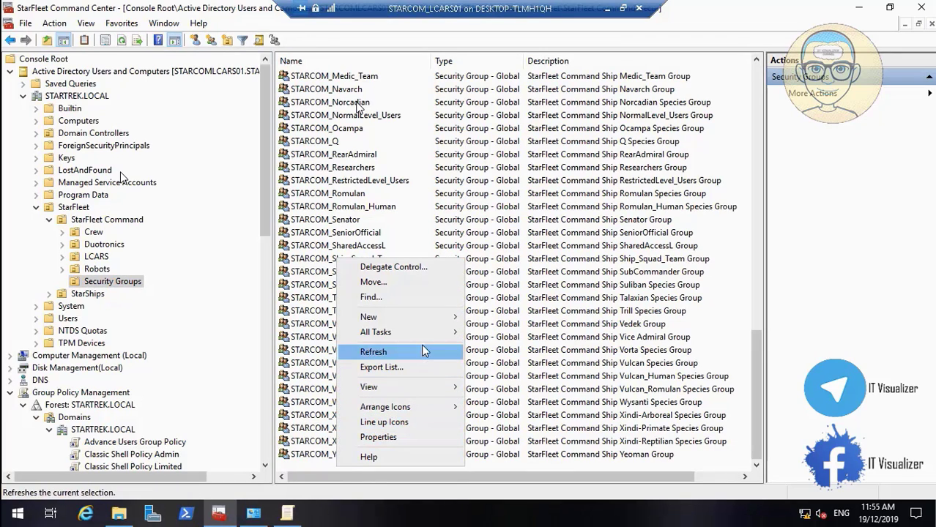
mouse_move(427, 318)
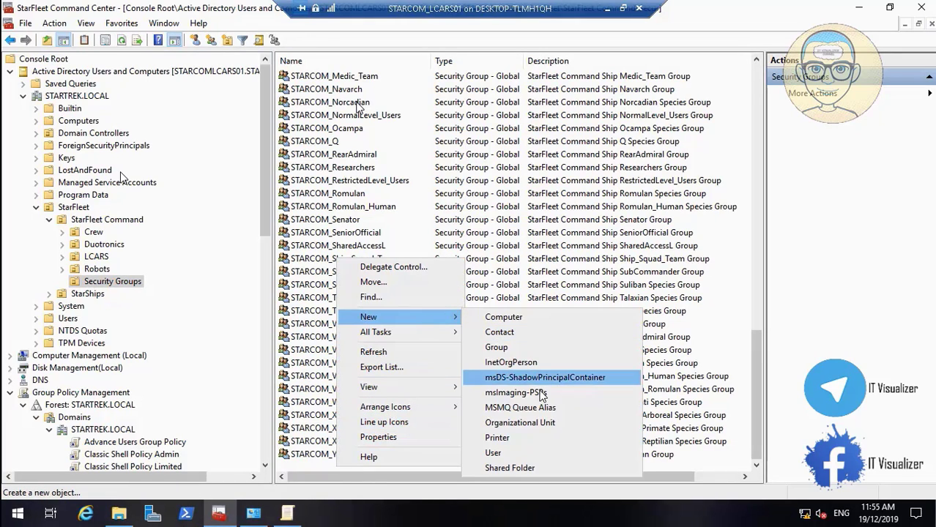
click(541, 349)
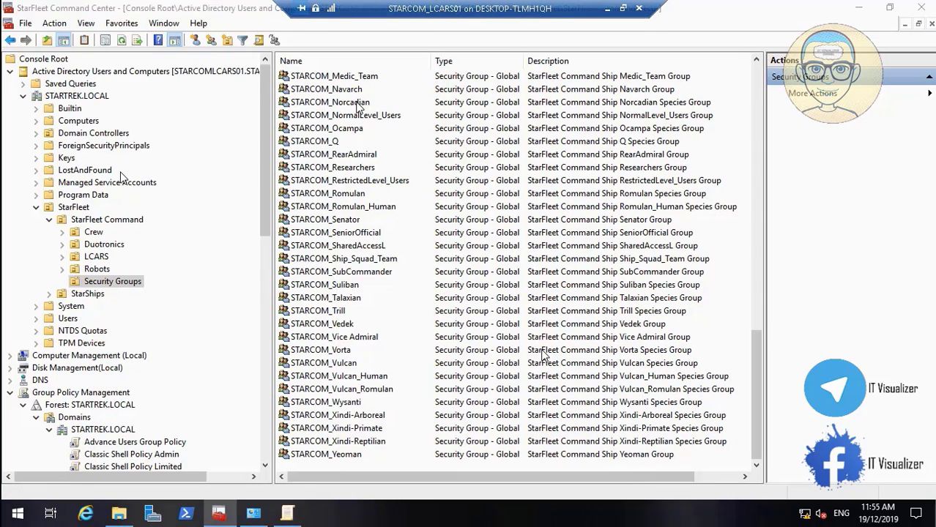
text(S)
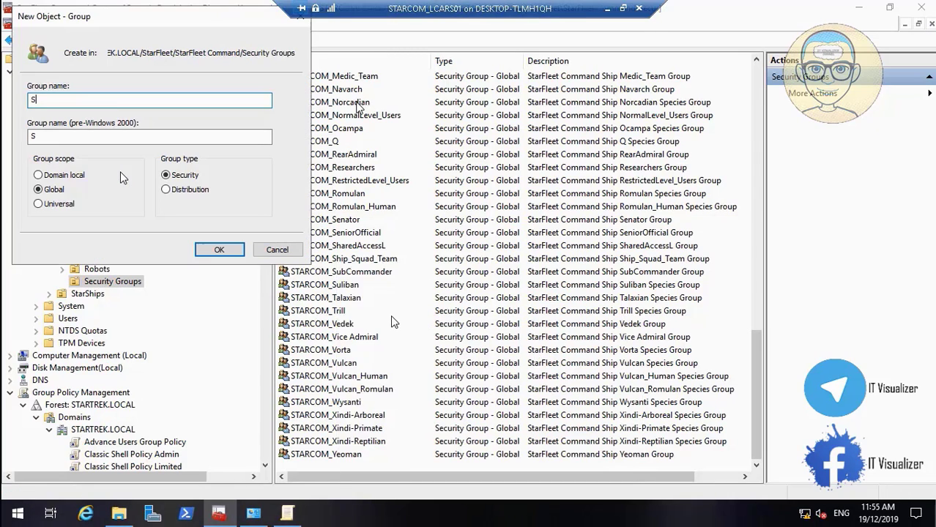
text(TAR)
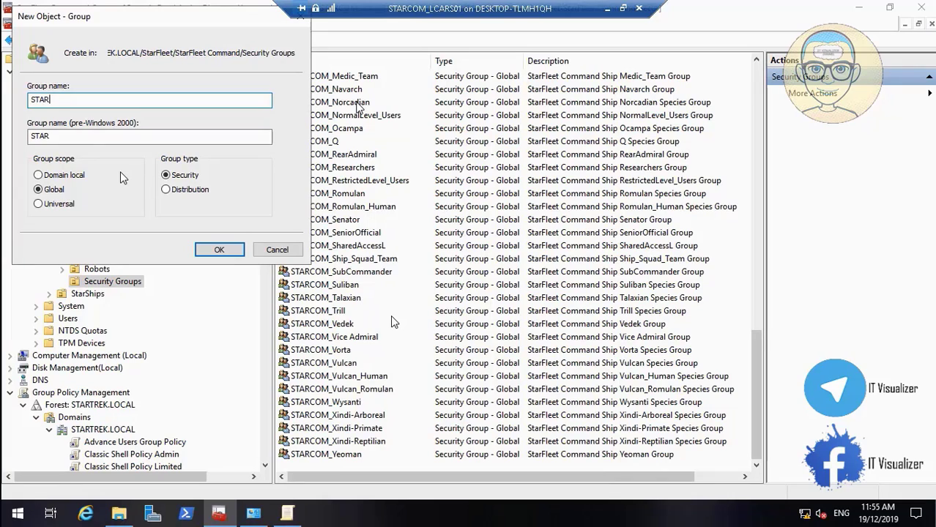
text(COM_DFS_)
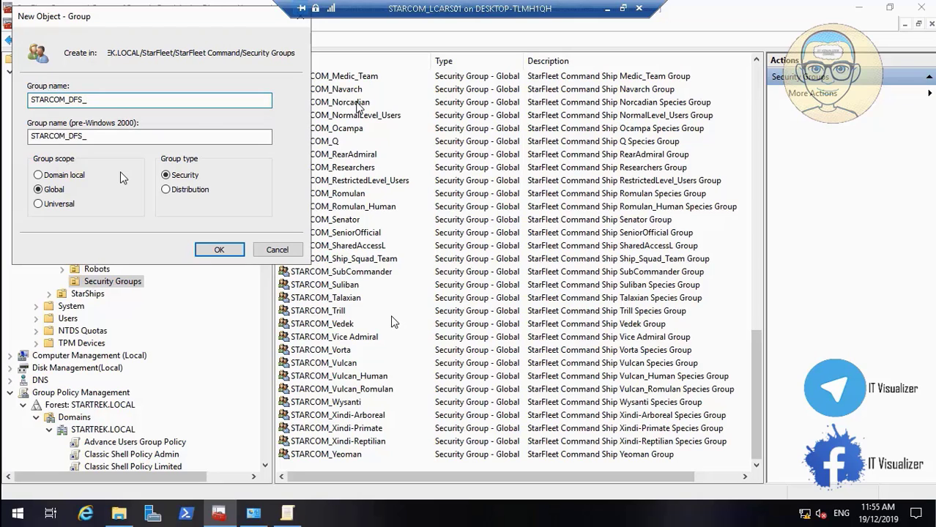
text(are)
click(227, 252)
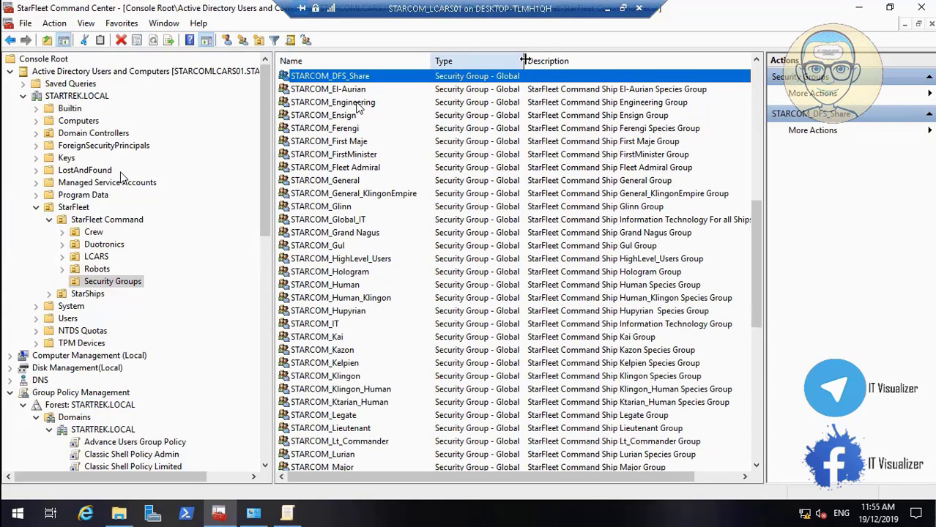
- Widen the Type column and set the STARCOM_DFS_Share group's description to DFS Share Group
drag(525, 61, 565, 60)
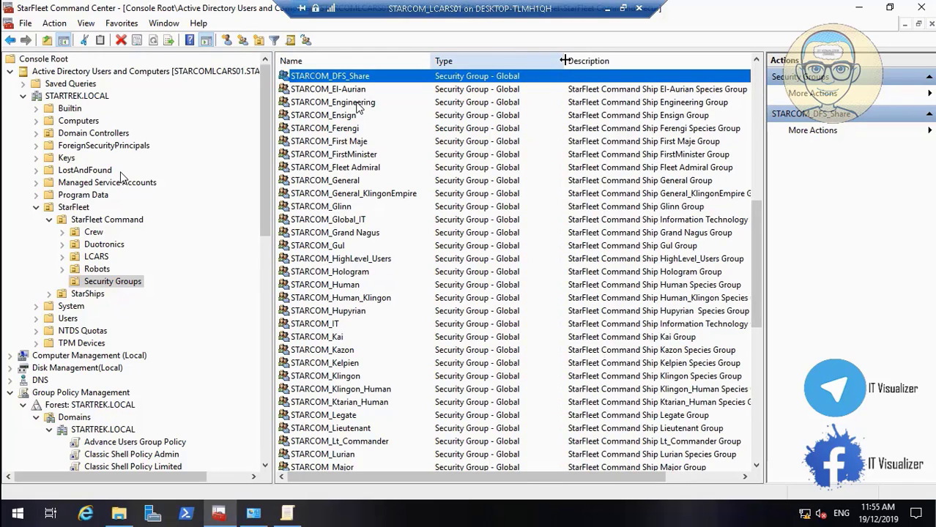
double_click(395, 82)
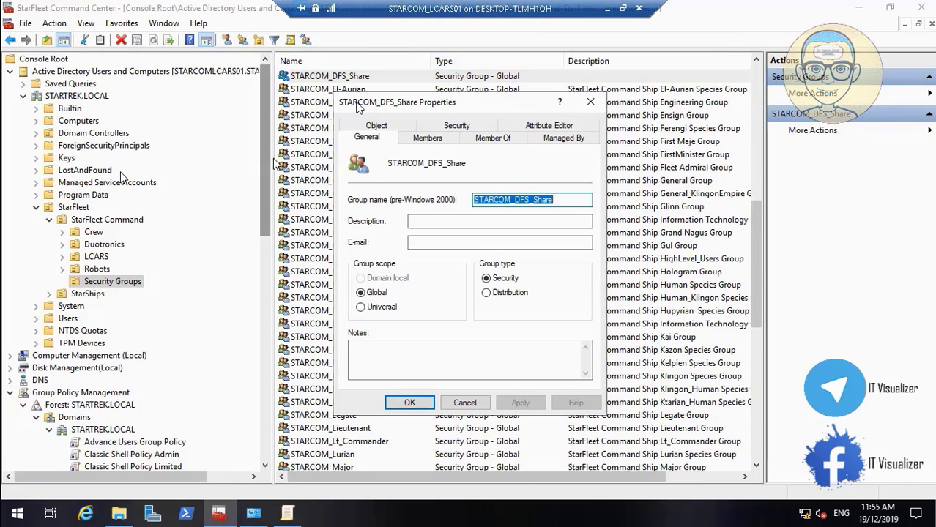
click(432, 222)
text(DF)
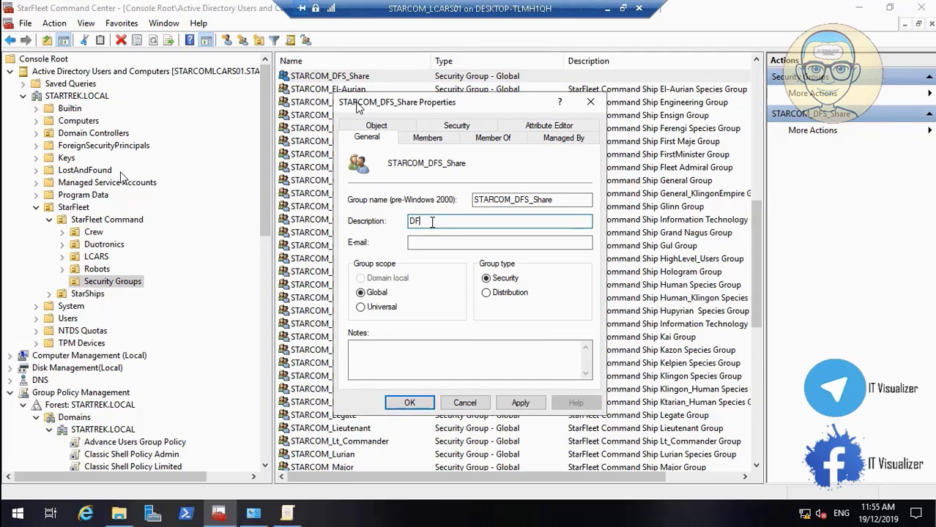
text(S Share Group)
- Open the selection of new members for the STARCOM_DFS_Share group
click(443, 141)
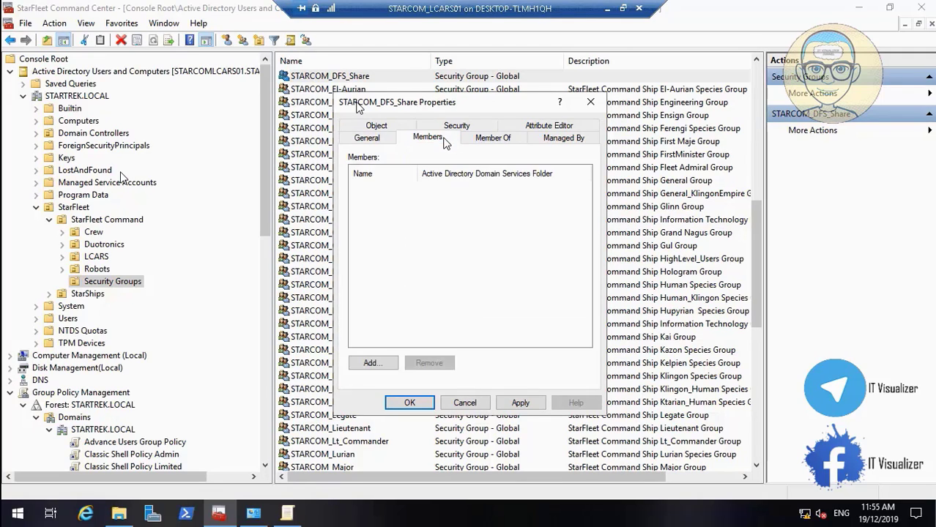
click(372, 362)
click(377, 271)
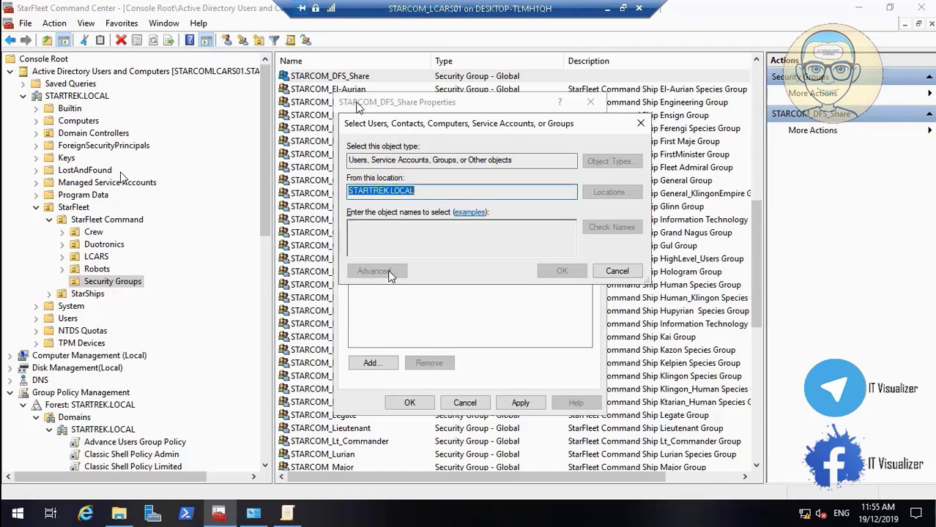
click(662, 237)
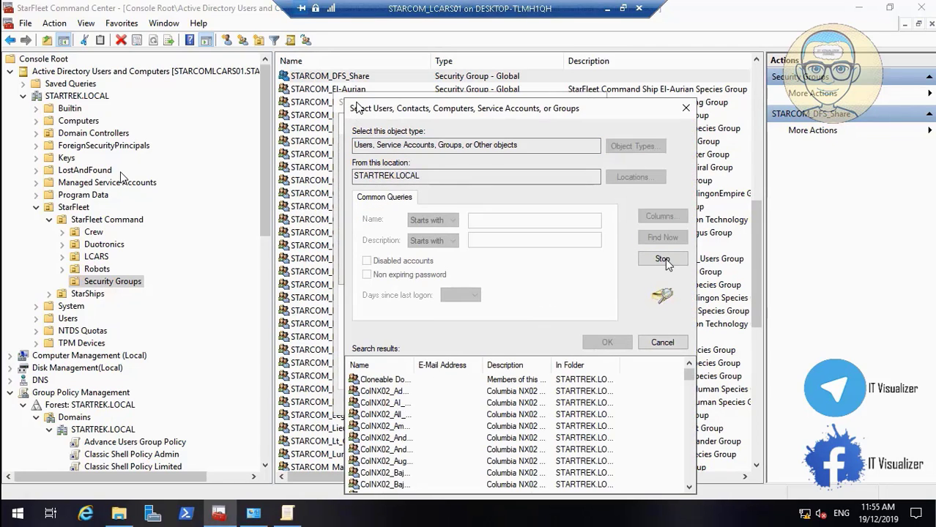
click(663, 343)
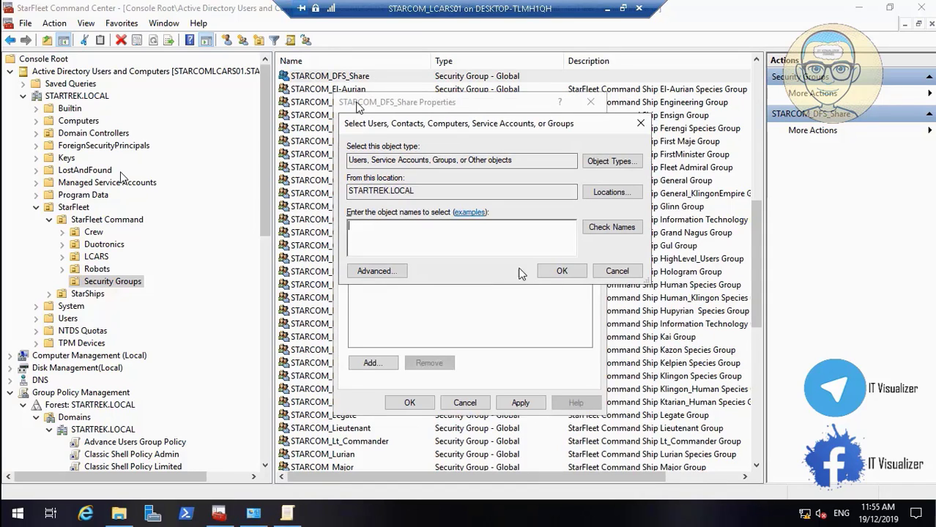
- Add the STARCOM_All_Species group as a member of STARCOM_DFS_Share and save the group's properties
text(STARCOM_all)
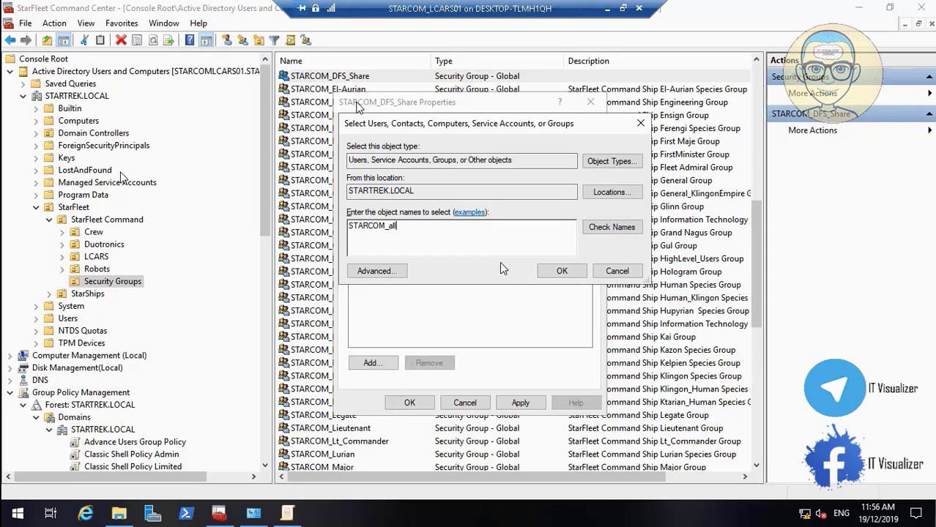
click(621, 230)
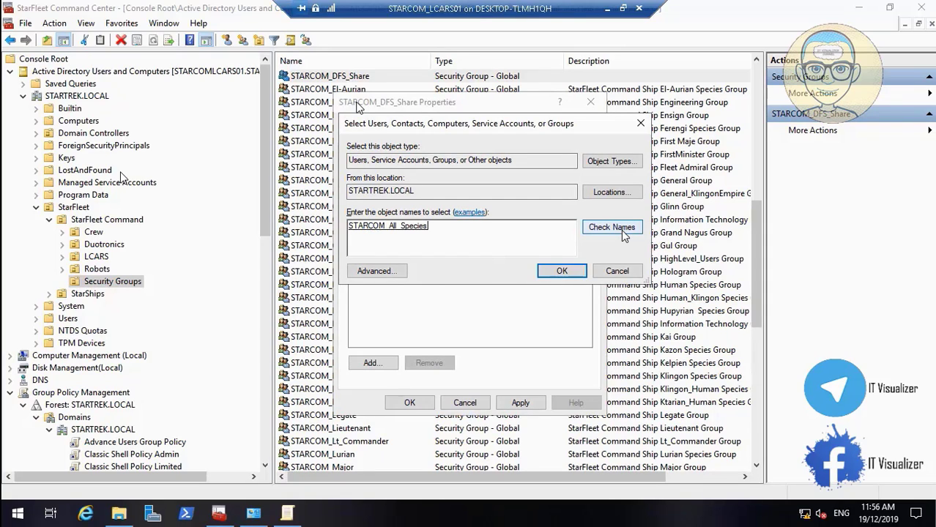
click(561, 271)
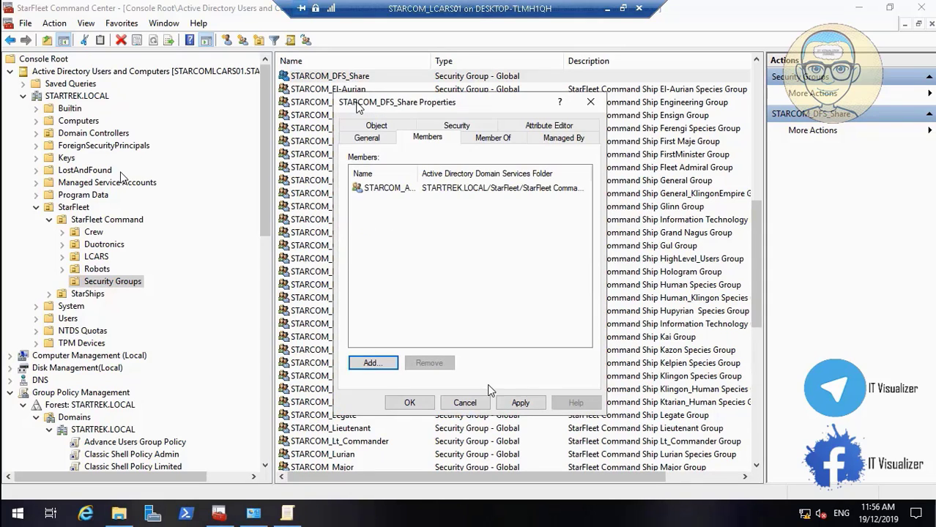
click(521, 405)
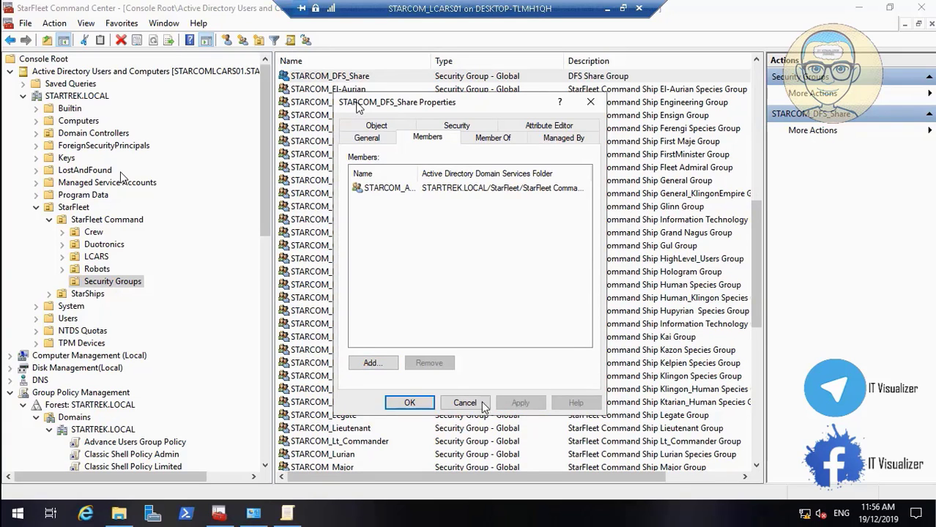
click(409, 404)
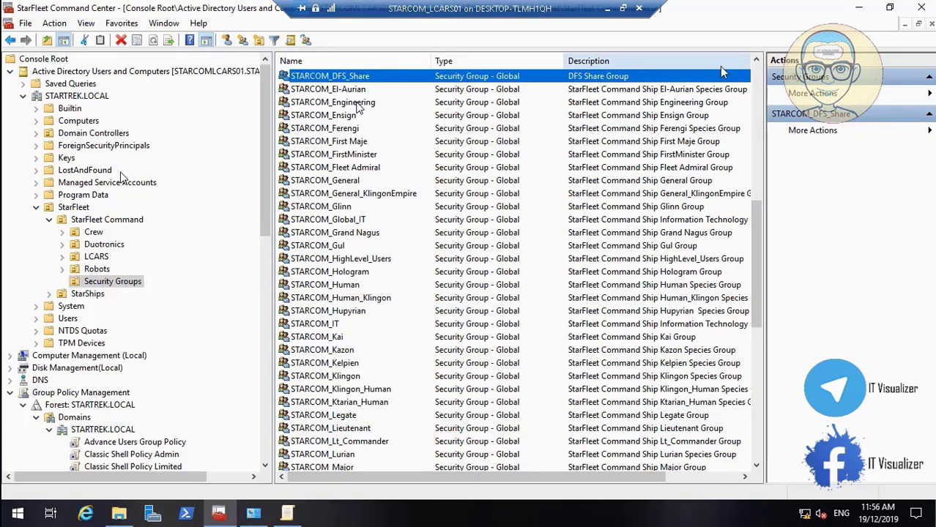
- Open the explicit view permissions of the Engineering folder in the \\STARTREK.LOCAL\Depts namespace
click(858, 7)
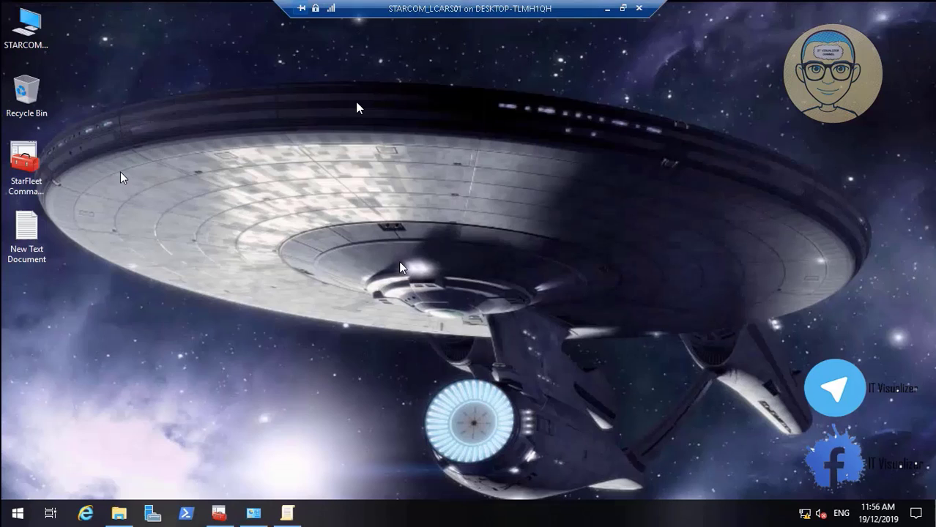
click(218, 514)
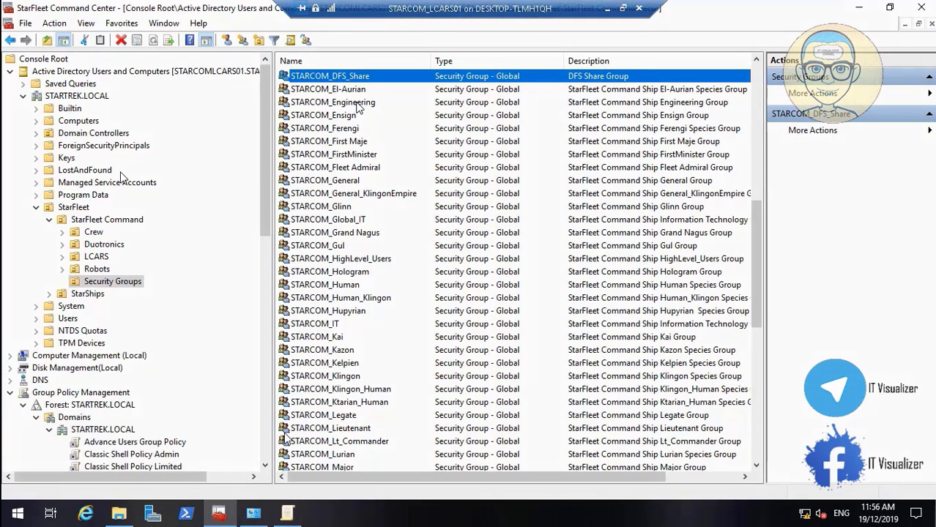
click(265, 452)
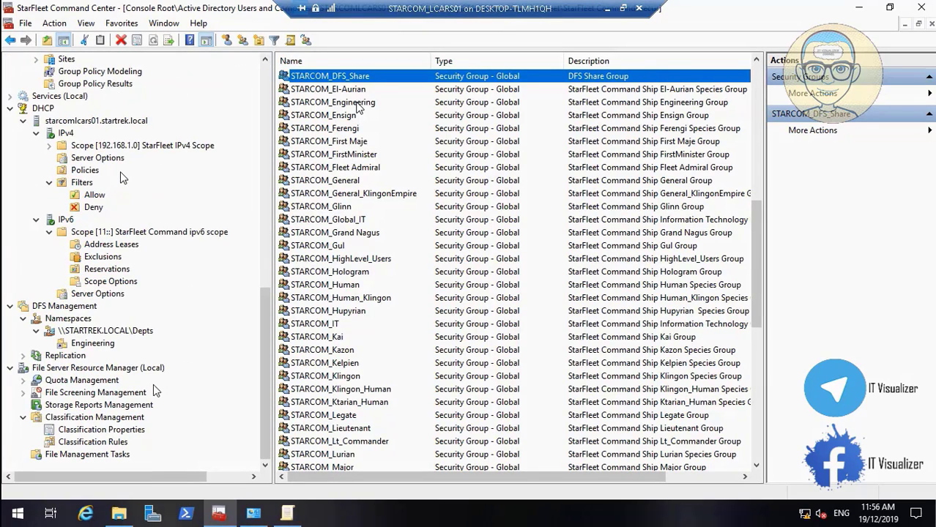
click(101, 344)
right_click(99, 346)
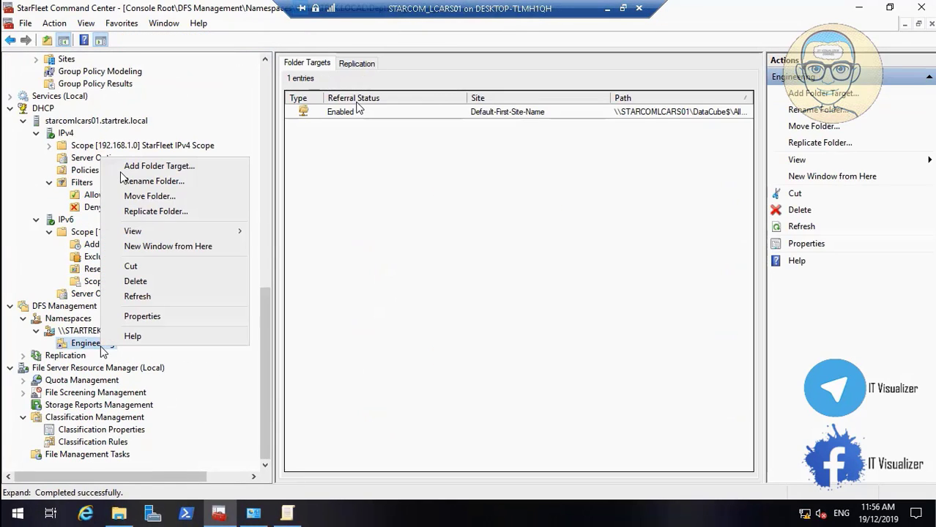
click(151, 317)
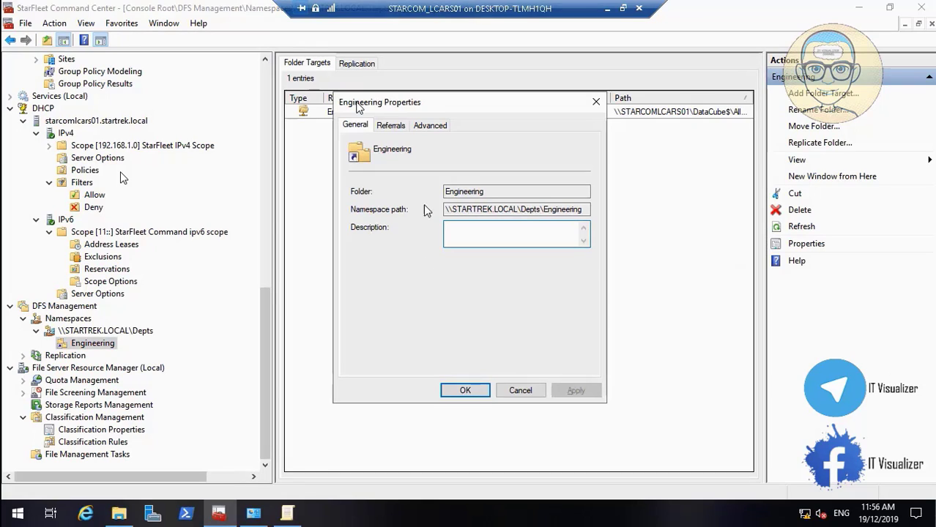
click(392, 126)
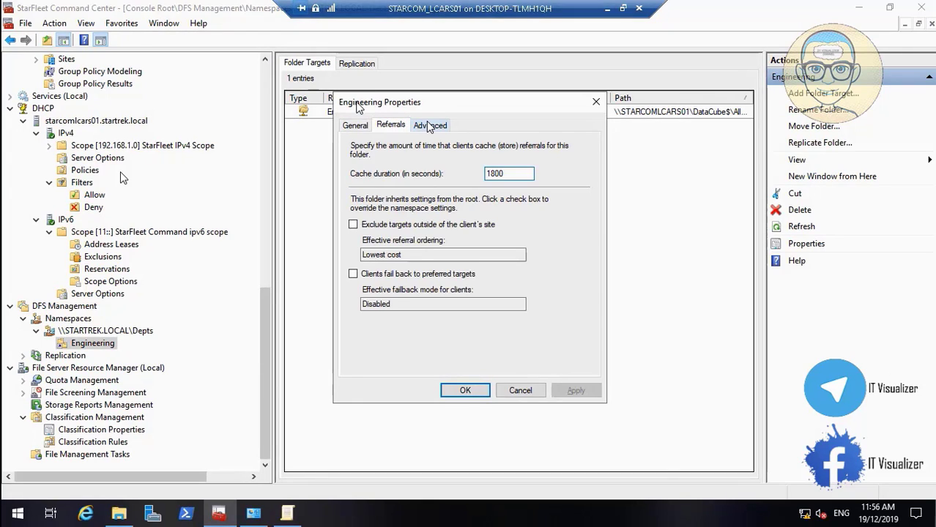
click(430, 126)
click(423, 275)
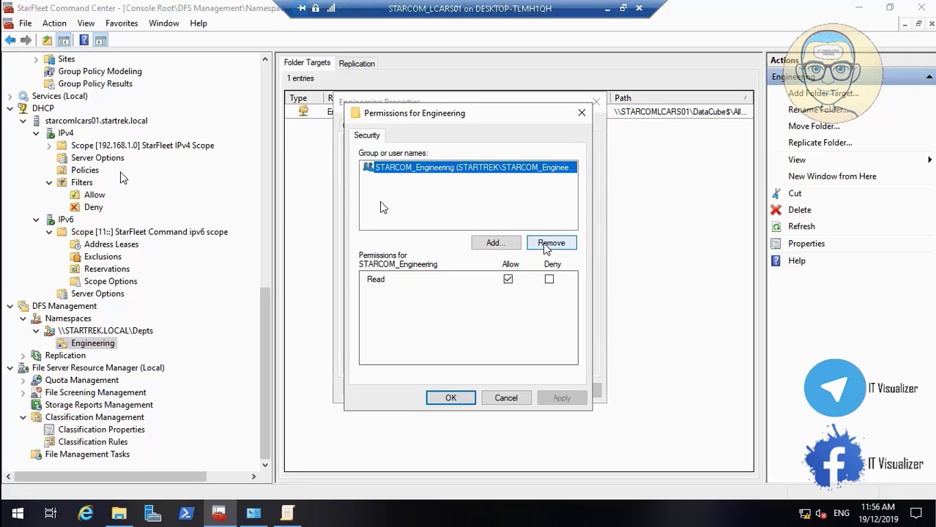
- Remove STARCOM_Engineering from the Engineering folder's view permissions and open the selection of a new group
click(454, 210)
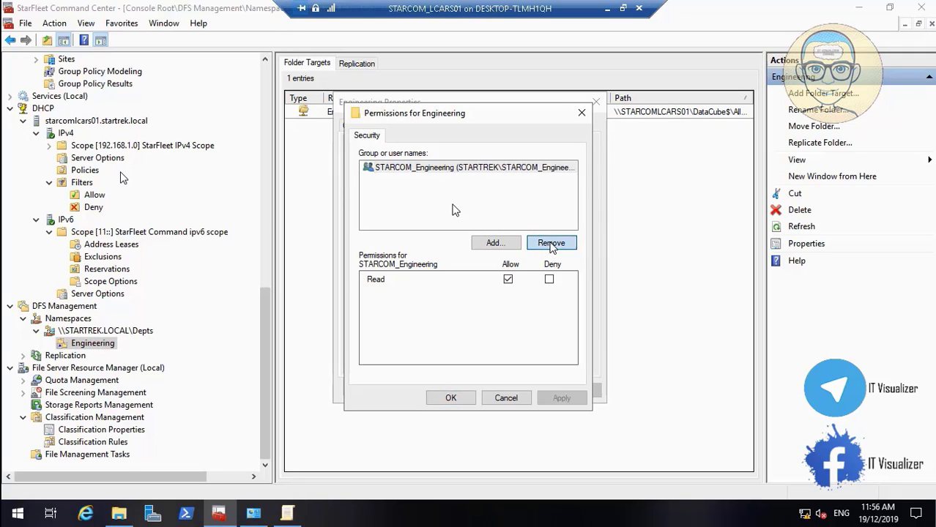
click(551, 243)
click(493, 243)
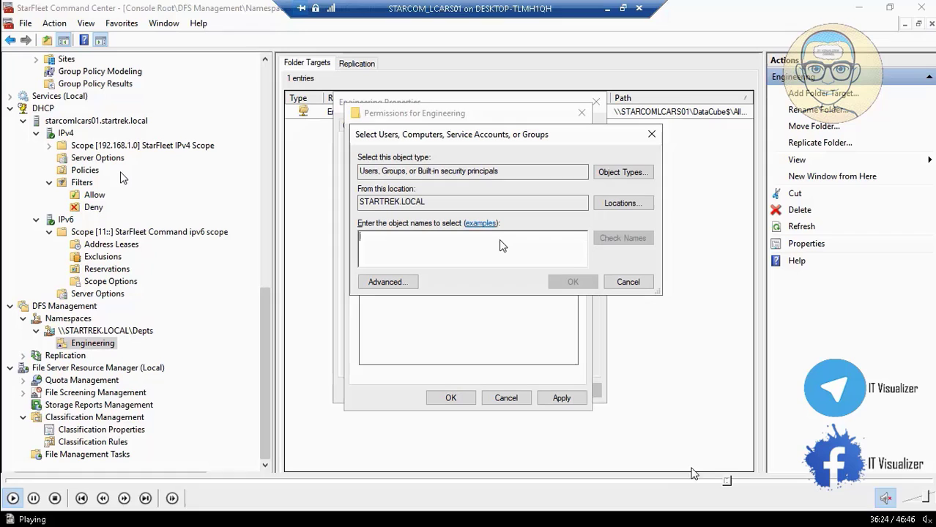
click(732, 482)
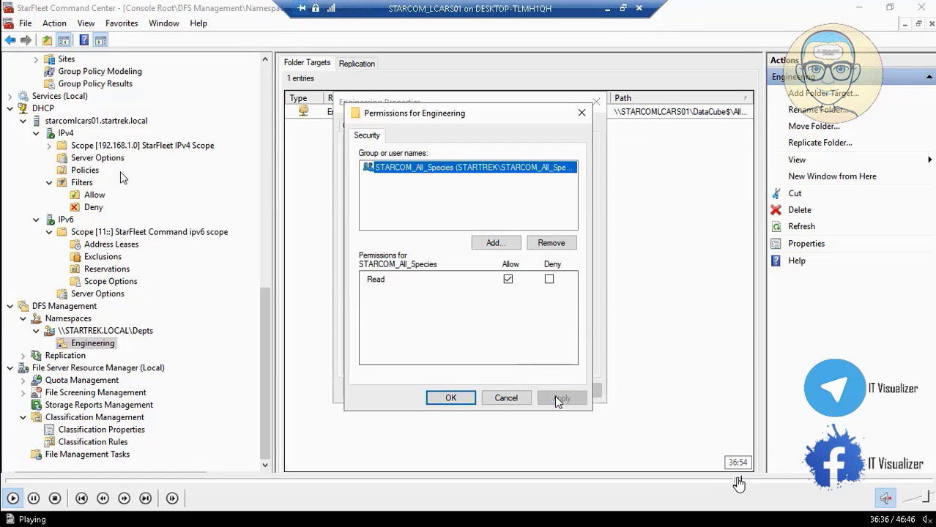
click(736, 483)
click(740, 483)
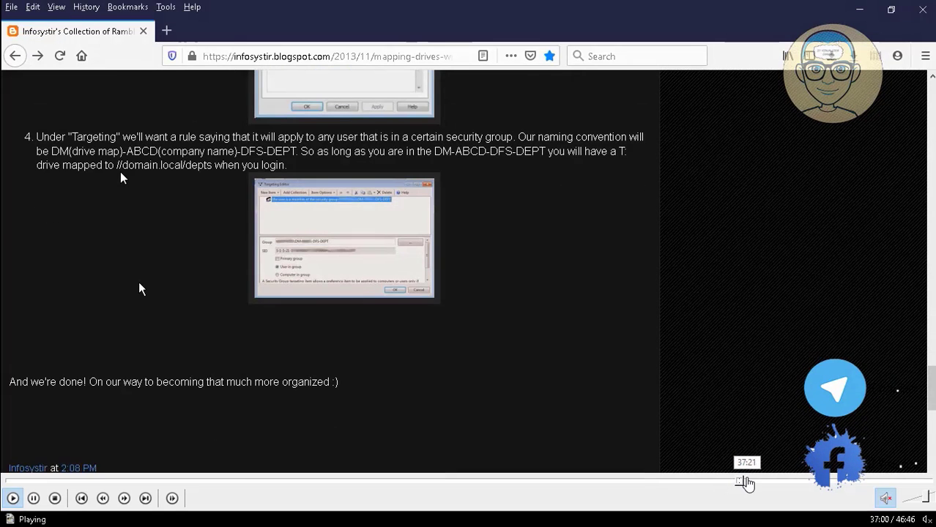
click(745, 483)
click(755, 484)
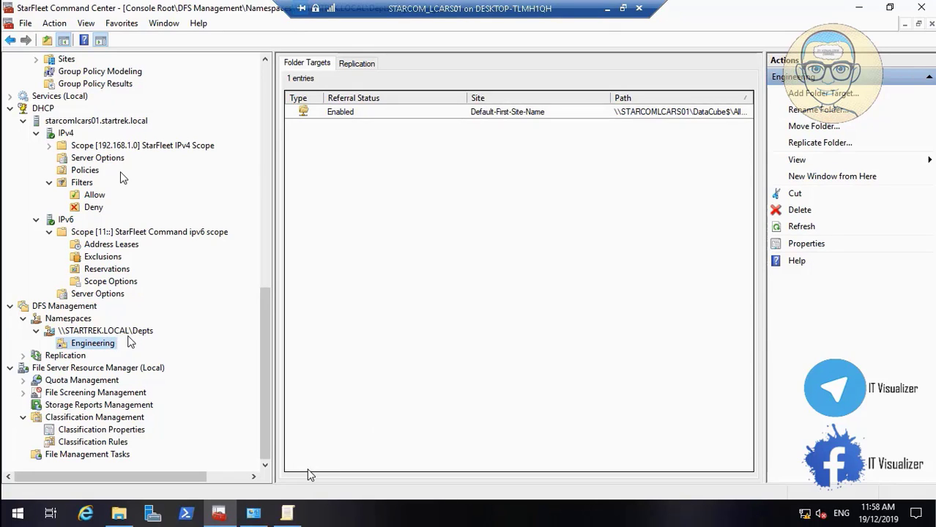
- Switch to the blog guide in Firefox and read its Group Policy Drive Mapping instructions through the item-level targeting rule
click(607, 9)
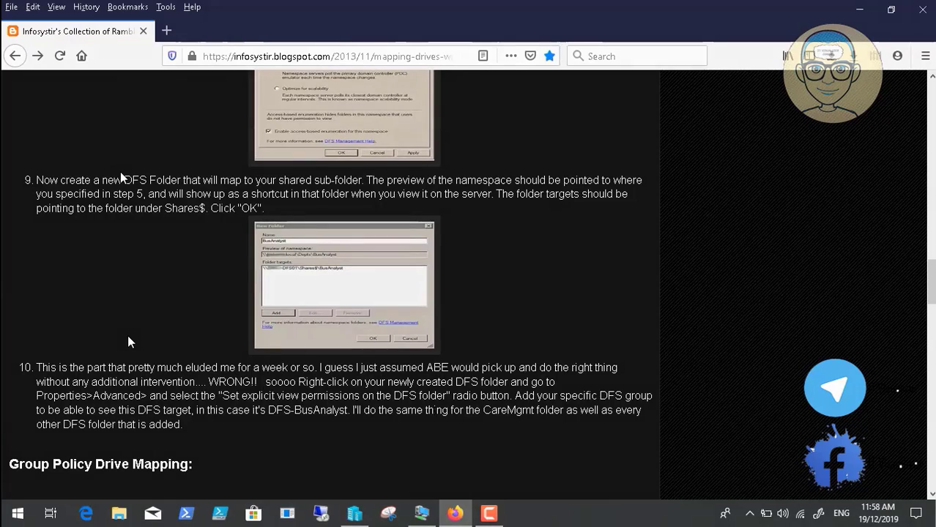
scroll(127, 339, down, 5)
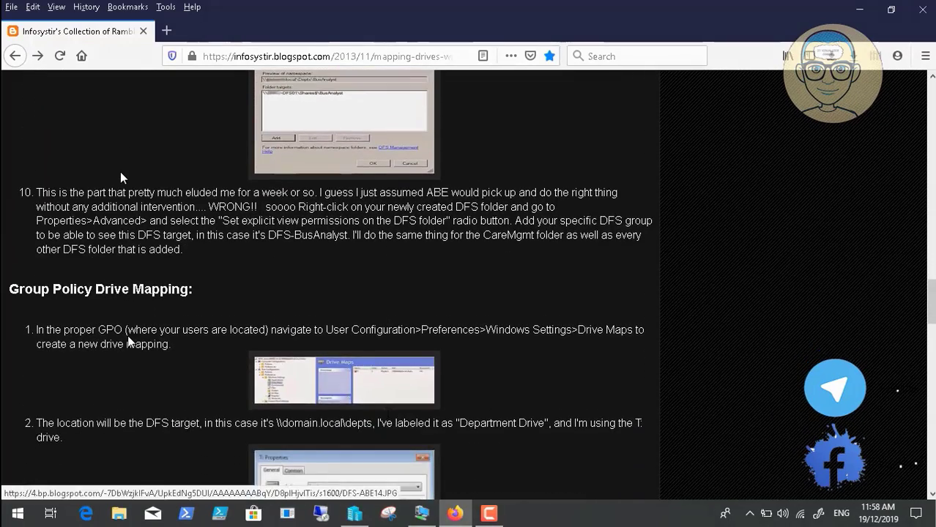
scroll(127, 342, down, 3)
scroll(200, 314, down, 3)
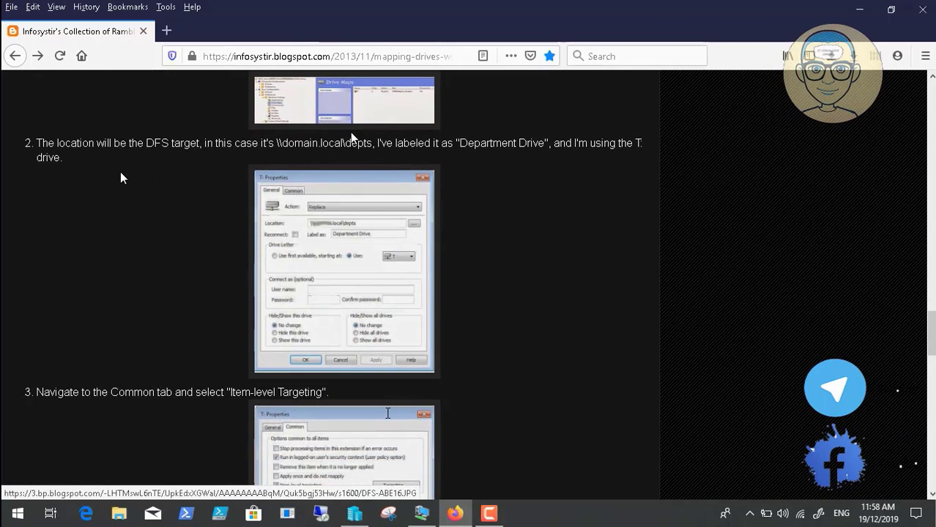
scroll(350, 132, down, 3)
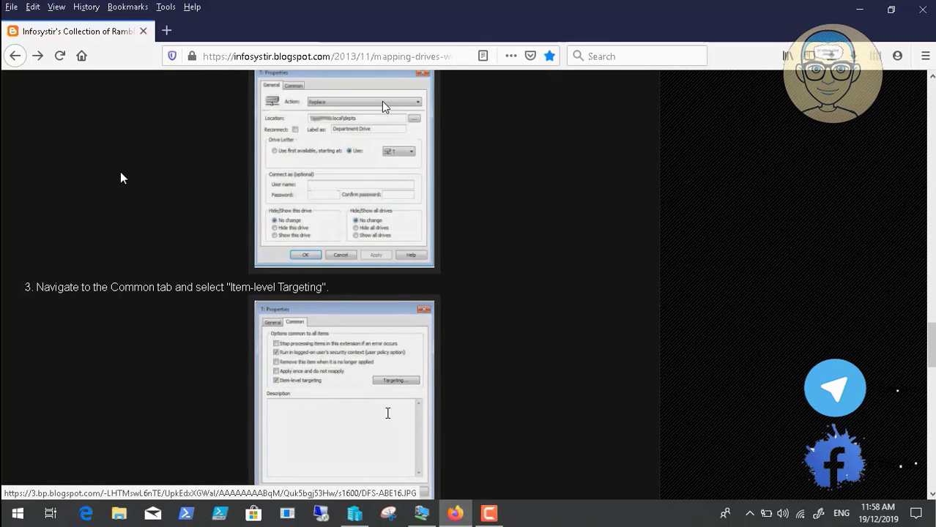
scroll(381, 101, down, 6)
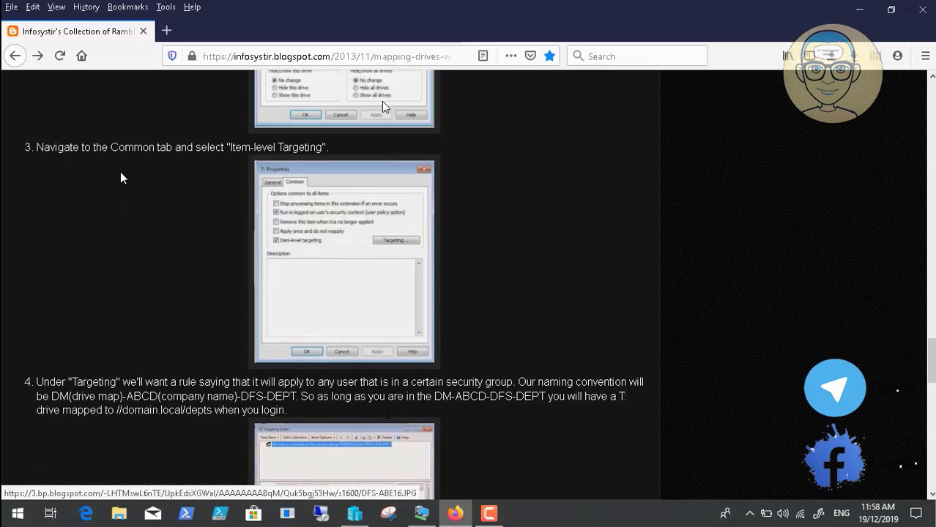
scroll(382, 101, down, 1)
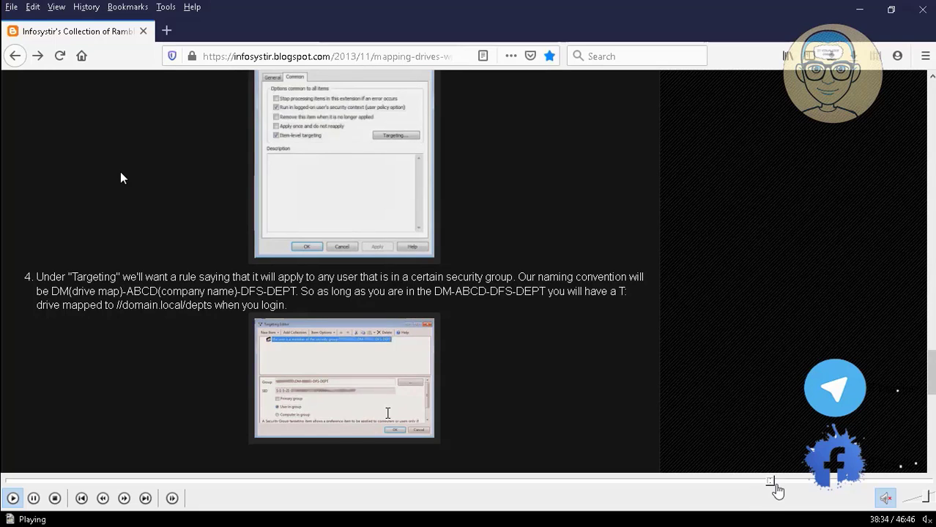
click(775, 482)
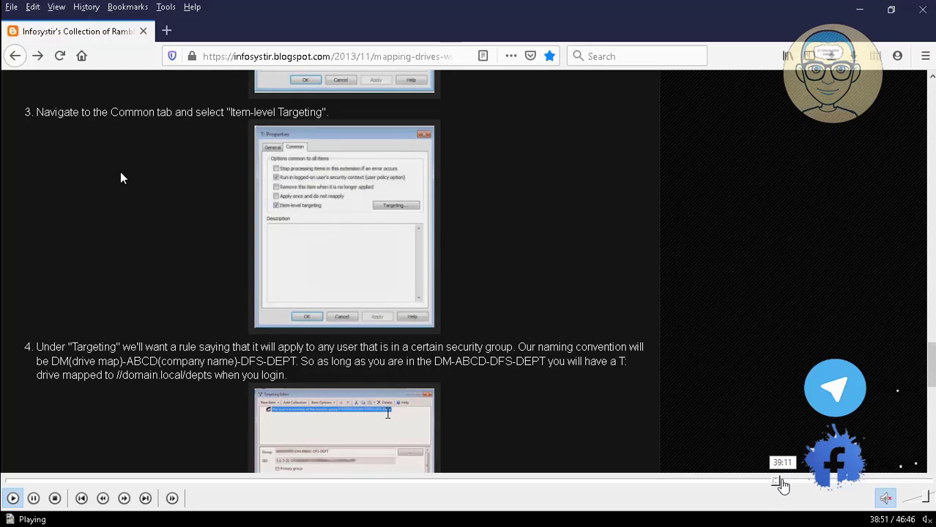
click(781, 482)
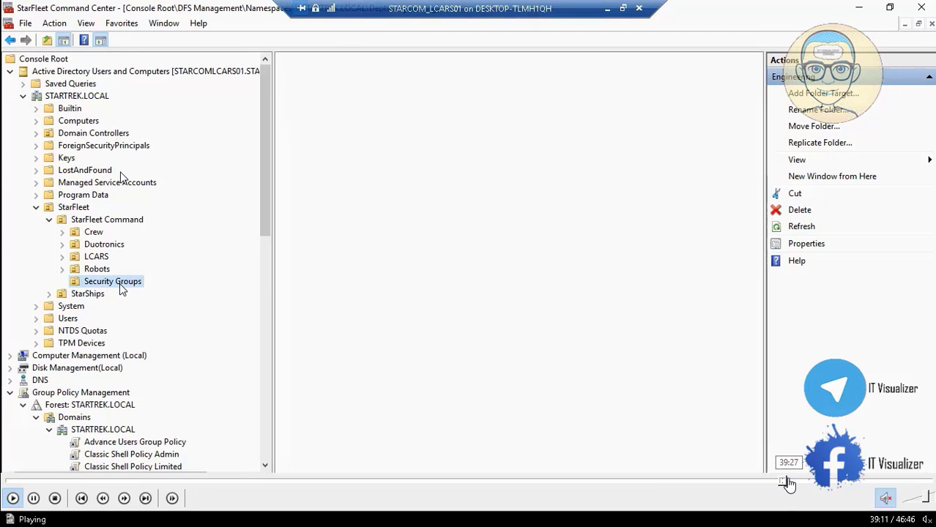
click(788, 482)
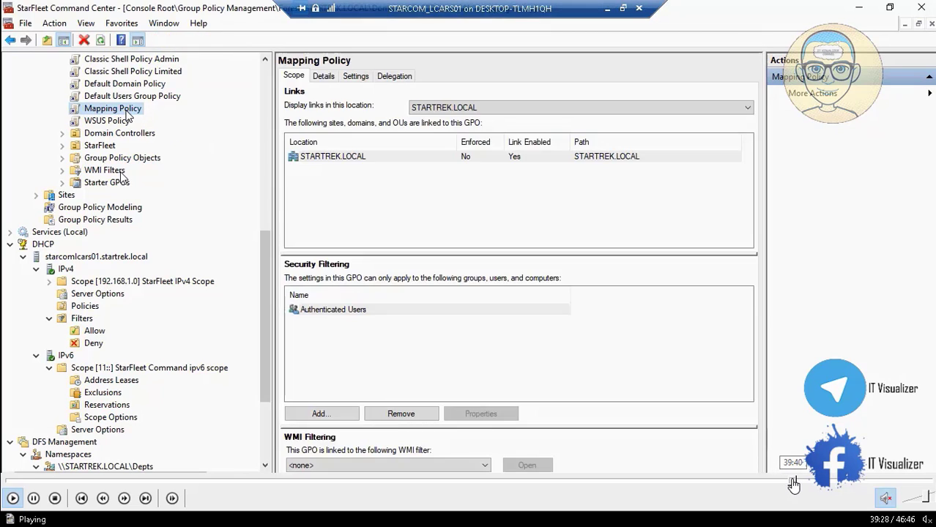
click(792, 482)
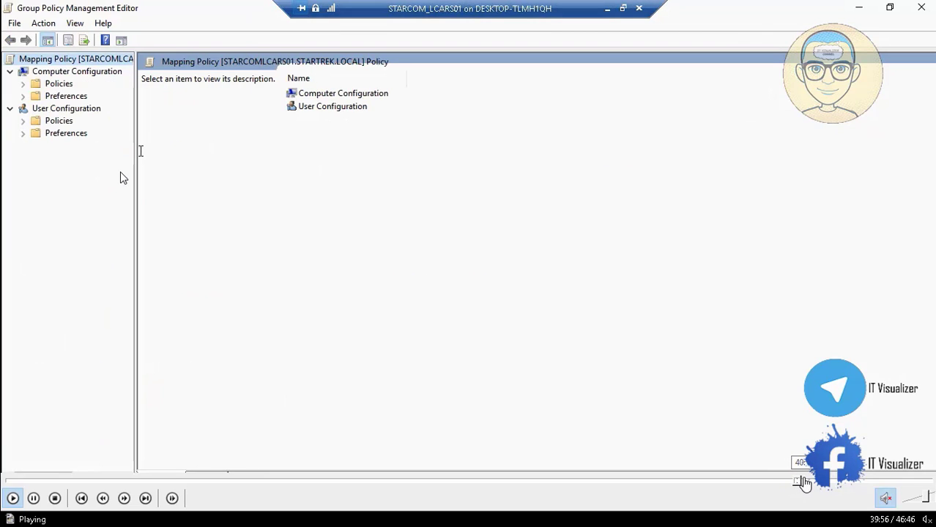
click(800, 483)
click(811, 483)
click(818, 483)
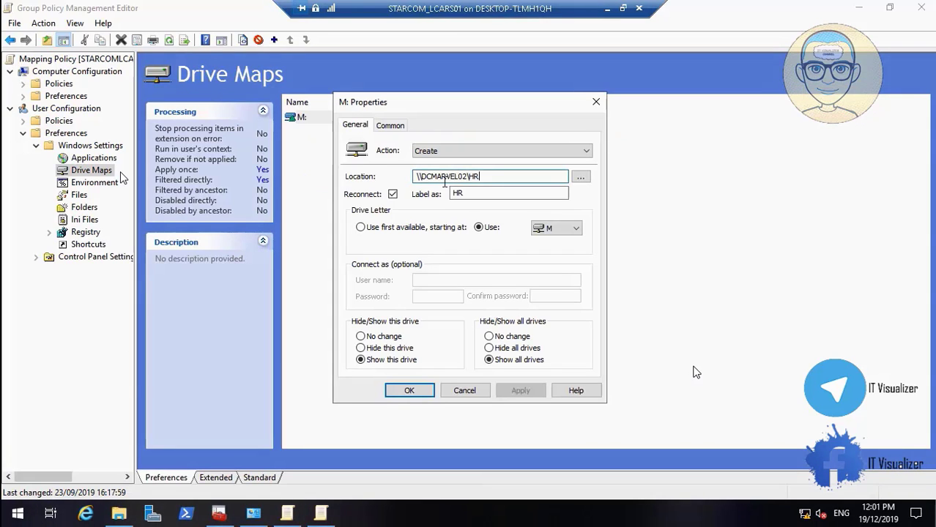
- Set the location of the M: drive map in the Mapping Policy to \\startrek.local\Depts
key(BackSpace)
key(BackSpace)
key(BackSpace)
key(BackSpace)
key(BackSpace)
key(BackSpace)
key(BackSpace)
key(BackSpace)
key(BackSpace)
key(BackSpace)
key(BackSpace)
key(BackSpace)
key(BackSpace)
key(BackSpace)
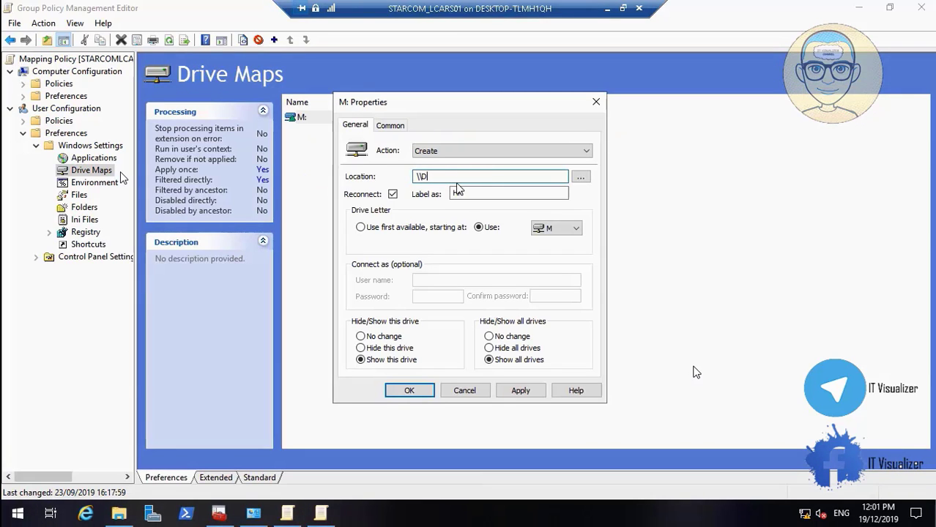
text(\\startrek.local\Depts)
- Label the M: drive map as Departement Shares
click(469, 193)
click(468, 193)
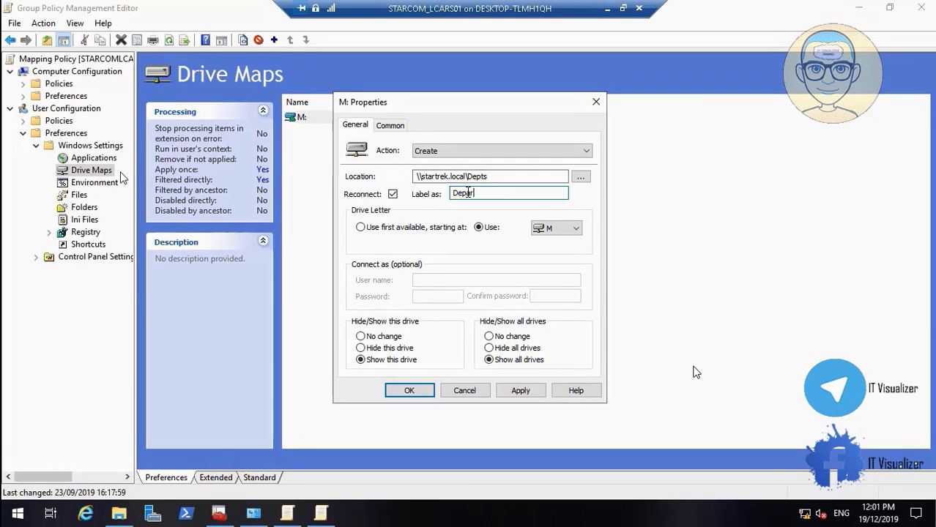
text(Departmn)
key(BackSpace)
key(BackSpace)
text(ement Shares)
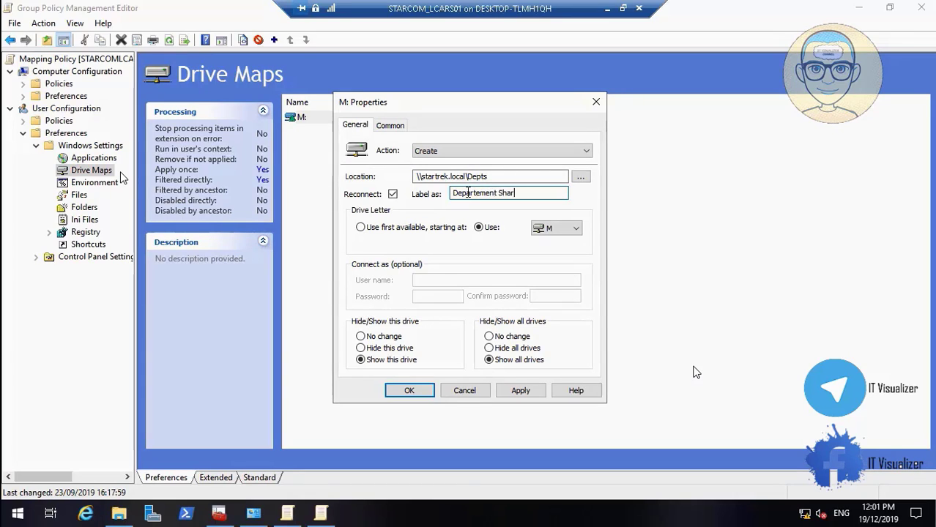
- Open the group selection for the security group rule in the M: drive map's item-level targeting
click(391, 125)
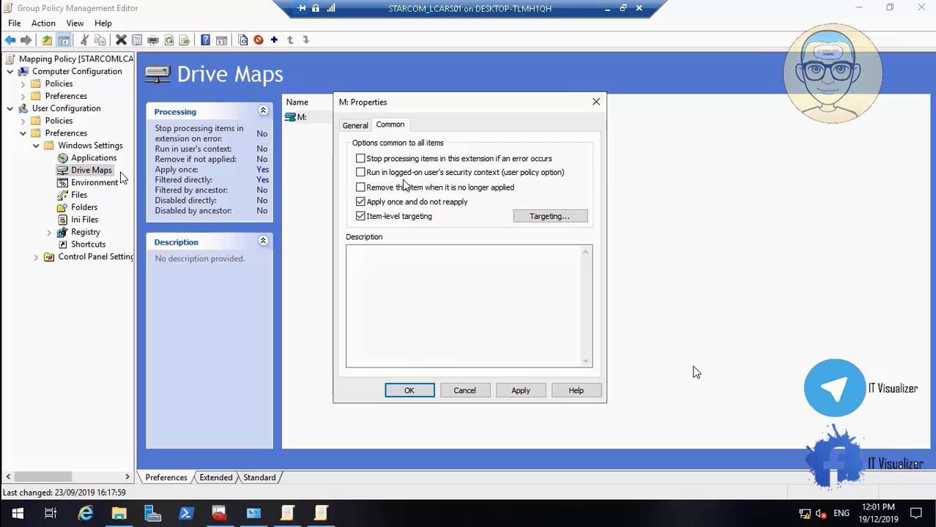
click(544, 219)
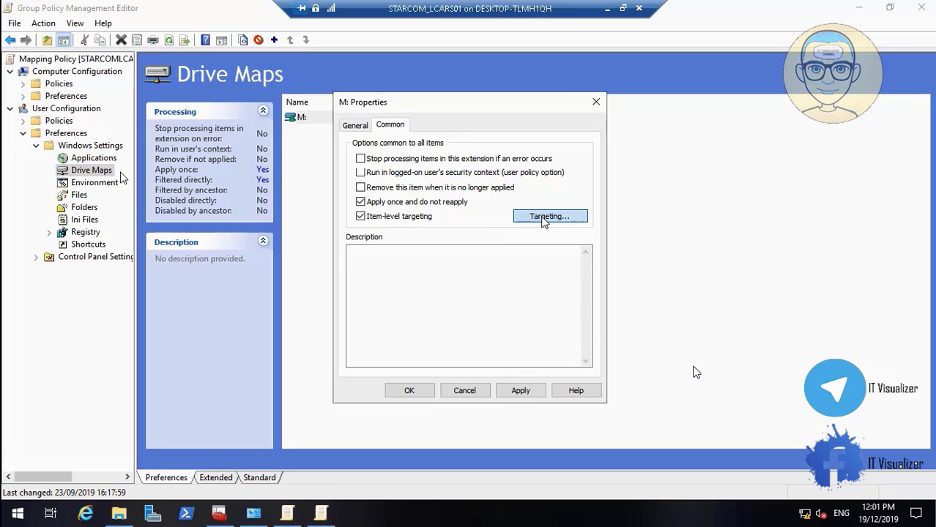
click(543, 218)
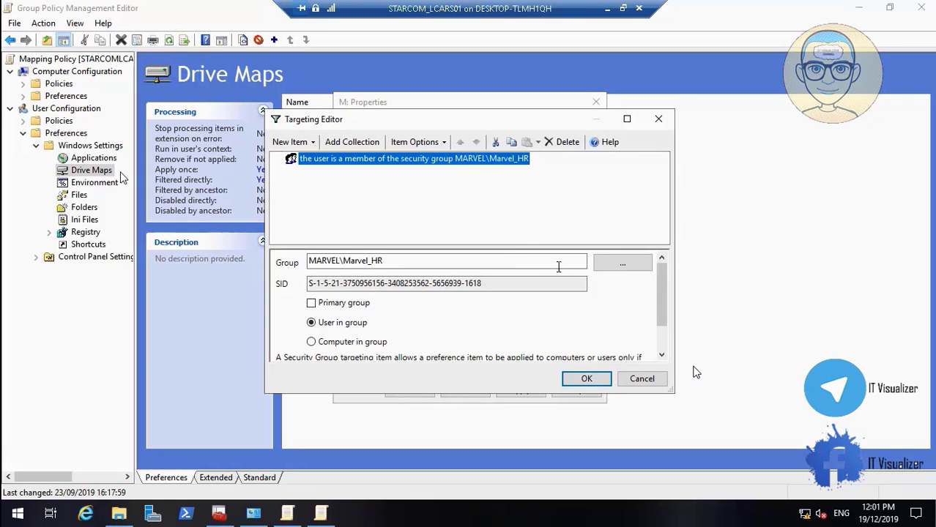
click(621, 265)
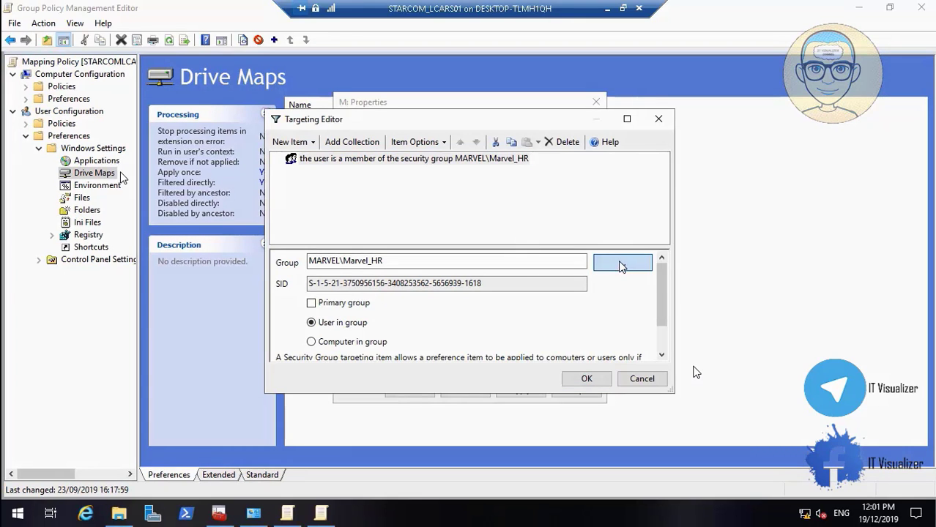
click(621, 265)
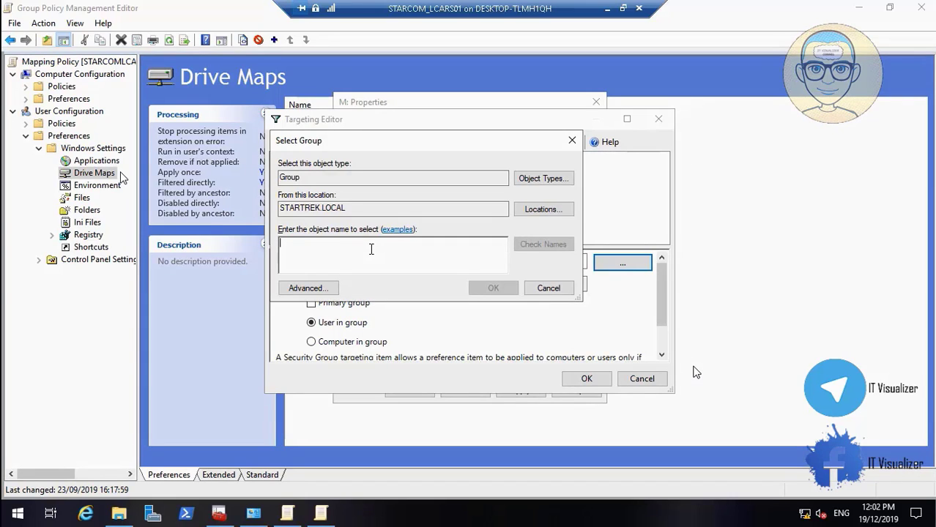
- Select STARCOM_All_Species as the security group for the M: drive map's item-level targeting
text(STARCOM_All)
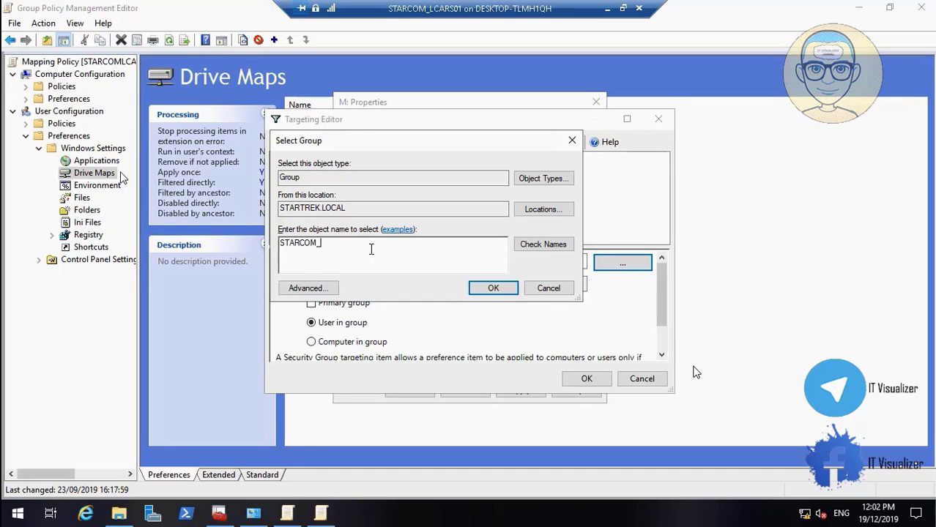
click(545, 245)
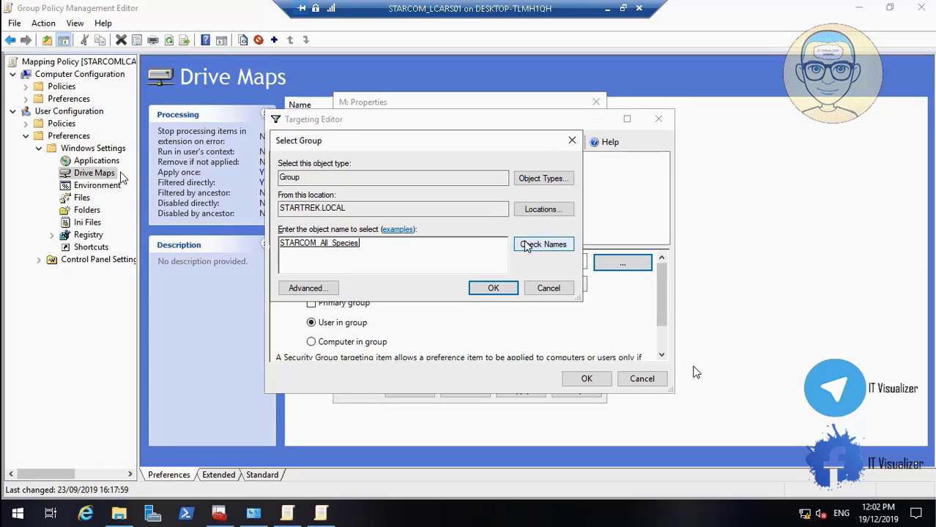
click(493, 289)
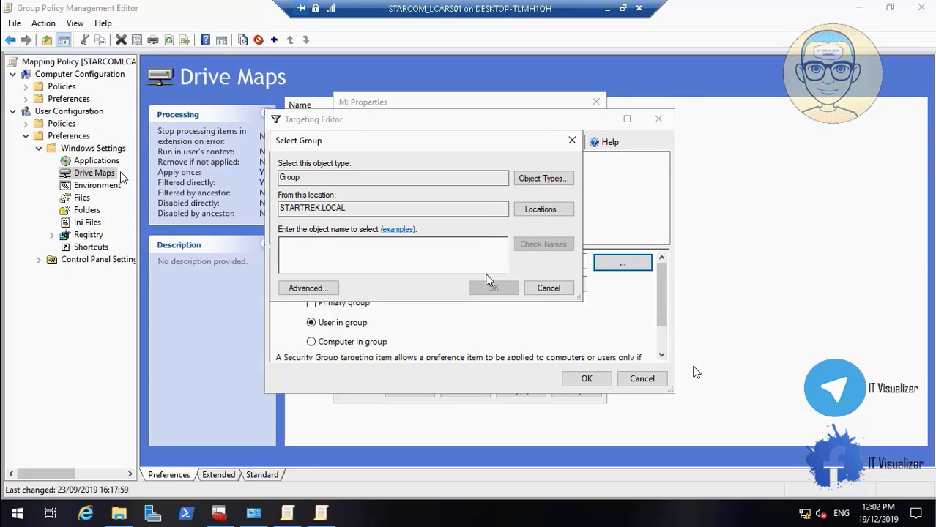
- Target the M: drive map at users in the security group STARCOM_DFS_Share and accept the targeting rule
text(STARCOM_D)
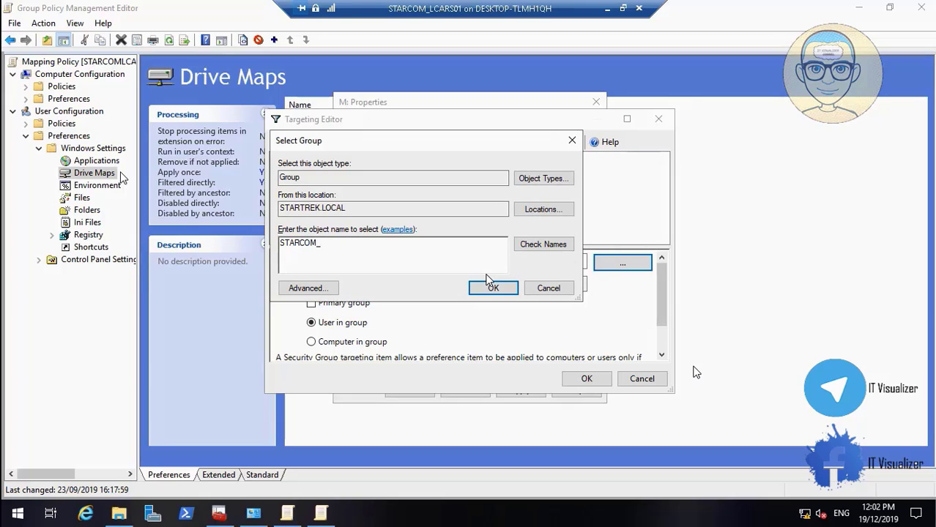
click(551, 245)
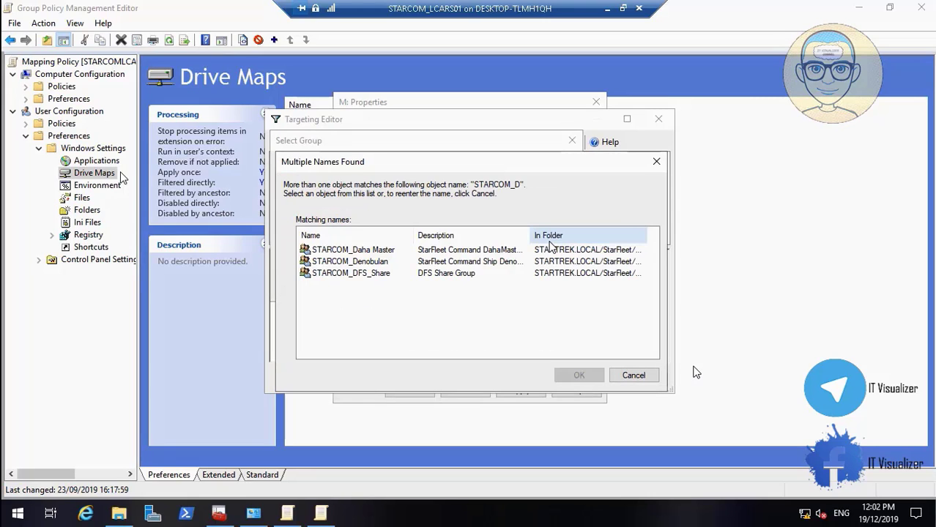
click(370, 274)
click(579, 376)
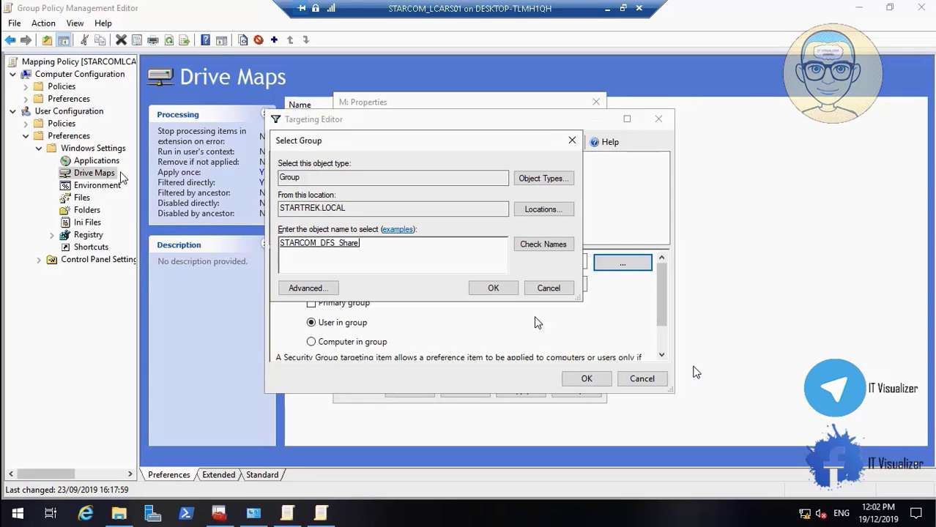
click(502, 288)
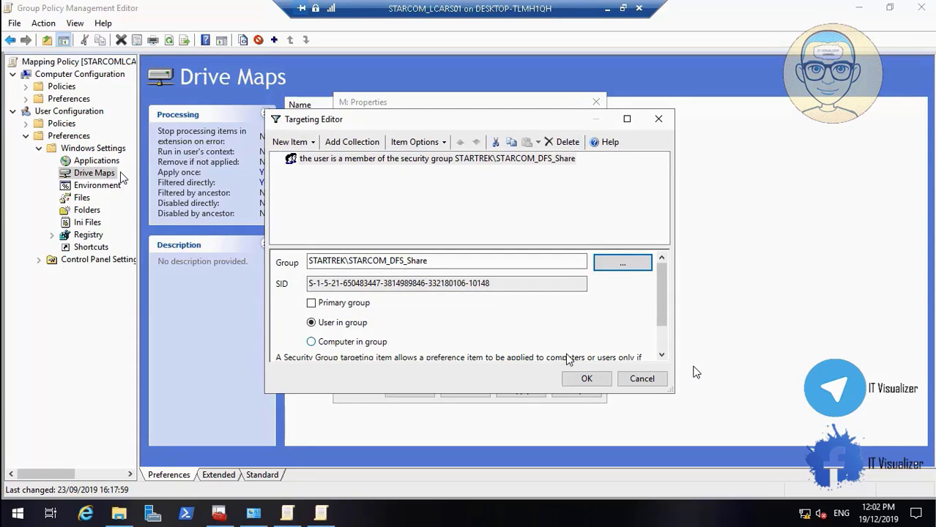
click(592, 378)
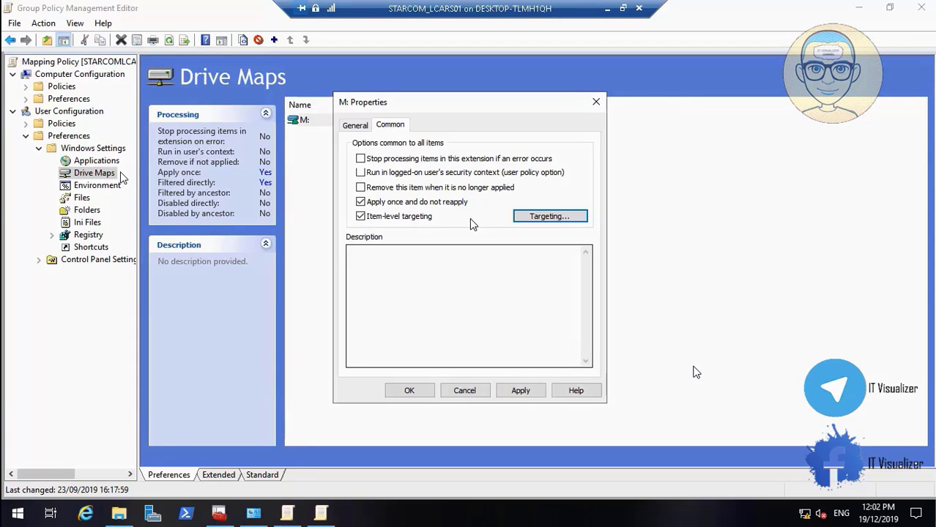
- Make the M: drive map run in the logged-on user's security context, save its properties and close the Mapping Policy editor
click(361, 173)
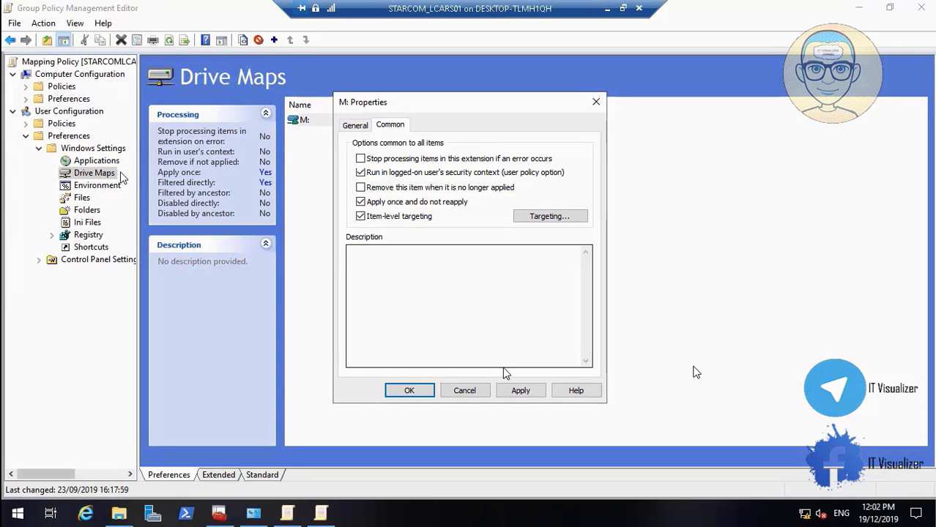
click(521, 393)
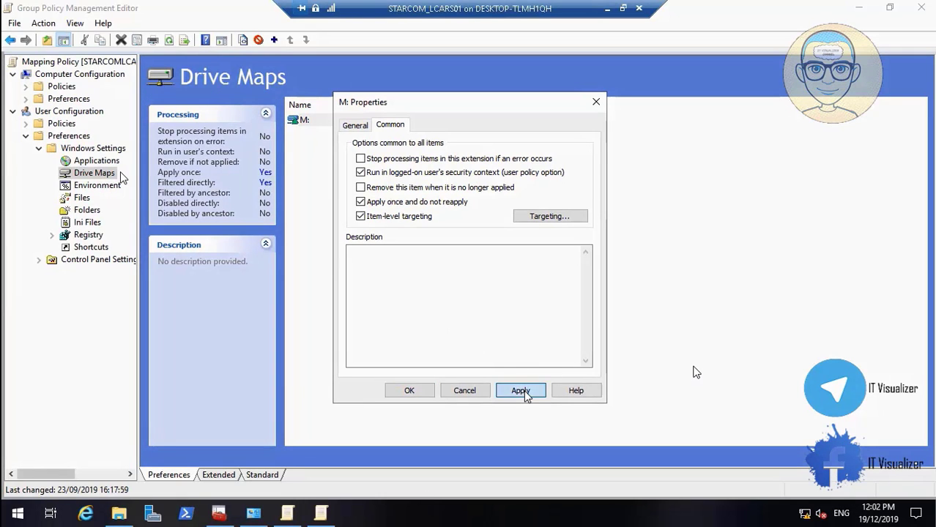
click(409, 392)
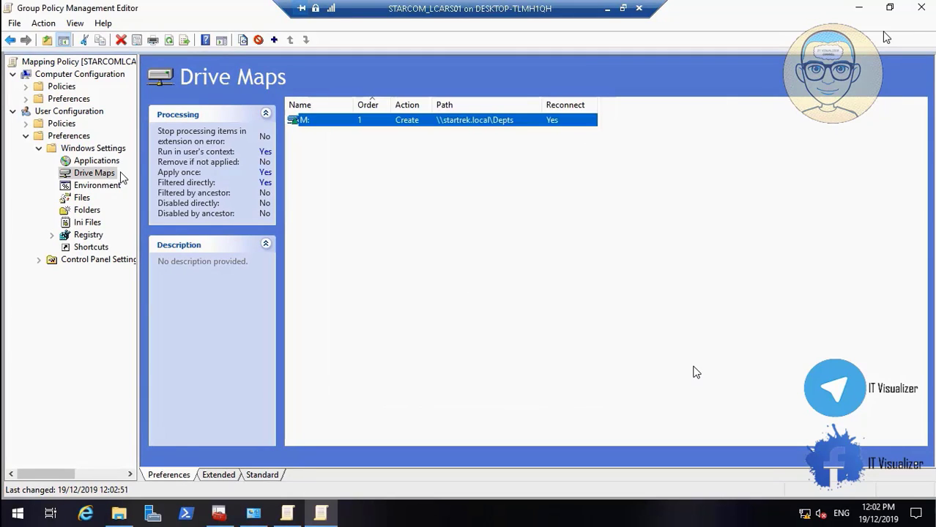
click(921, 7)
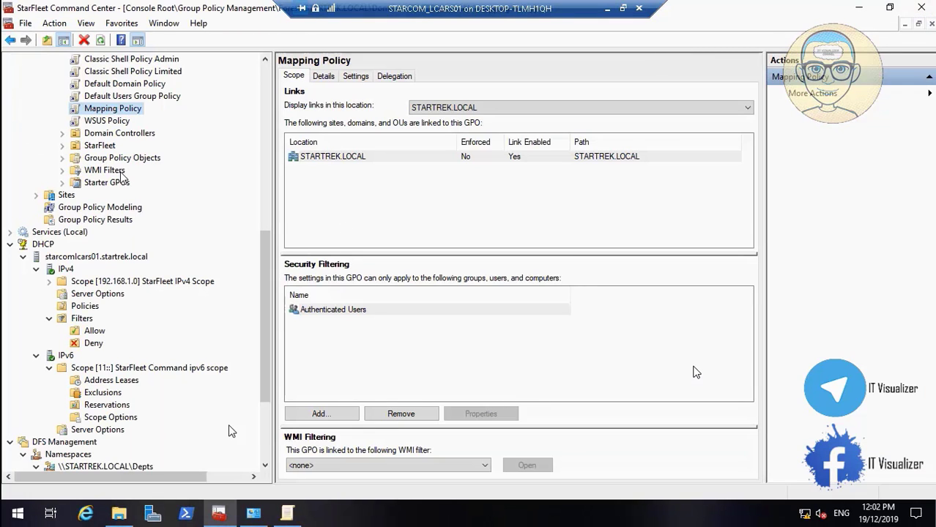
click(266, 449)
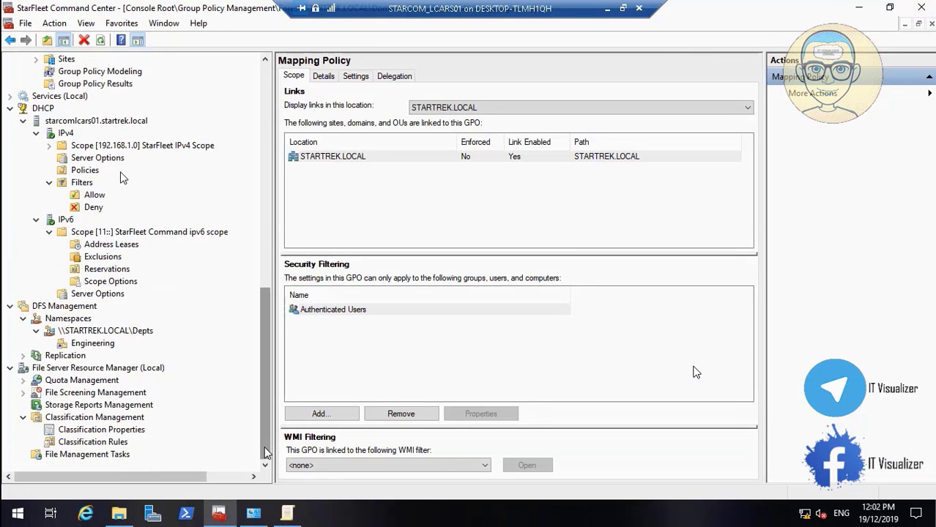
click(122, 334)
right_click(122, 333)
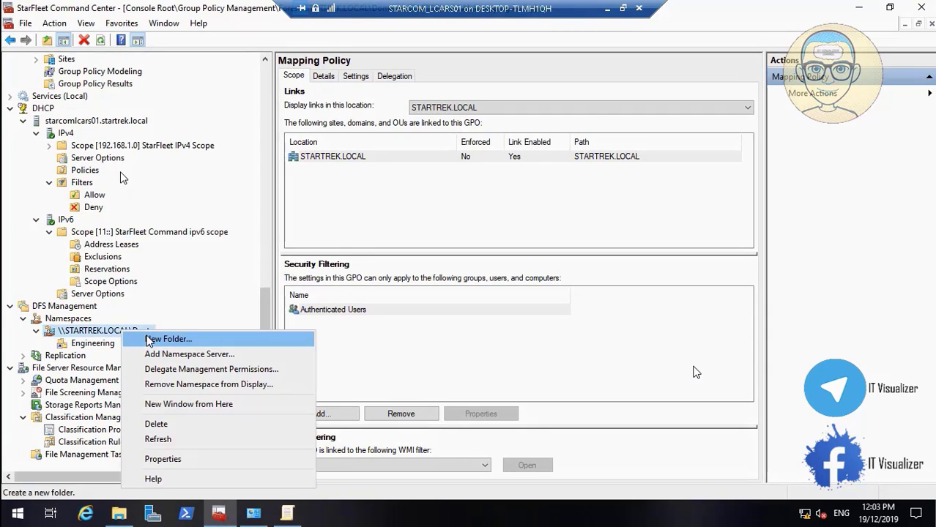
click(150, 337)
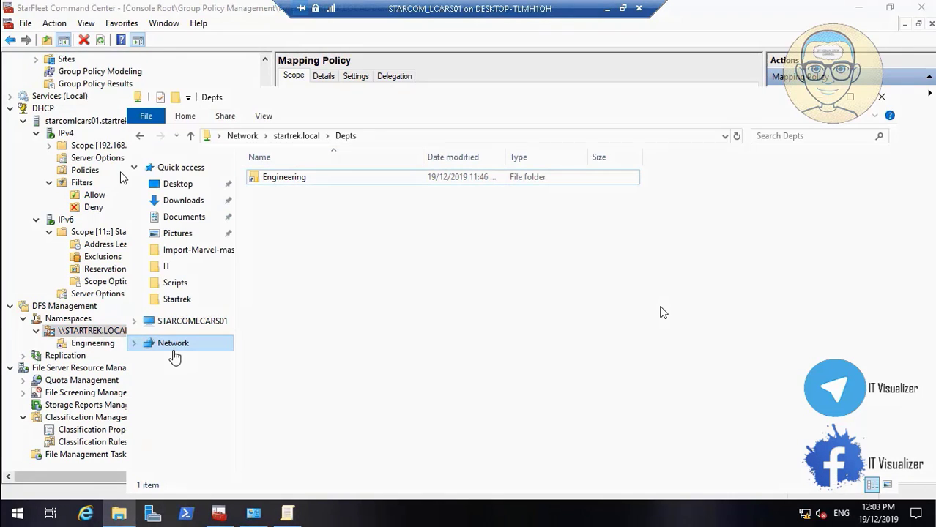
- Browse to the AllShips folder under D:\DataCube in File Explorer
click(188, 322)
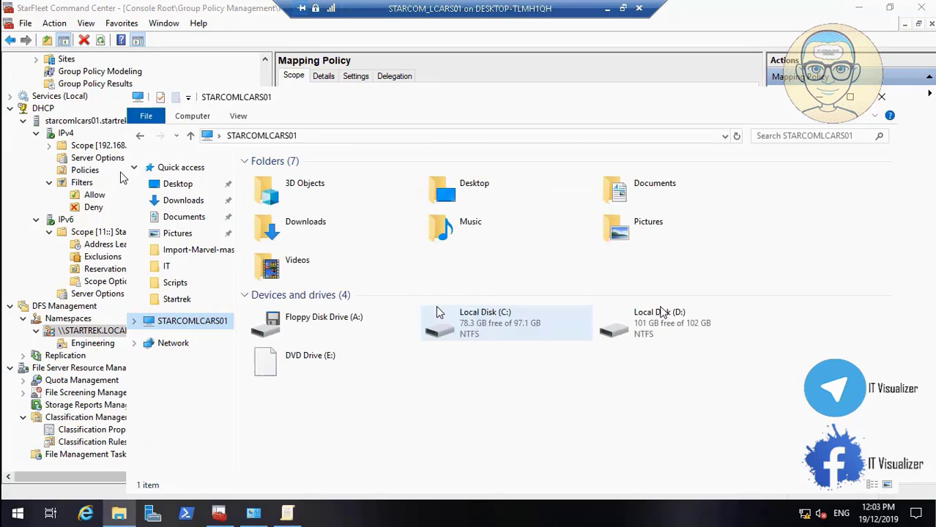
double_click(608, 329)
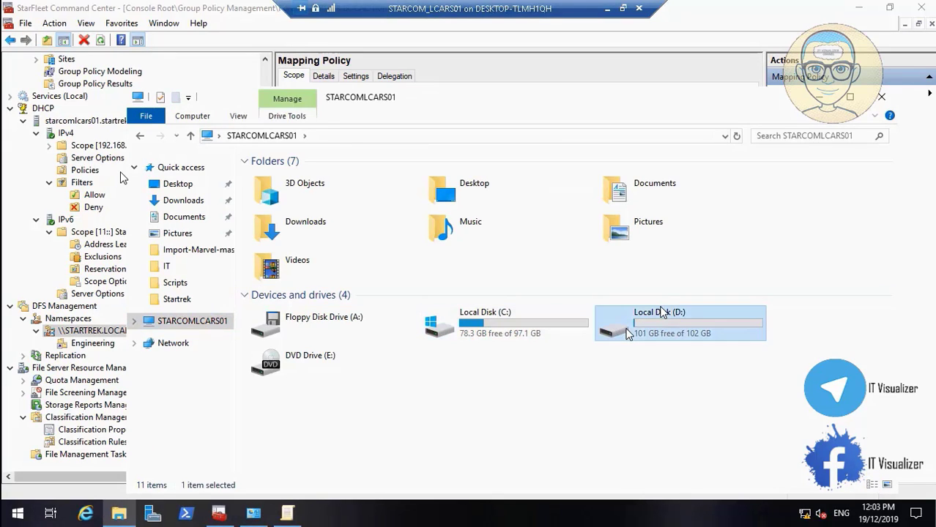
double_click(312, 197)
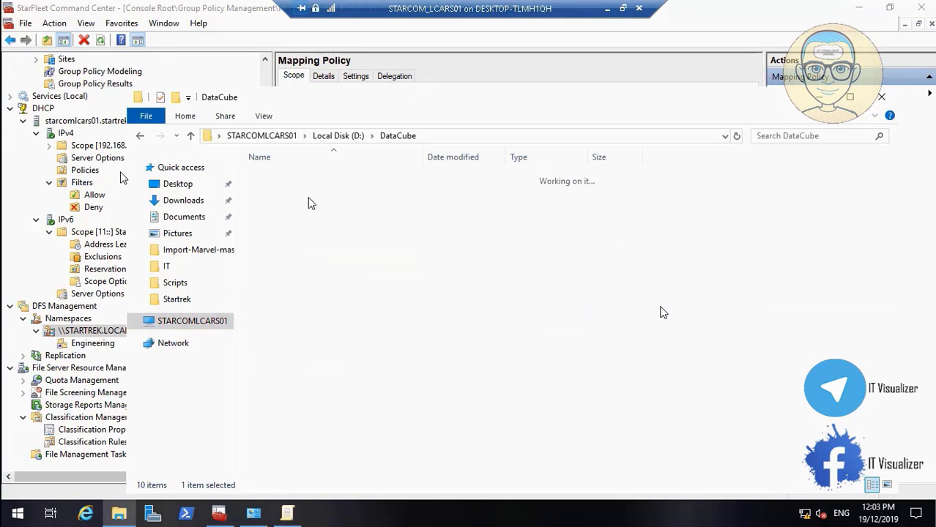
click(285, 180)
double_click(285, 180)
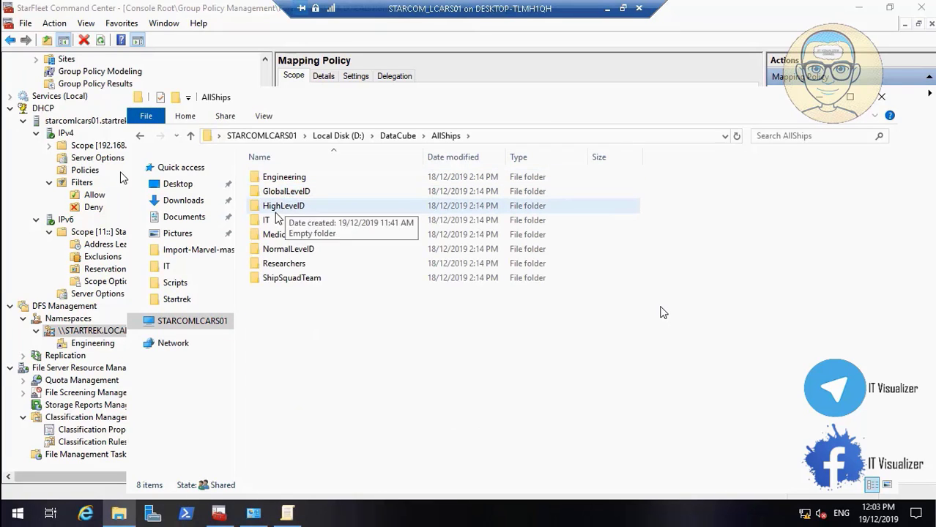
- Add STARCOM_Global_IT to the IT folder's security permissions and allow it Modify access
right_click(268, 221)
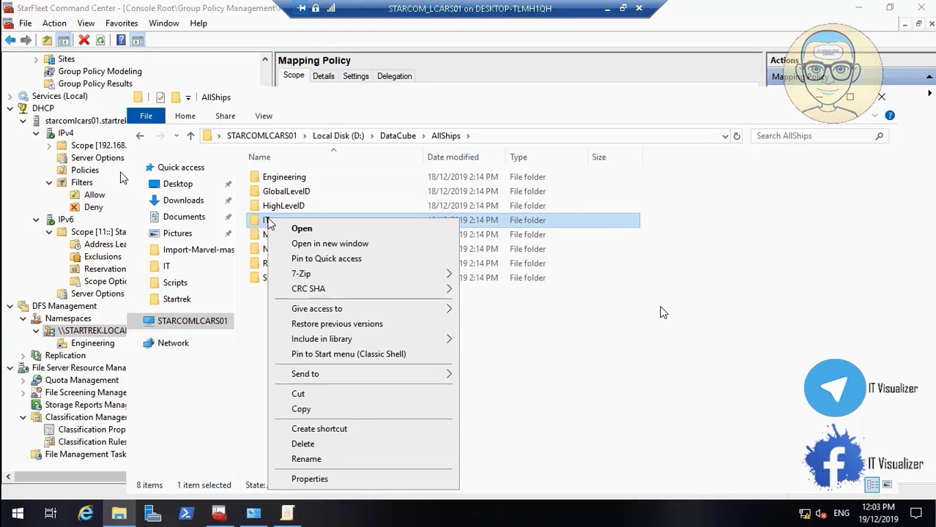
click(346, 480)
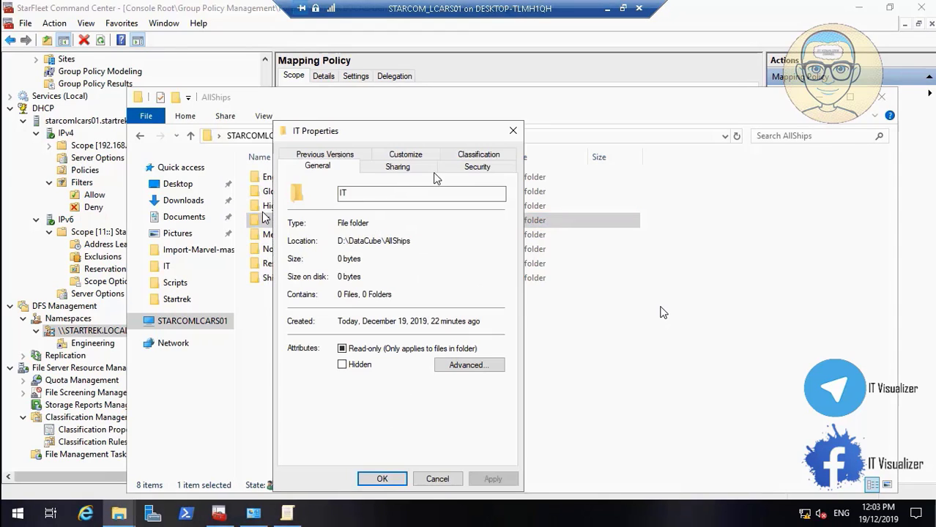
click(477, 168)
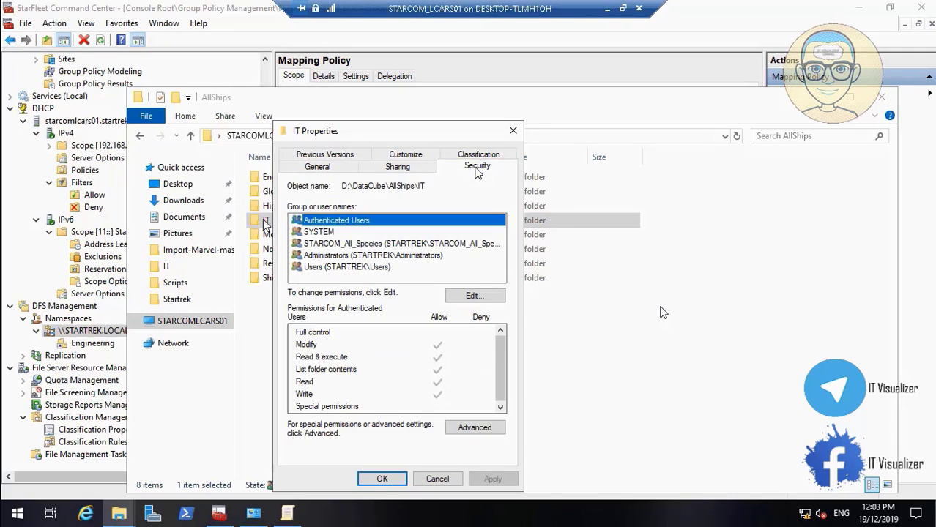
click(472, 296)
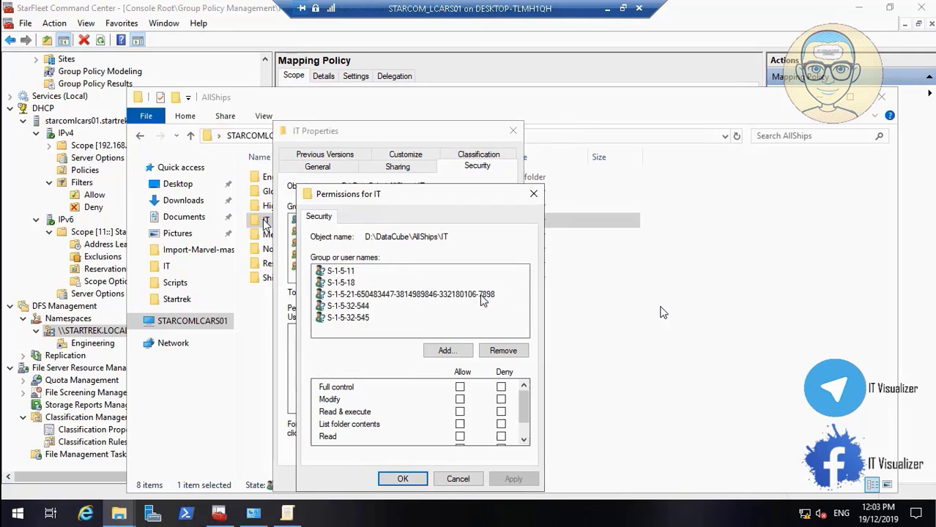
click(445, 353)
text(STA)
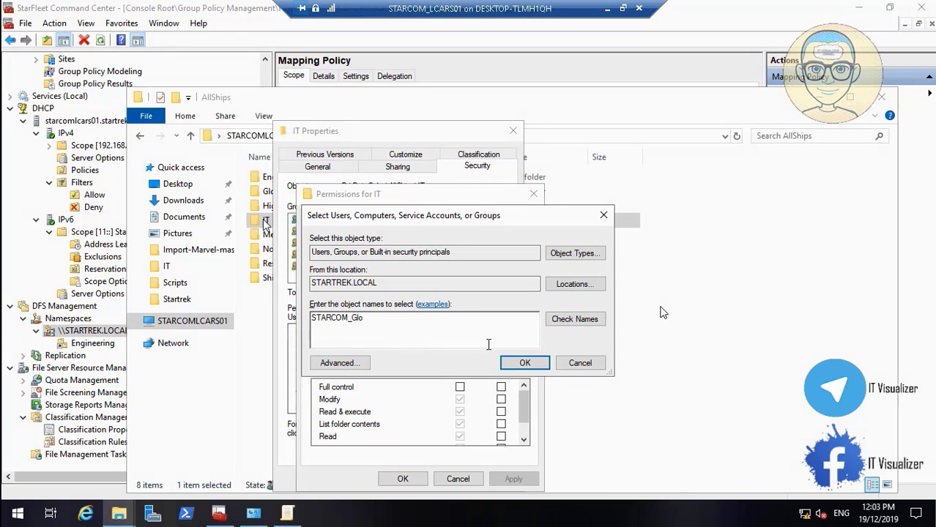
text(RCOM_Glo)
click(575, 319)
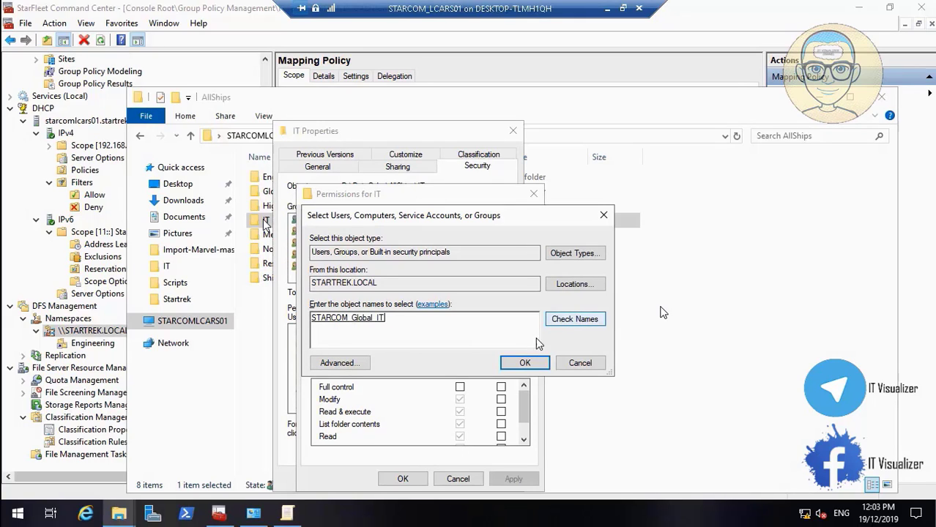
click(524, 363)
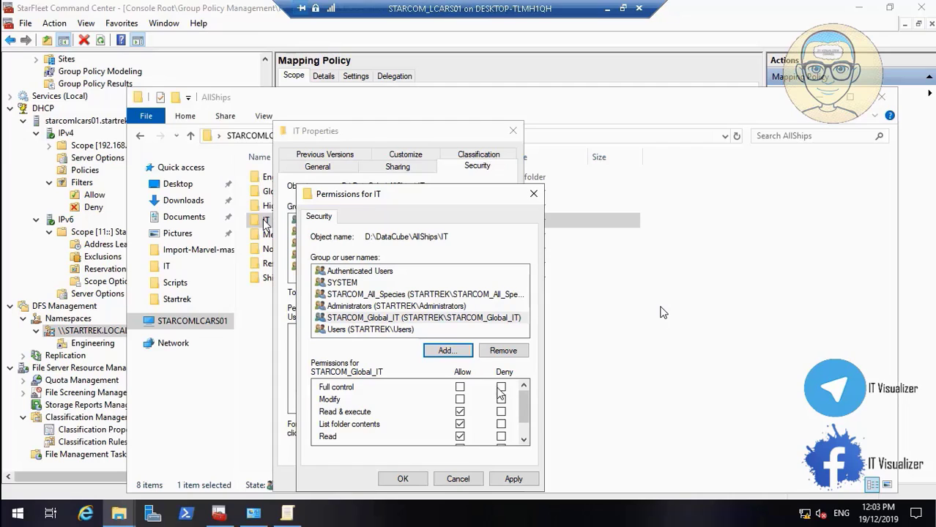
click(461, 400)
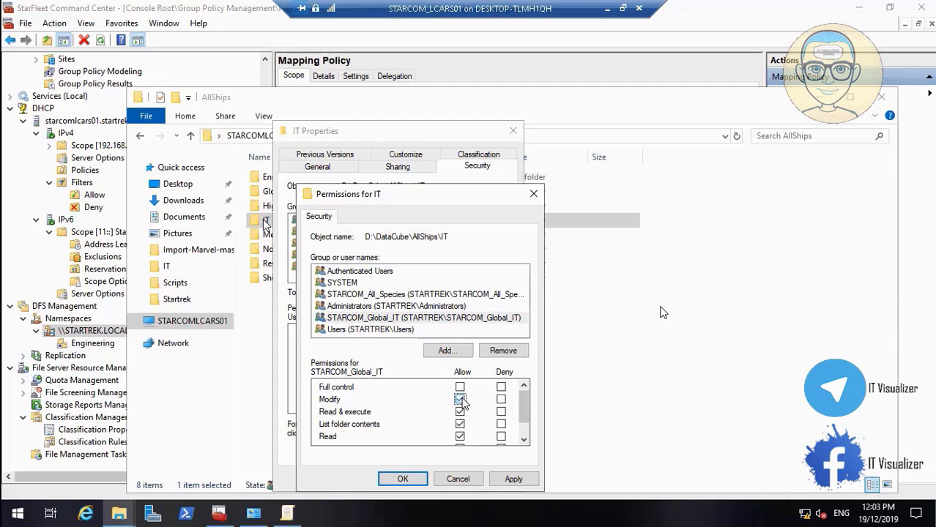
- Add the STARCOM_IT group to the IT folder's security permissions
click(450, 353)
text(STARCOM_IT)
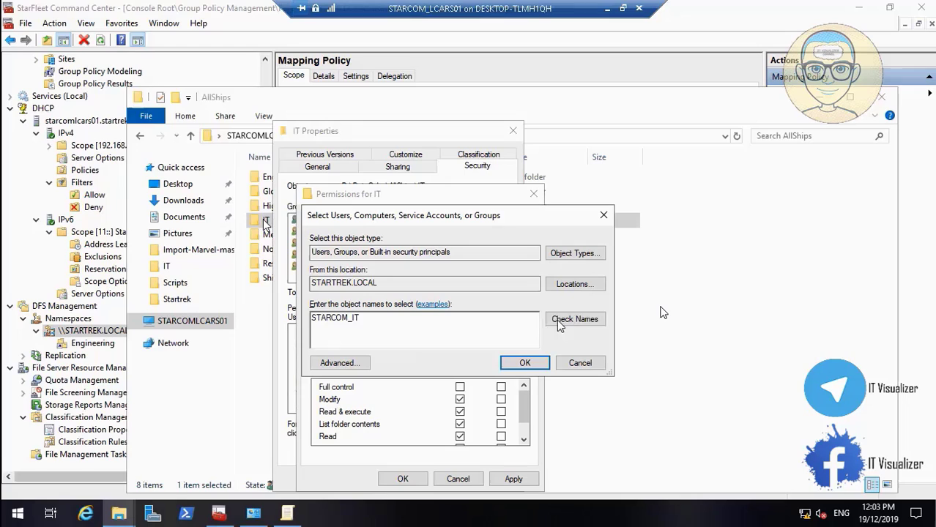
click(575, 320)
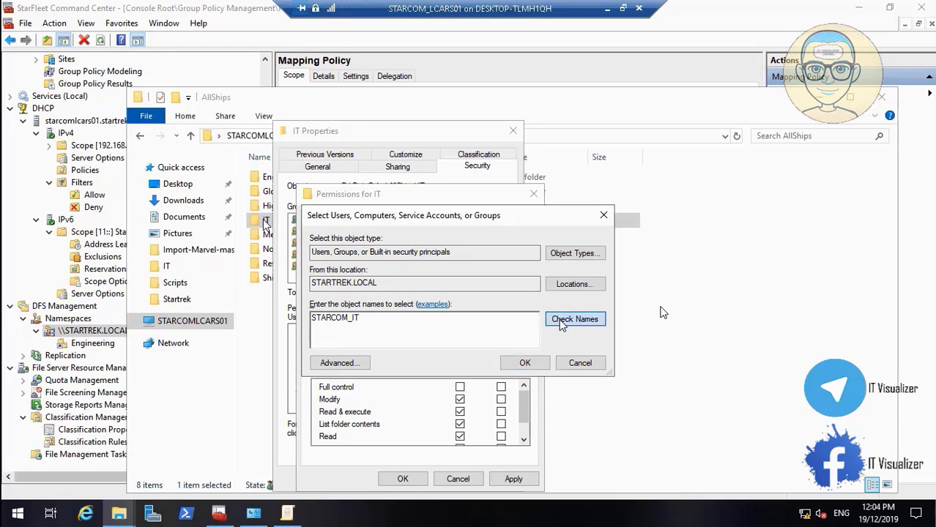
click(525, 363)
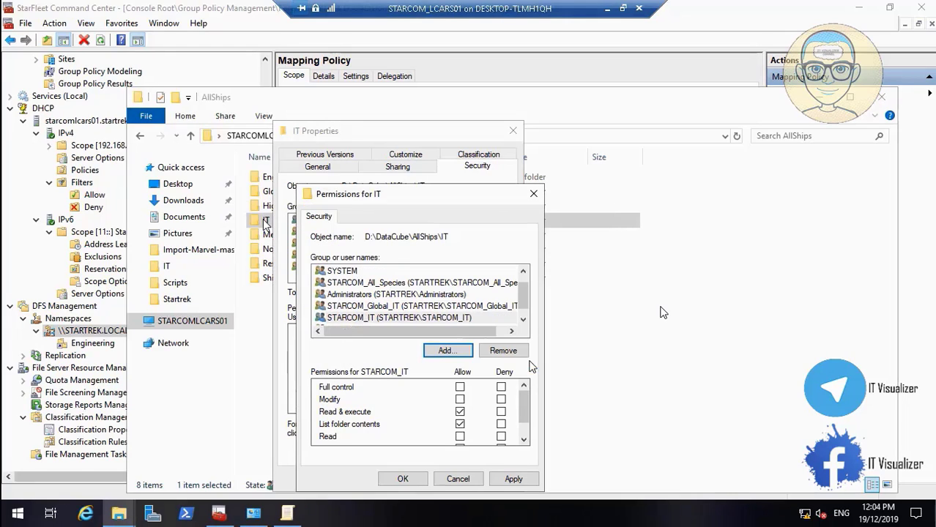
- Allow STARCOM_IT Full control on the IT folder under AllShips, then save the permissions and close the folder's properties
click(460, 388)
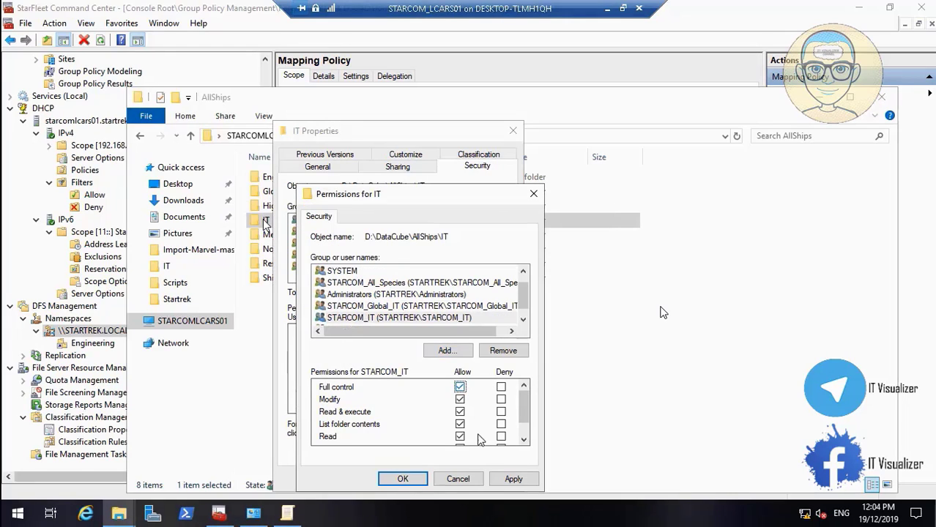
click(514, 479)
click(405, 480)
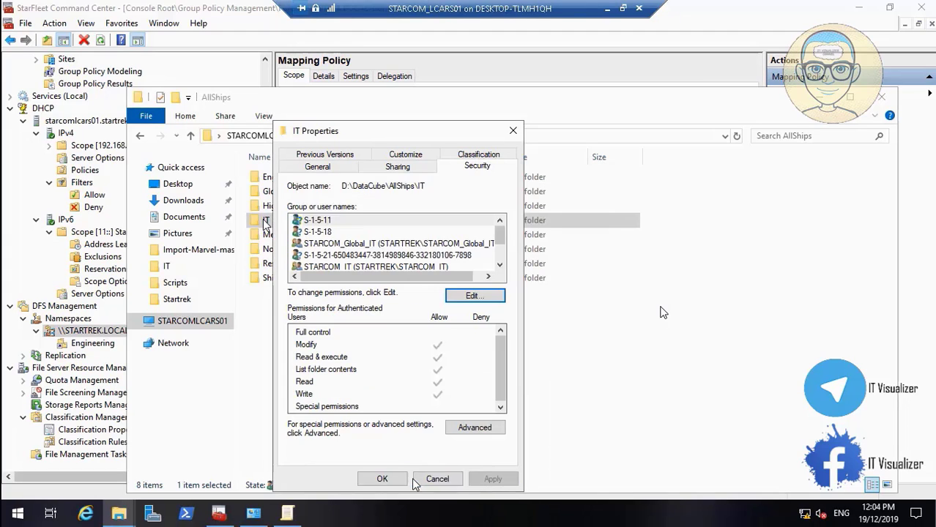
click(382, 480)
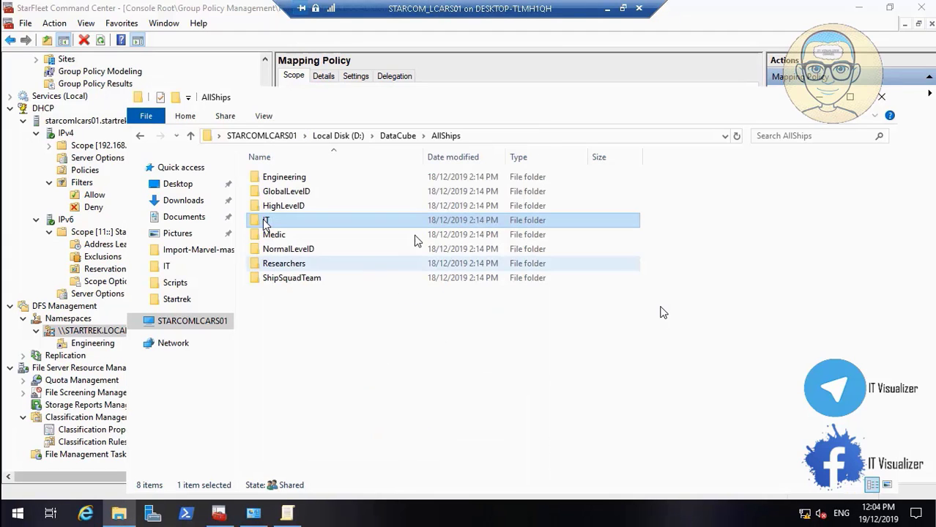
- Copy the IT folder's name in File Explorer and paste it as the new DFS folder's name under \\STARTREK.LOCAL\Depts
right_click(266, 223)
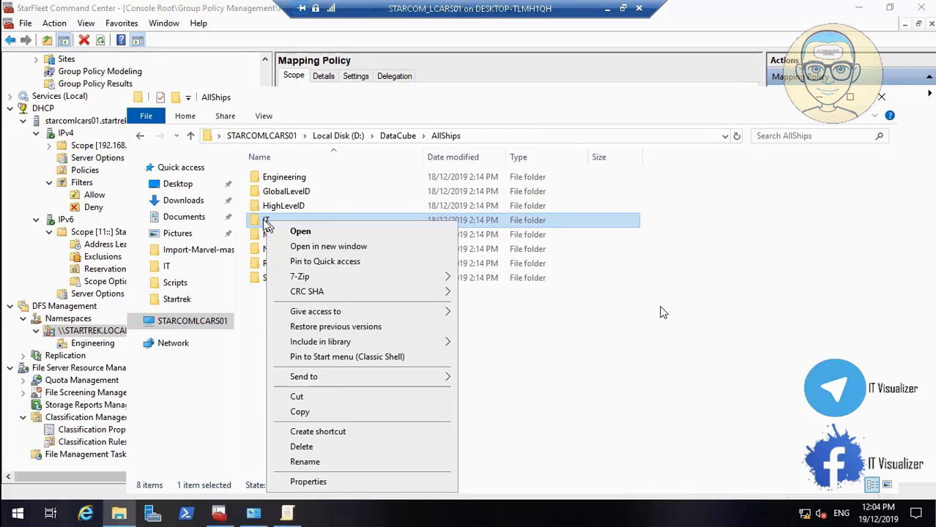
click(349, 462)
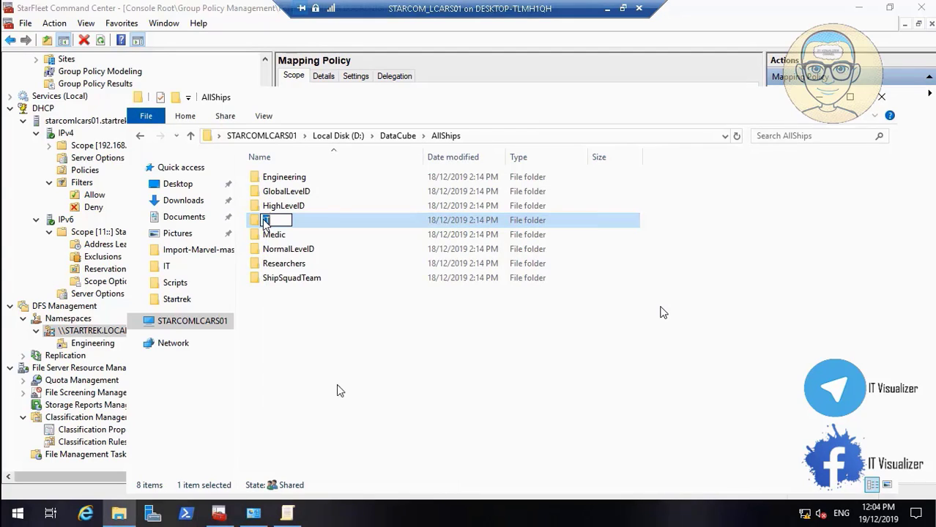
right_click(266, 221)
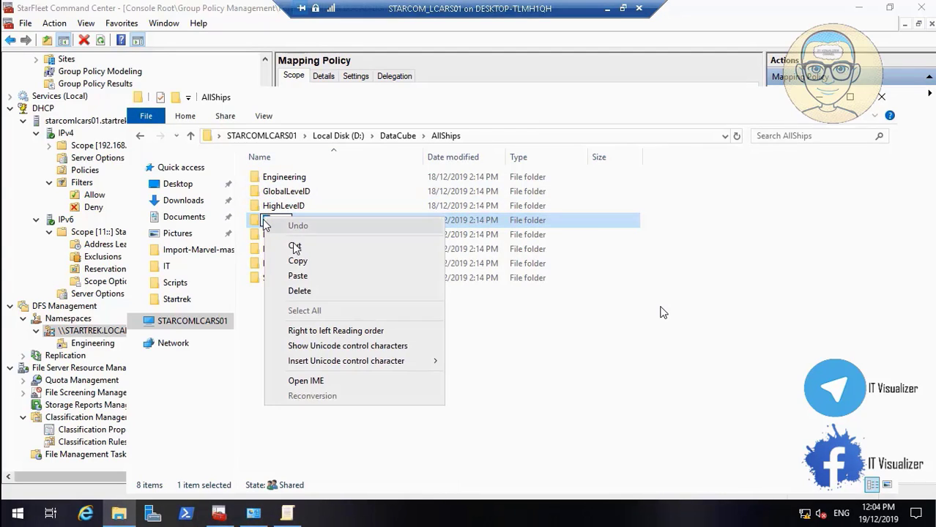
click(326, 260)
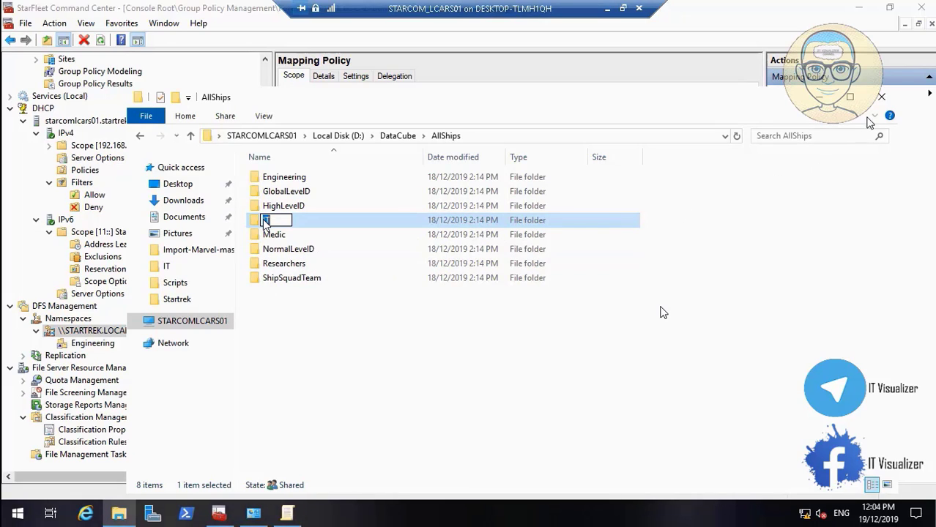
key(alt+Tab)
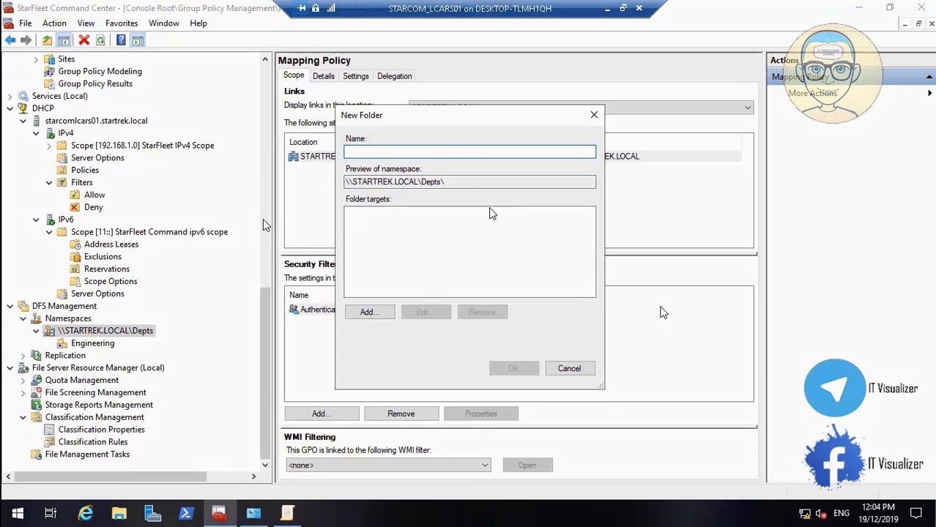
key(ctrl+v)
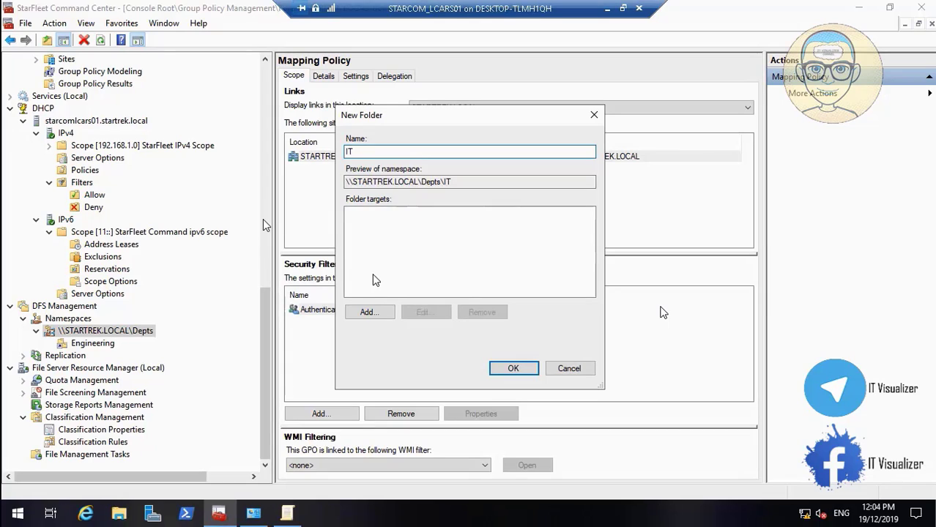
- Add the shared folder \\STARCOMLCARS01\DataCube$\AllShips\IT as the folder target and create the IT folder in the namespace
click(369, 312)
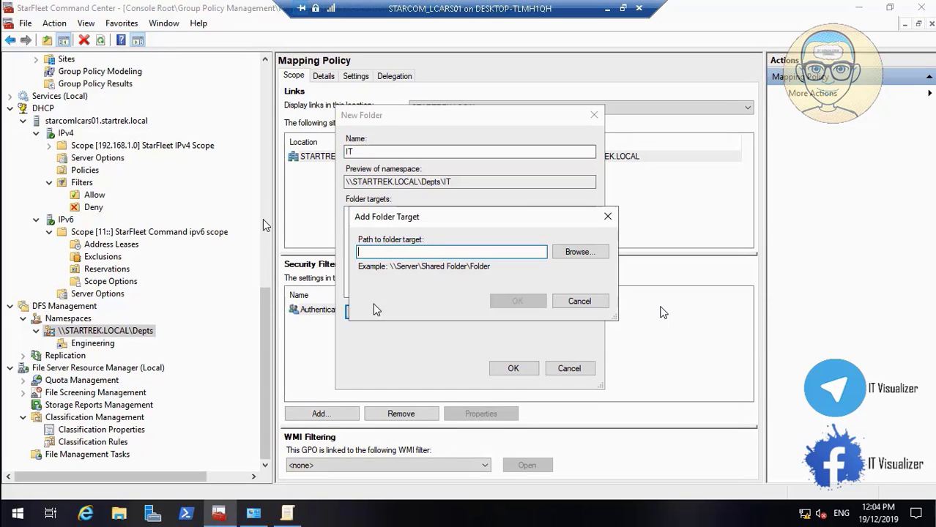
click(571, 252)
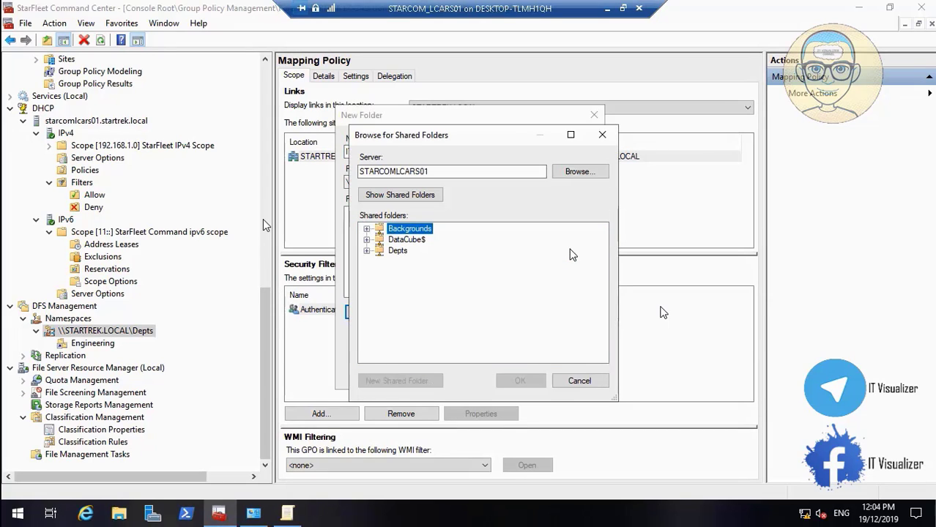
click(367, 240)
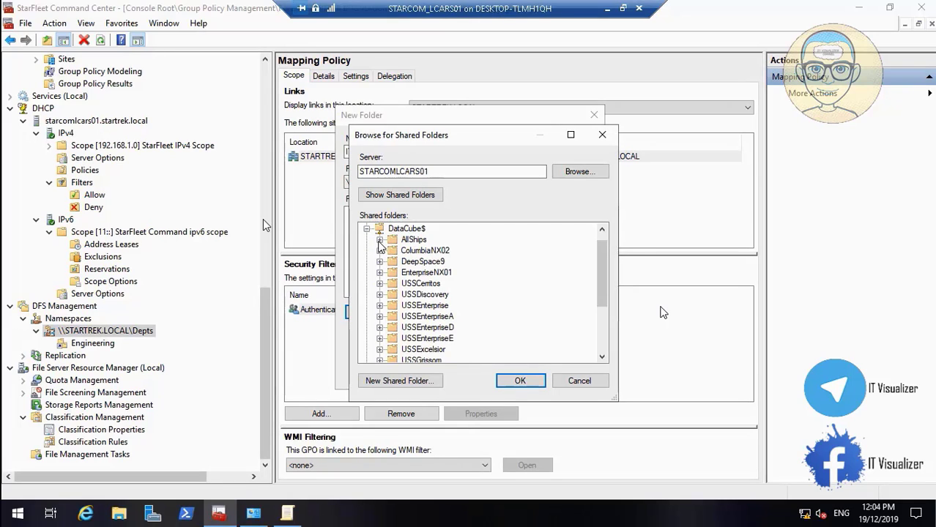
click(379, 240)
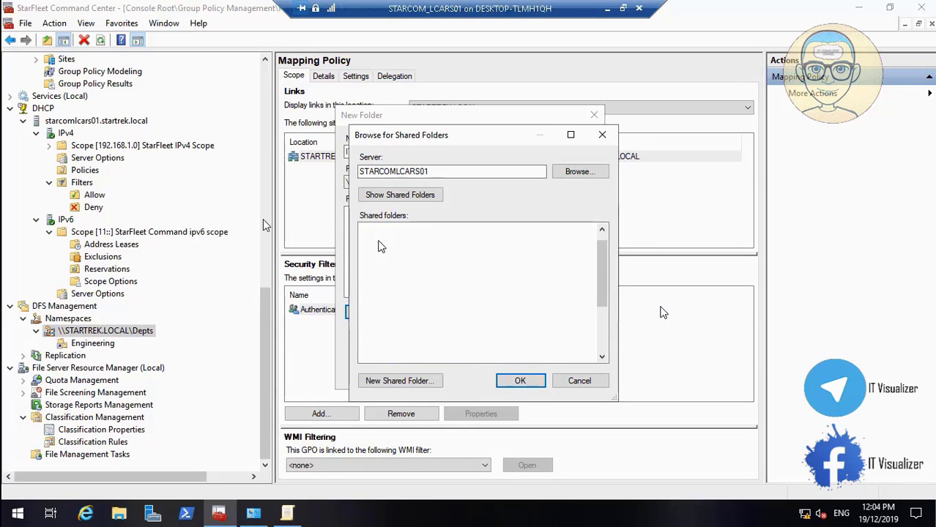
click(517, 382)
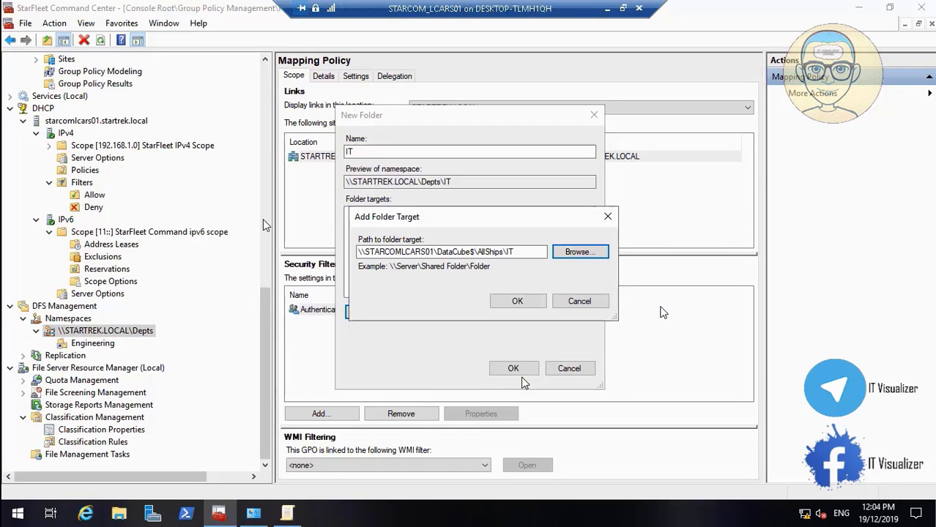
click(518, 302)
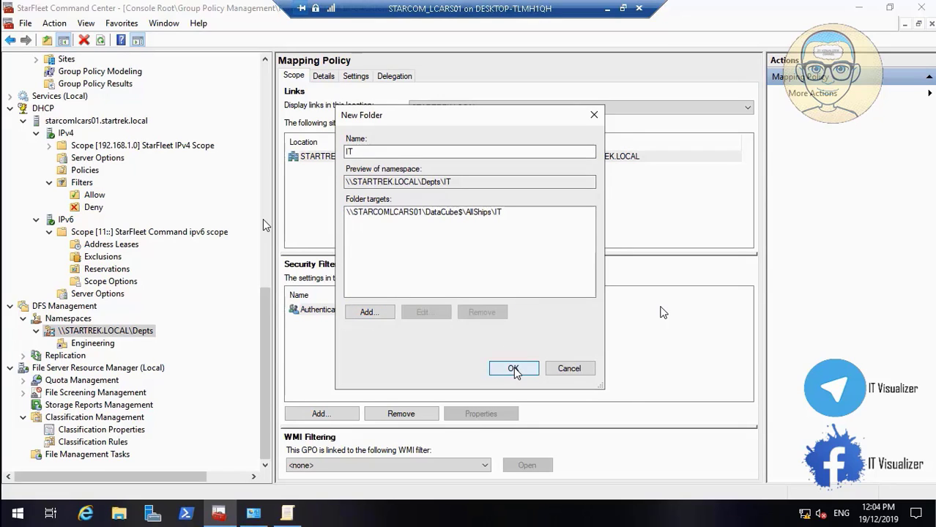
click(513, 369)
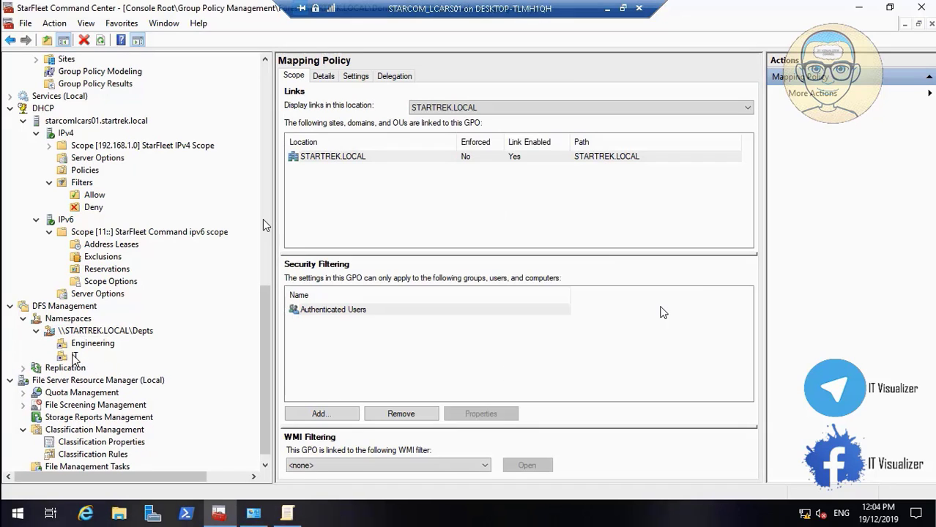
- Set the namespace's IT folder to use explicit view permissions on the DFS folder
right_click(74, 356)
click(114, 325)
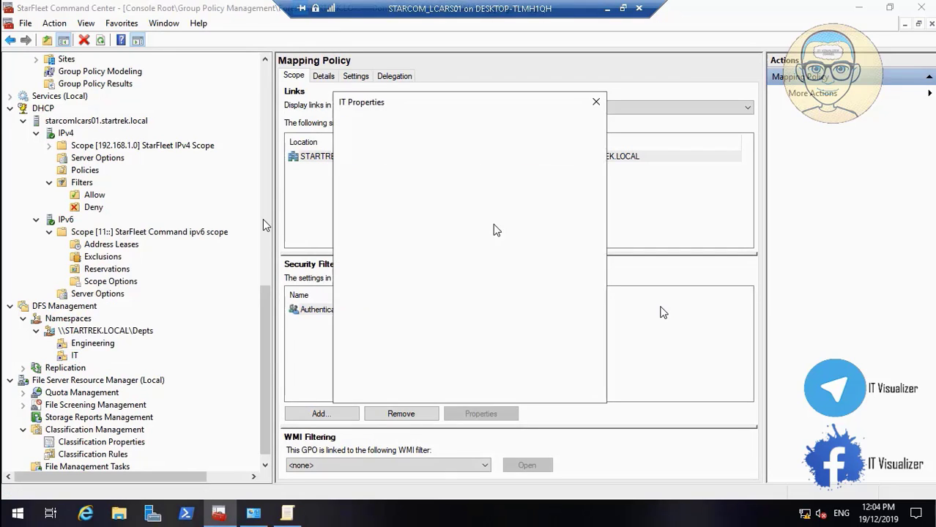
click(391, 126)
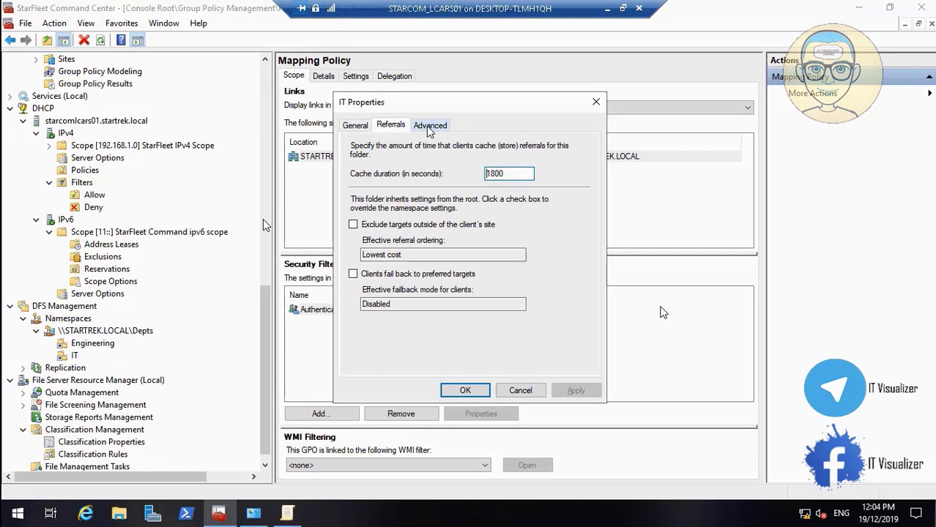
click(430, 126)
click(382, 248)
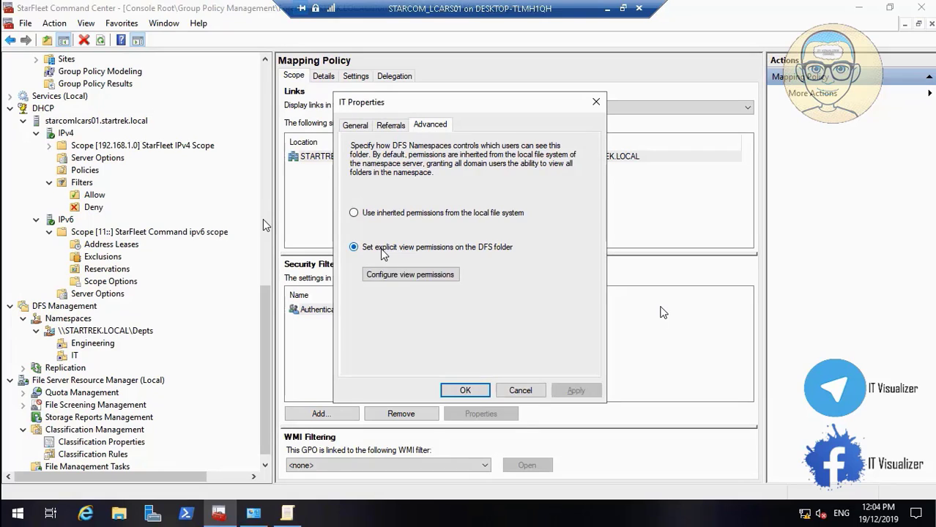
- Add the STARCOM_Global_IT group to the IT DFS folder's view permissions
click(412, 278)
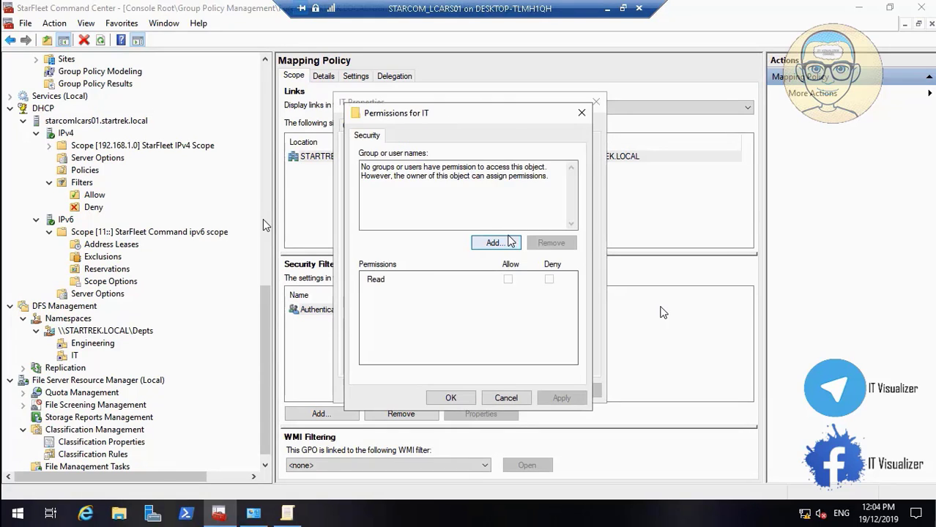
click(494, 243)
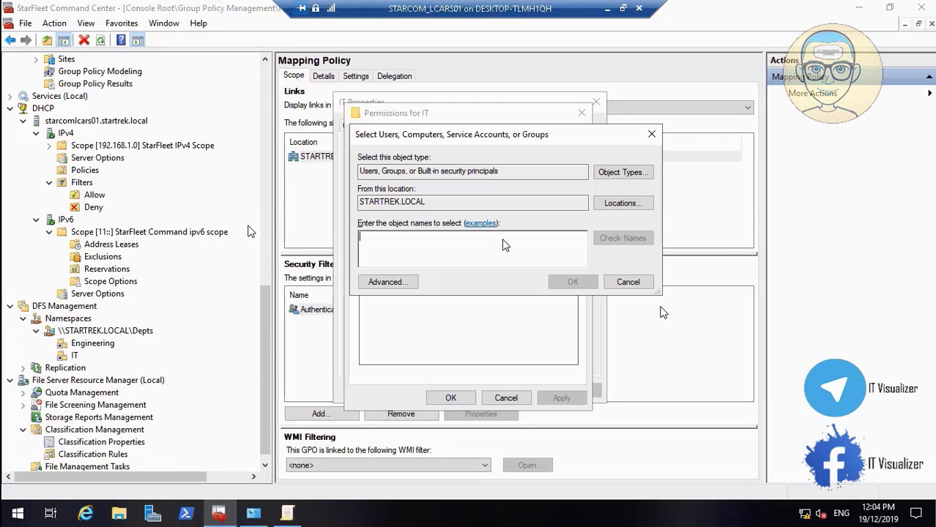
text(STARCOM_GL)
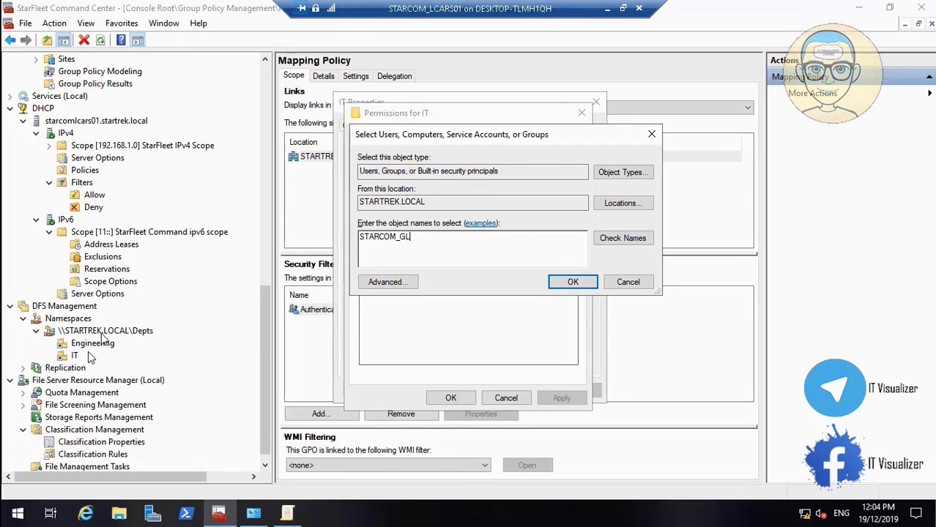
click(622, 239)
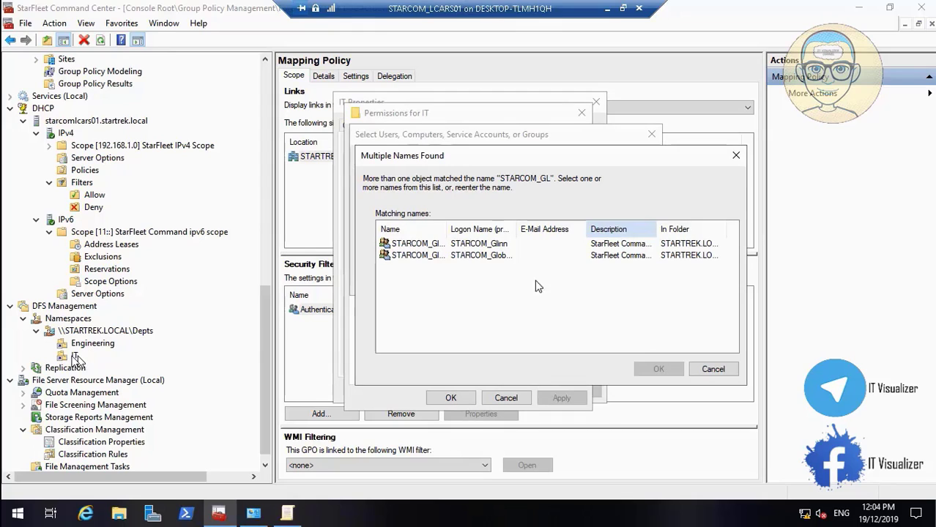
drag(449, 229, 510, 229)
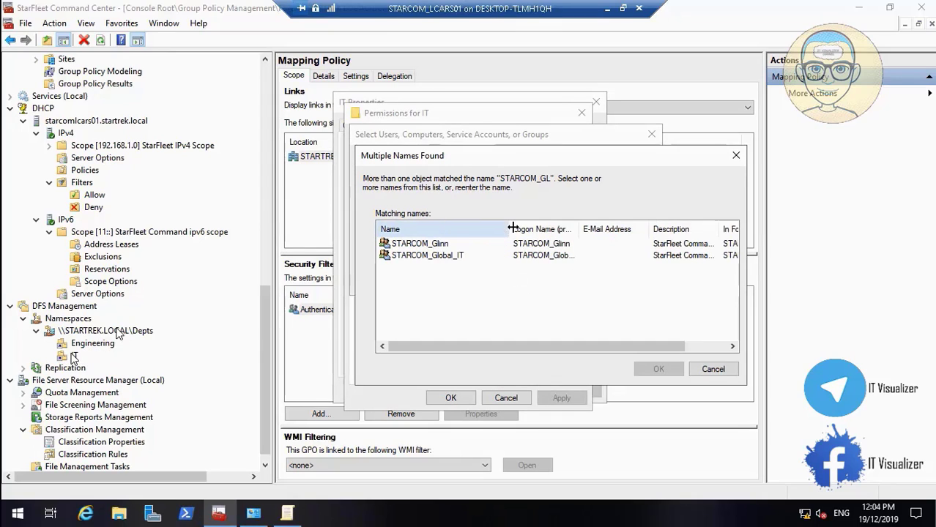
click(454, 255)
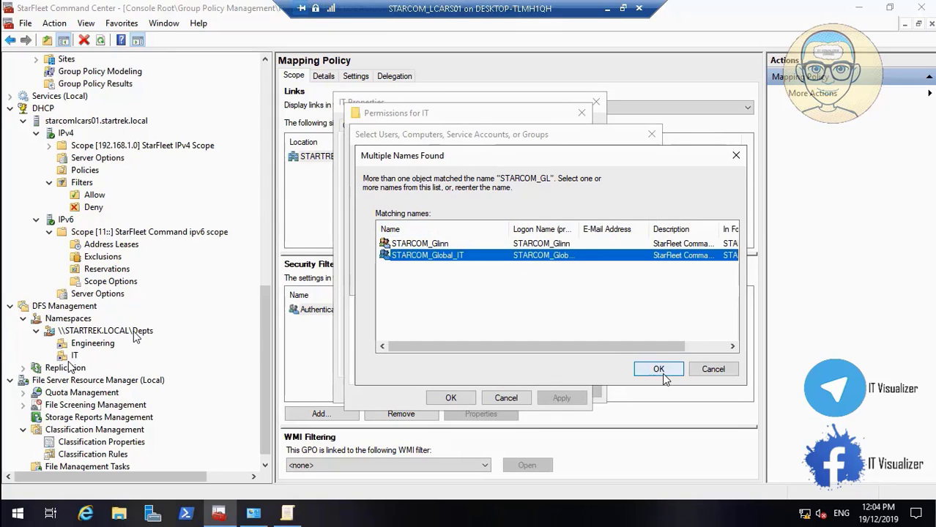
click(658, 369)
click(573, 283)
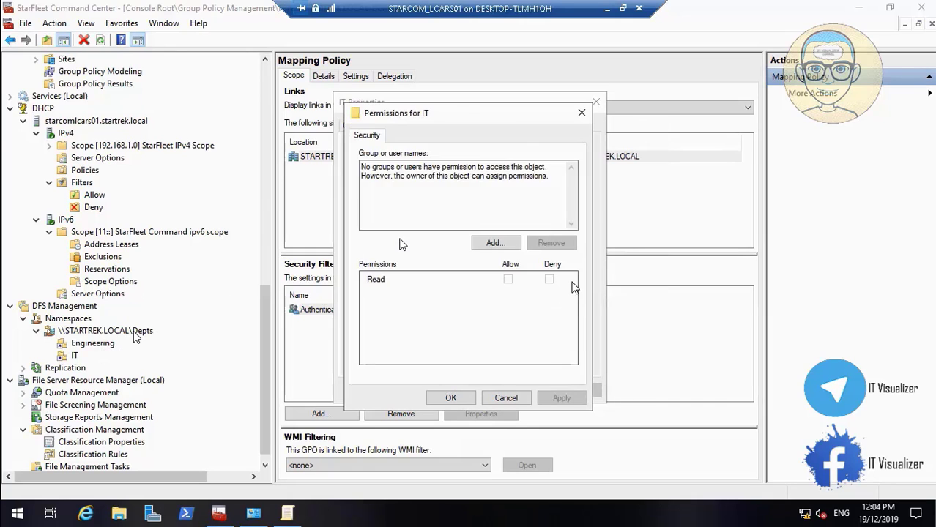
- Add the STARCOM_IT group to the IT DFS folder's view permissions
click(495, 243)
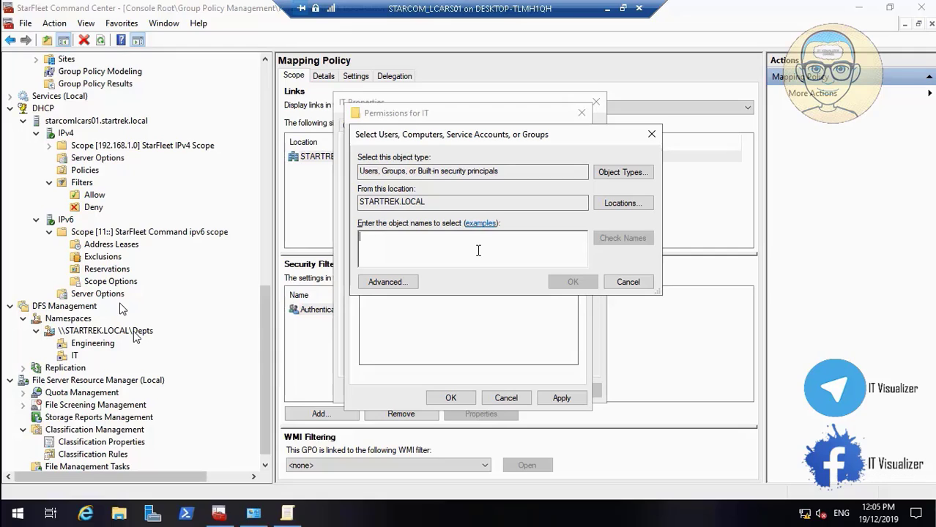
text(STARCOM_IT)
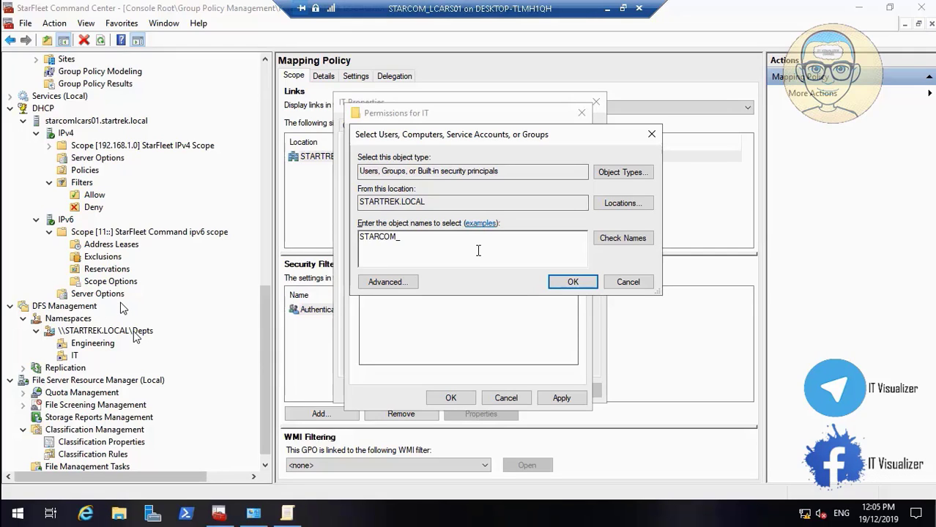
click(623, 238)
click(574, 283)
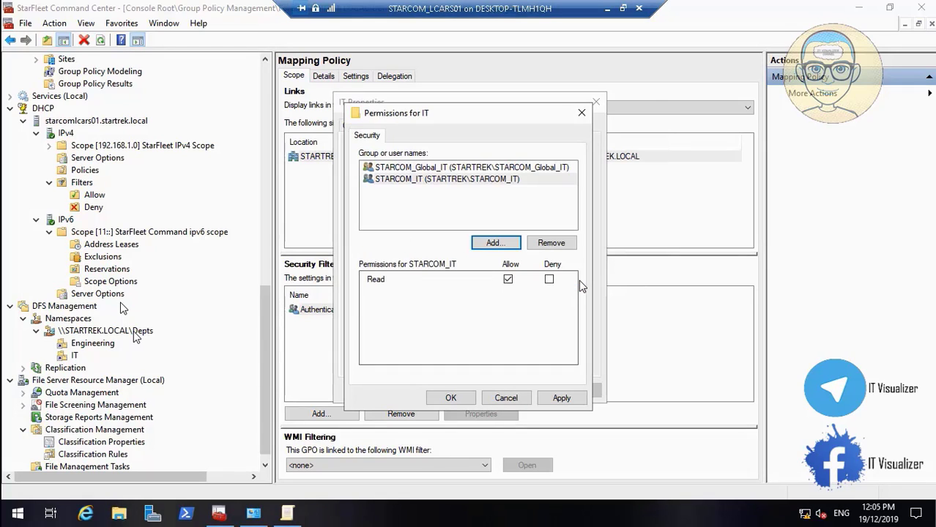
- Check STARCOM_Global_IT's Read permission, apply the view permissions and save the IT DFS folder's properties
click(506, 169)
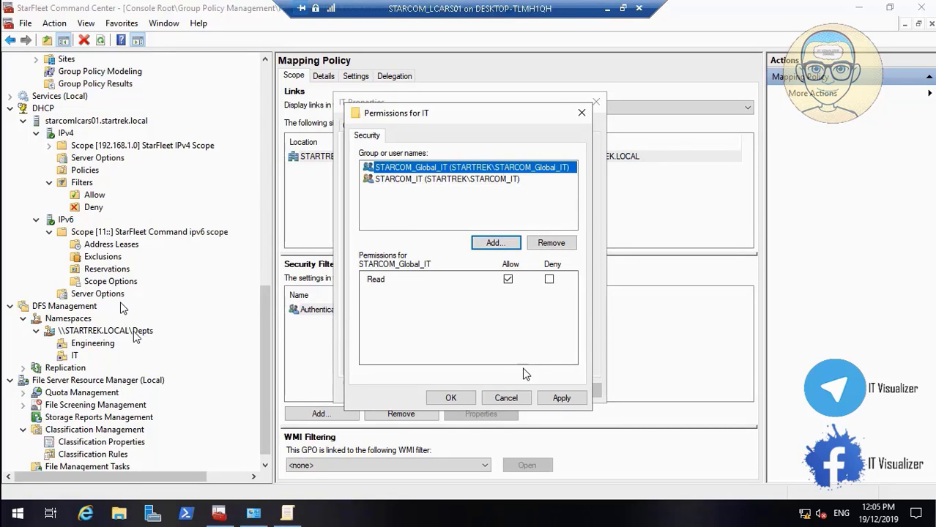
click(561, 397)
click(452, 399)
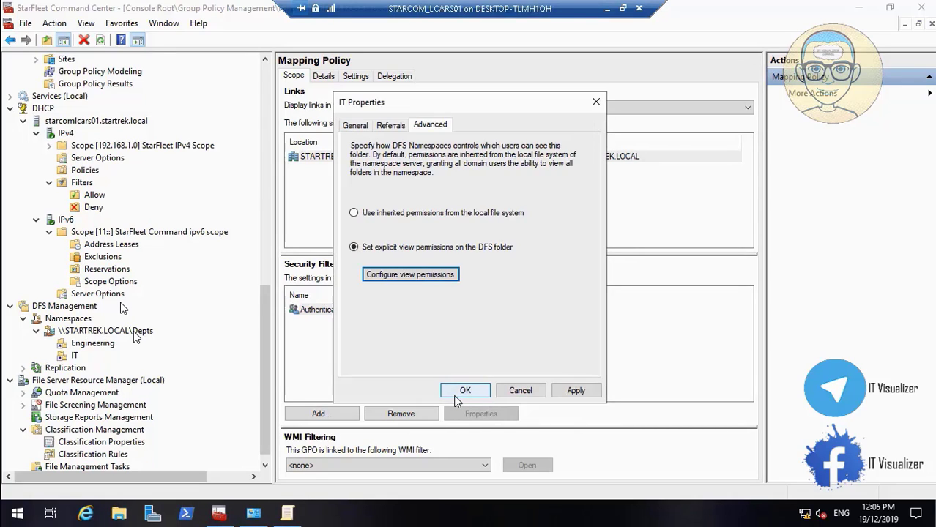
click(576, 392)
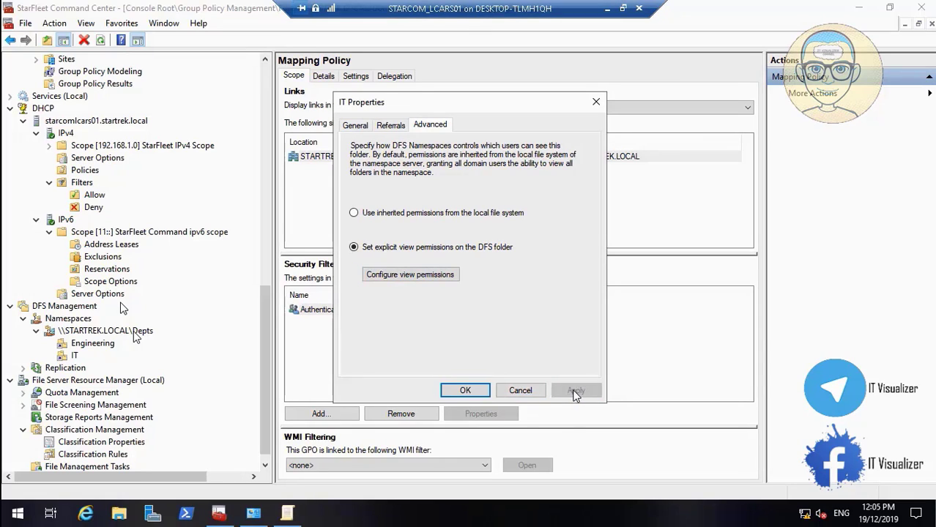
click(475, 391)
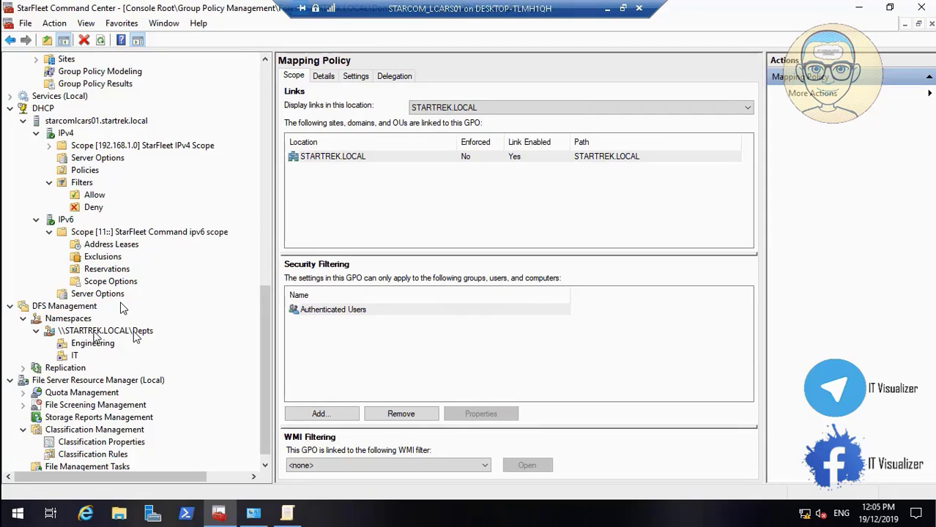
- Review the IT DFS folder's advanced, referral and general properties, leaving them unchanged
right_click(76, 357)
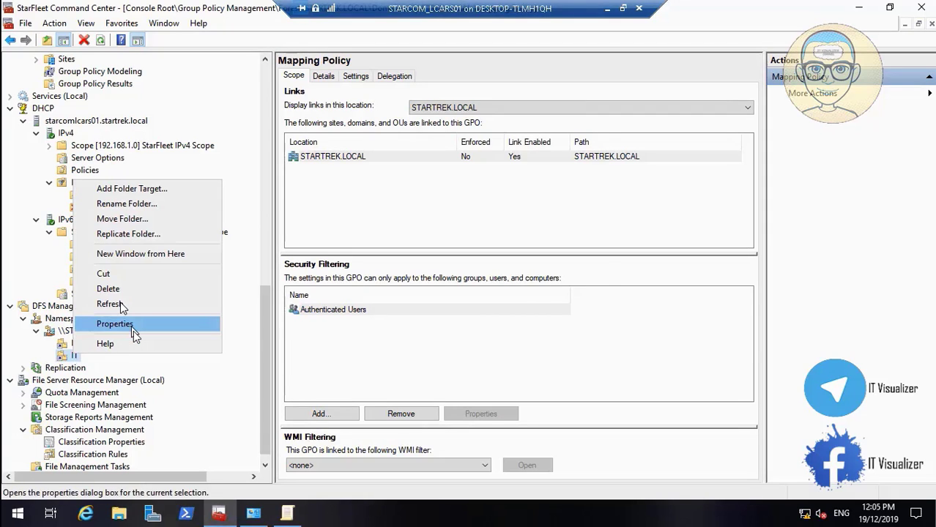
click(115, 324)
click(431, 125)
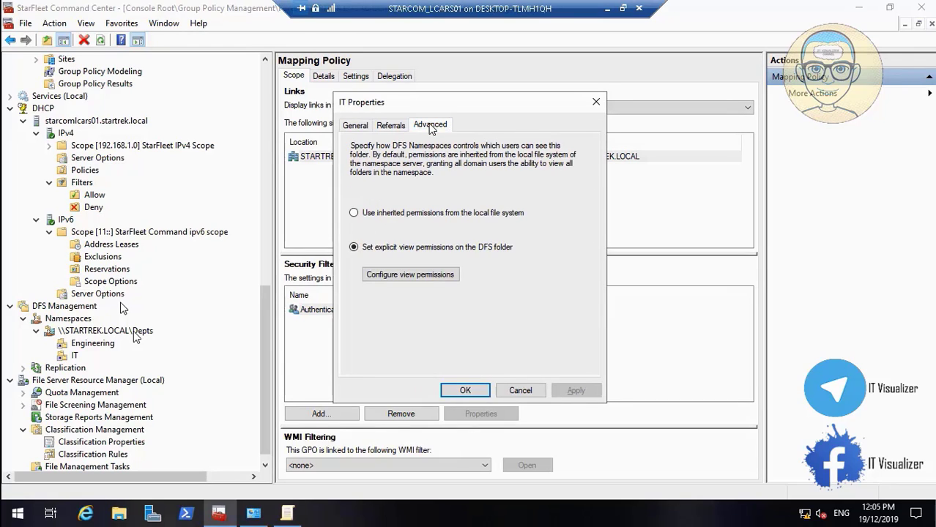
click(390, 126)
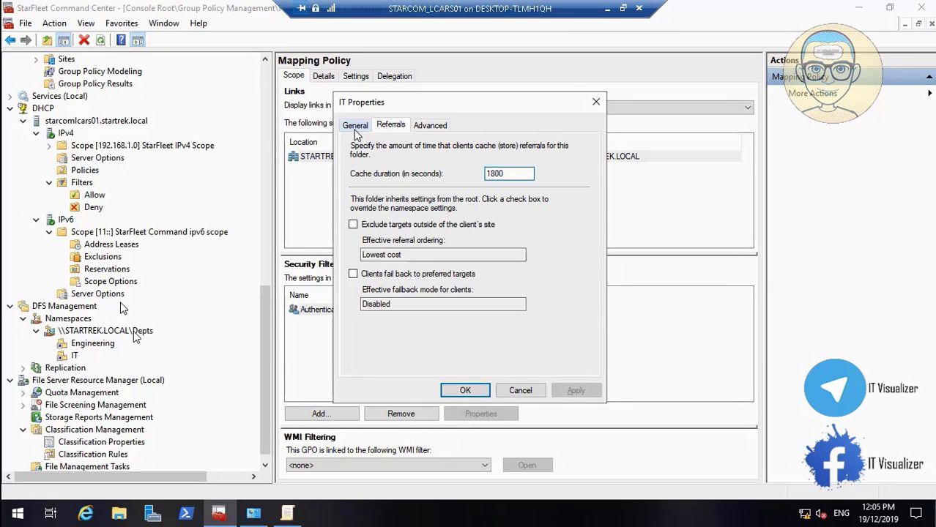
click(355, 129)
click(521, 389)
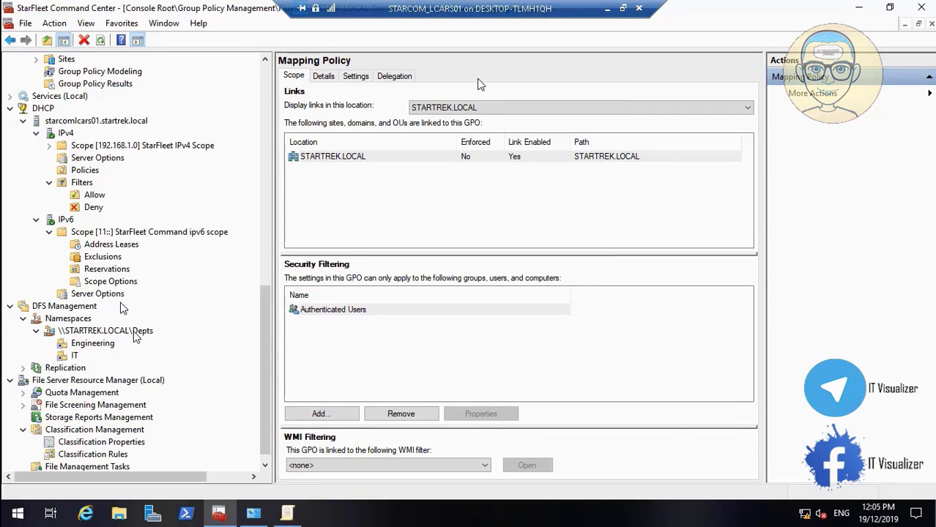
- Switch to the browser on the host and look through the blog guide's sections on file shares, DFS namespaces, access-based enumeration and drive mapping
click(607, 8)
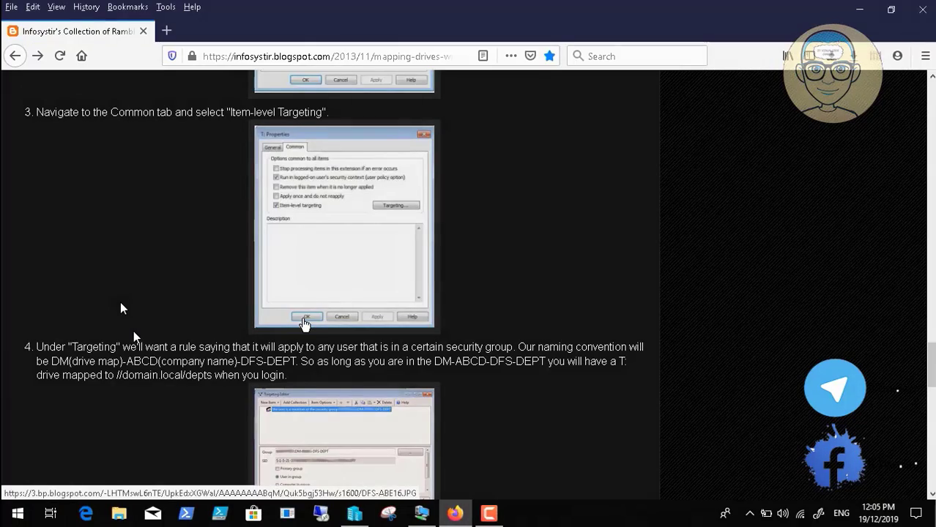
scroll(305, 324, up, 10)
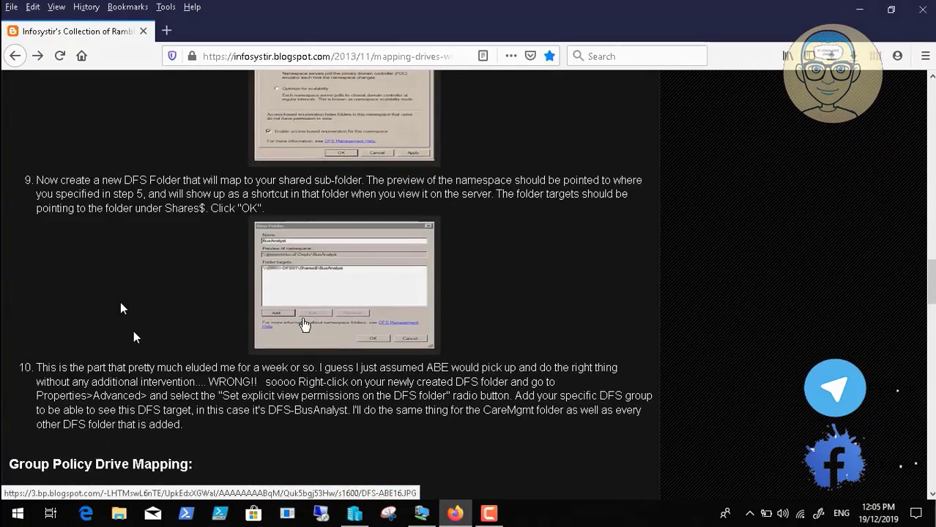
scroll(305, 324, up, 8)
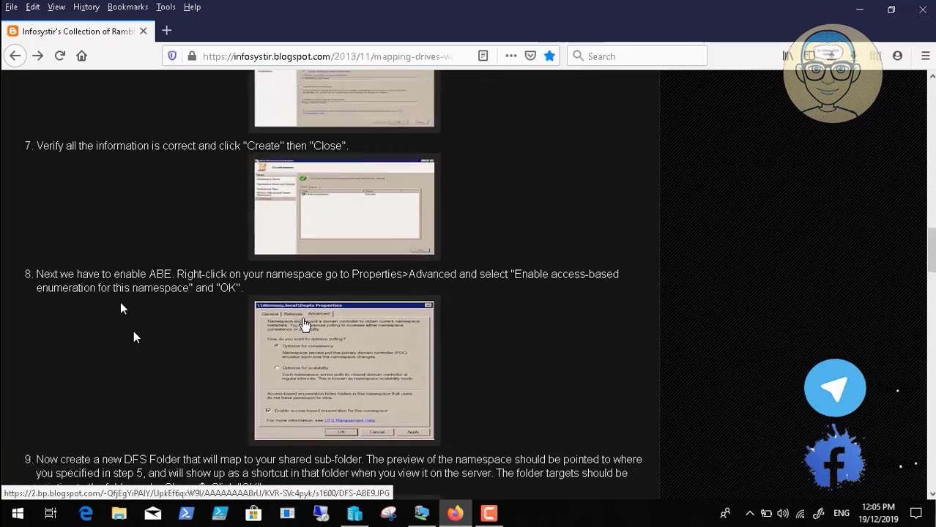
scroll(305, 325, up, 8)
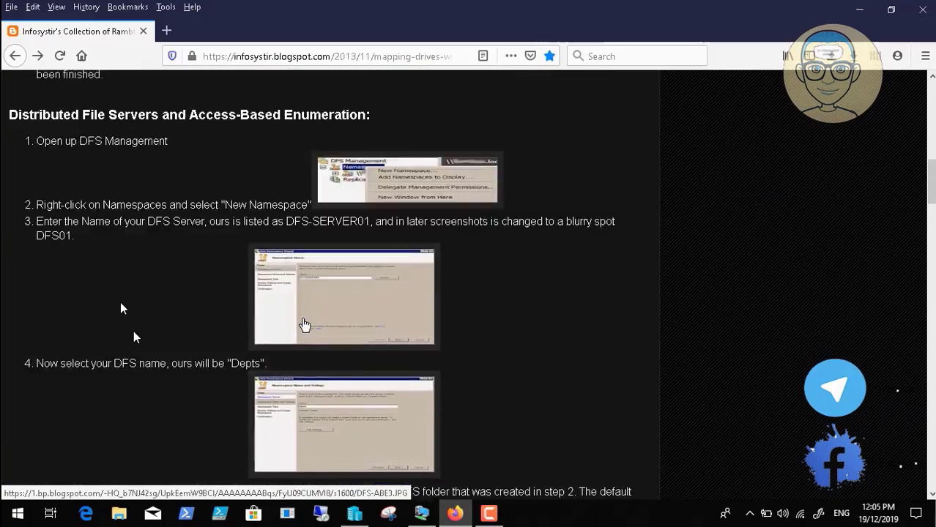
scroll(304, 325, up, 3)
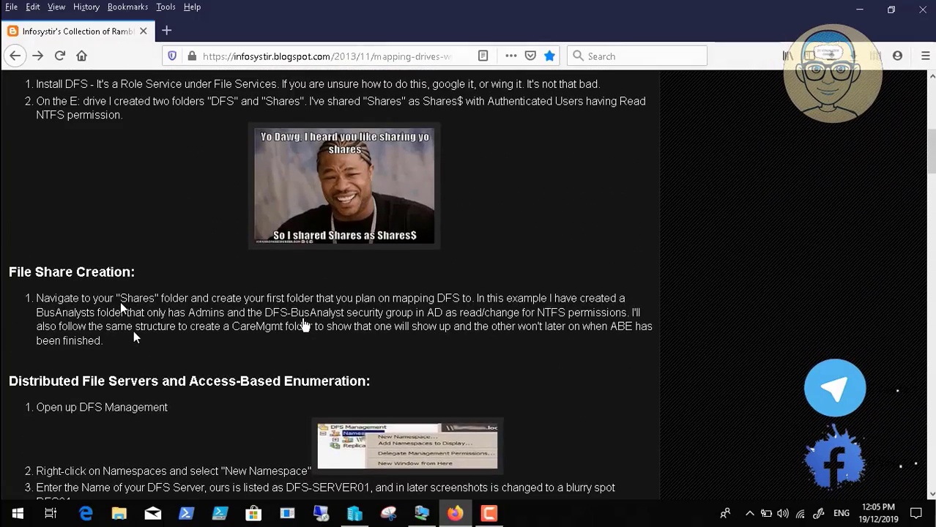
scroll(305, 325, down, 2)
scroll(304, 325, down, 20)
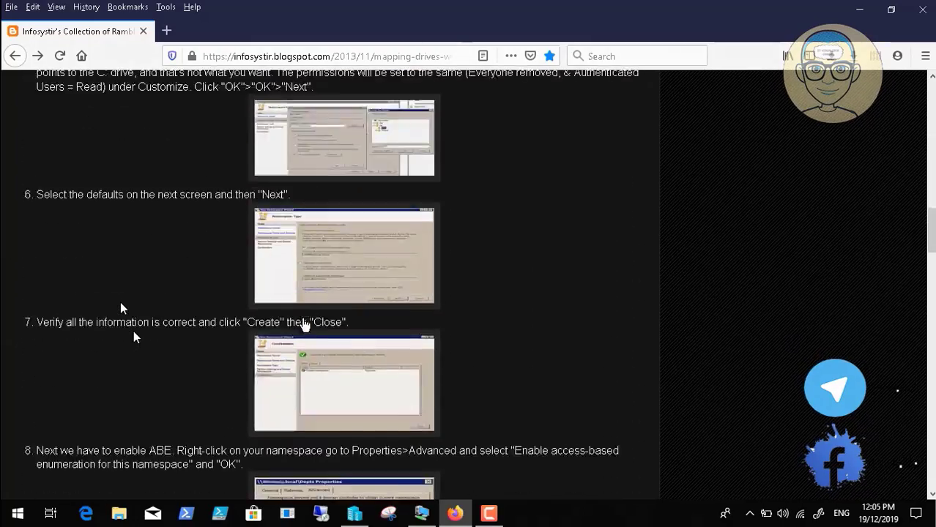
scroll(305, 324, down, 7)
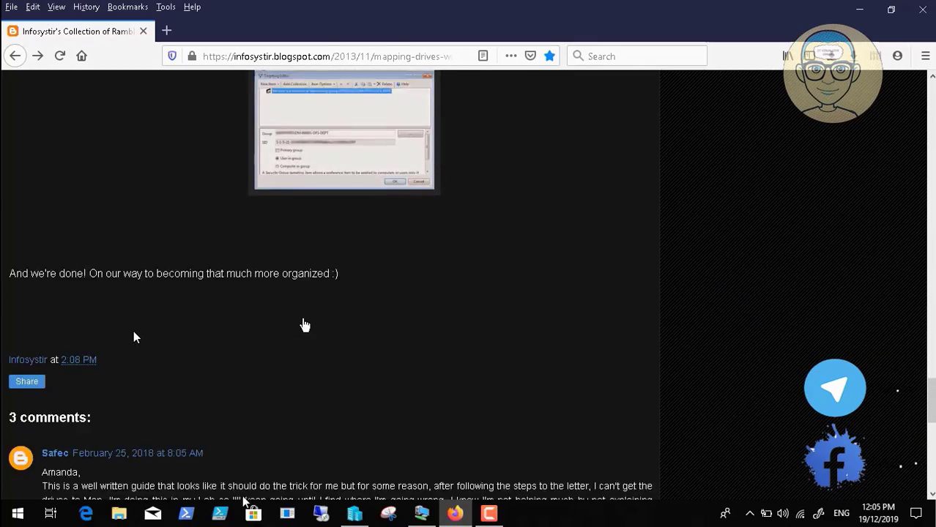
mouse_move(292, 459)
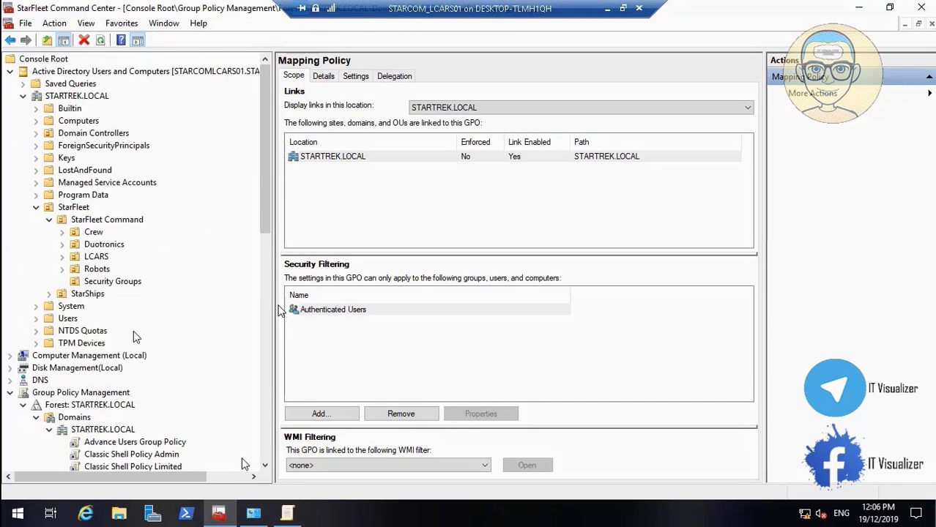
- Open the Mapping Policy for editing and inspect the M: drive map in the user configuration's Windows Settings preferences
scroll(266, 466, down, 2)
click(112, 430)
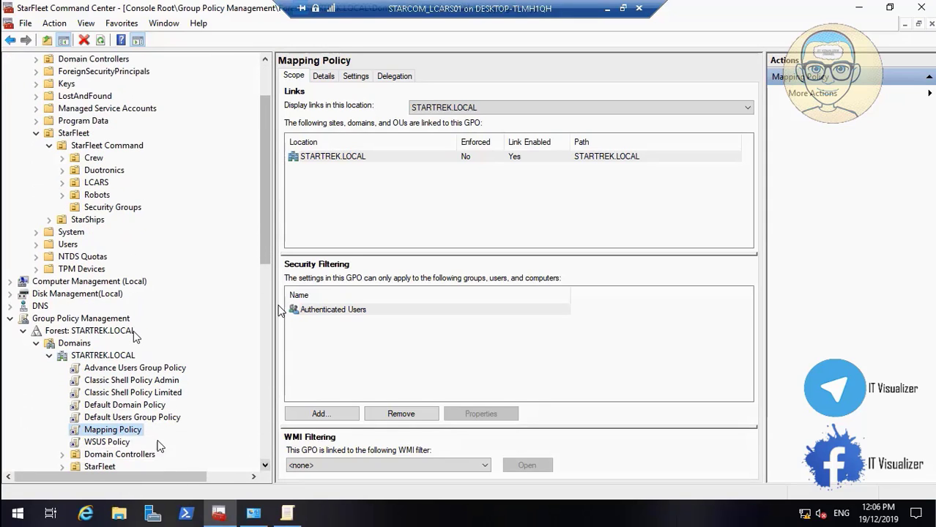
right_click(126, 434)
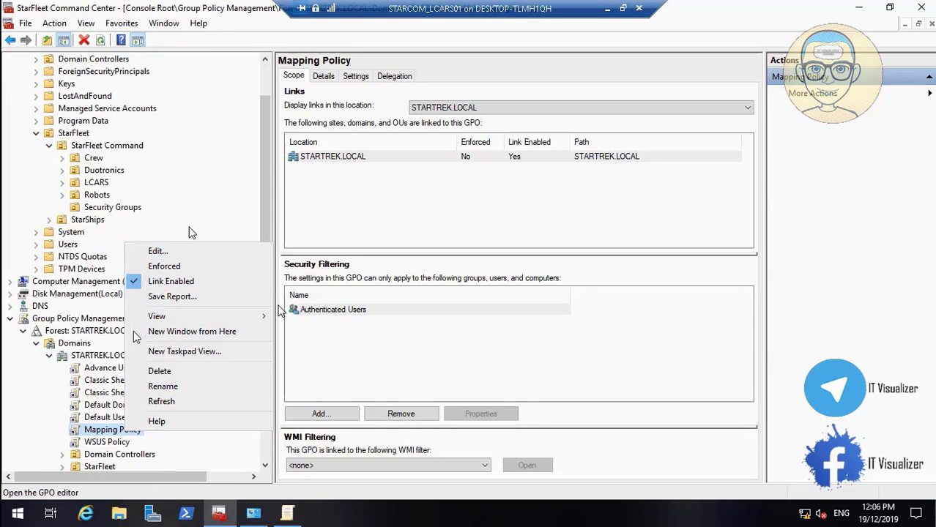
click(188, 252)
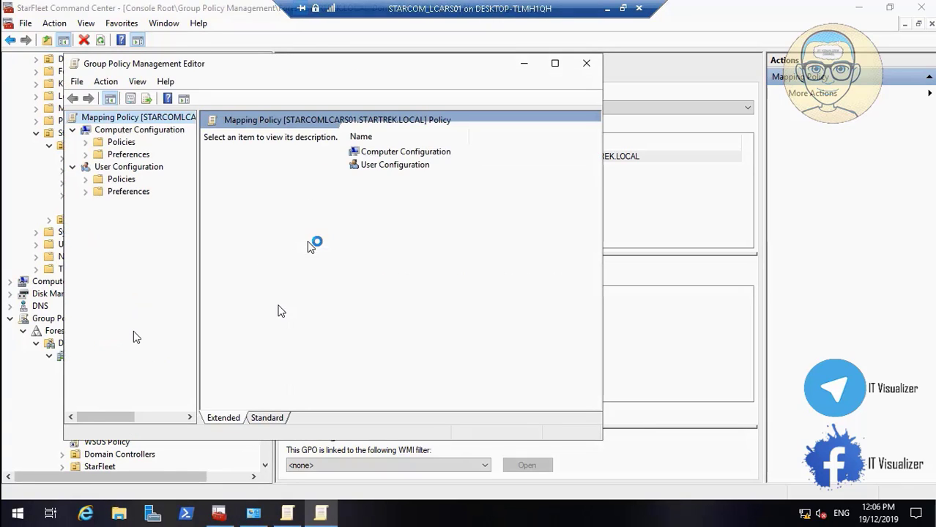
click(554, 63)
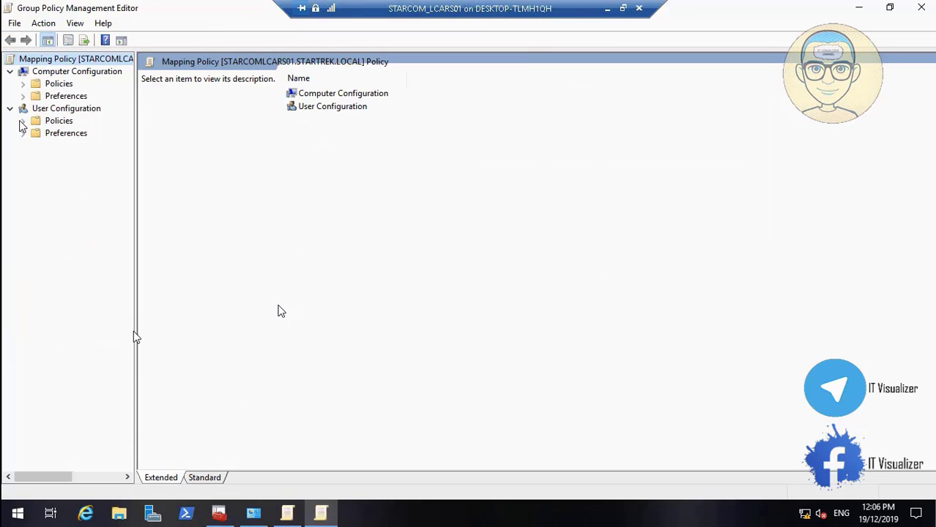
click(24, 134)
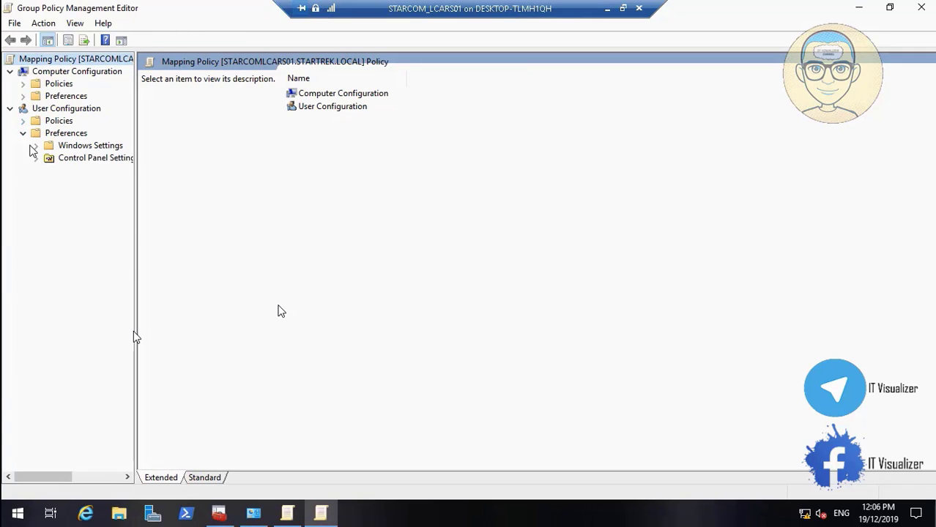
click(36, 145)
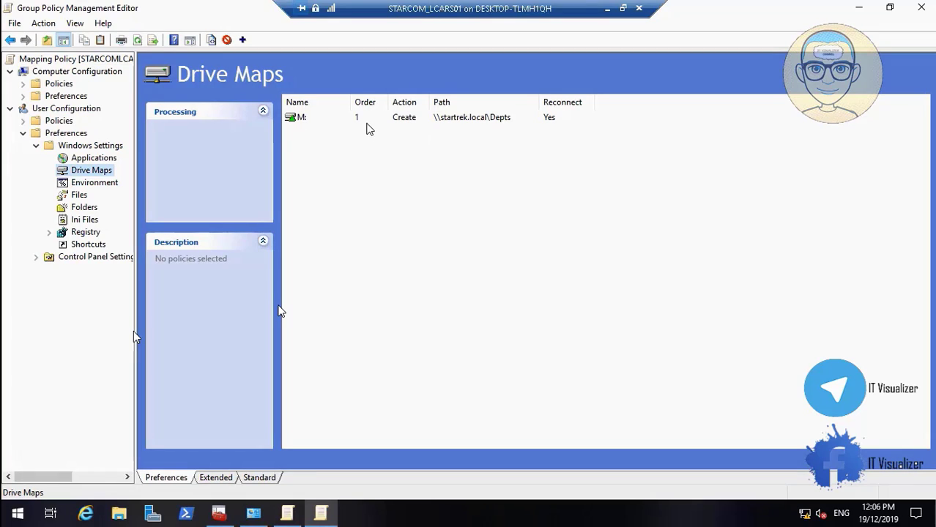
double_click(302, 118)
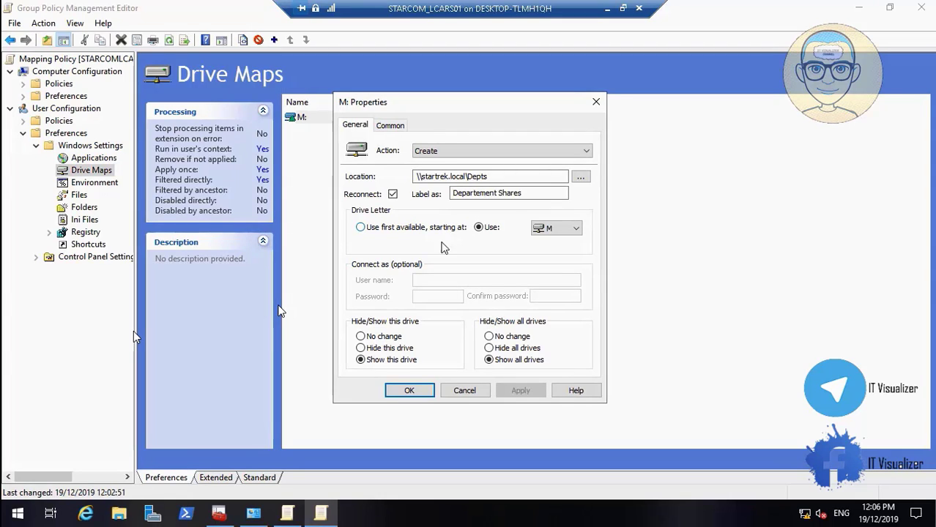
click(472, 392)
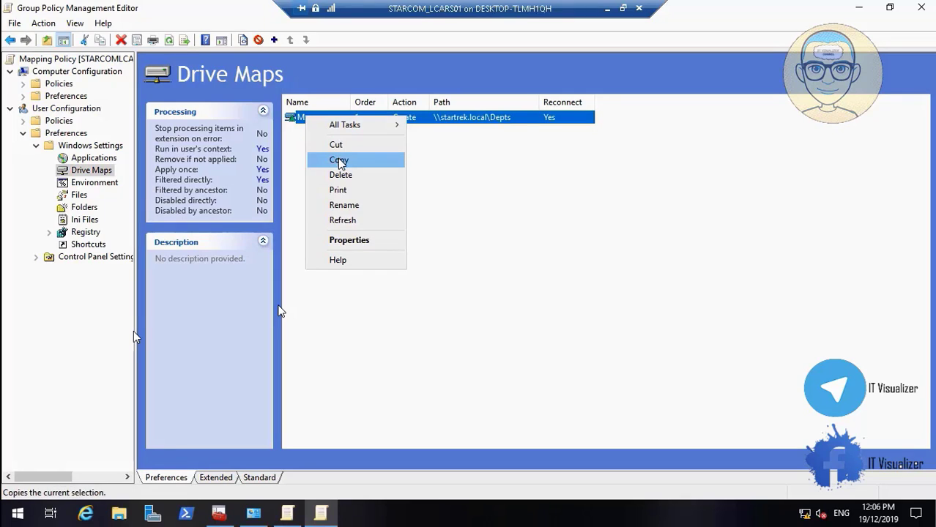
- Duplicate the M: drive map within the Mapping Policy's drive maps
click(339, 160)
right_click(334, 180)
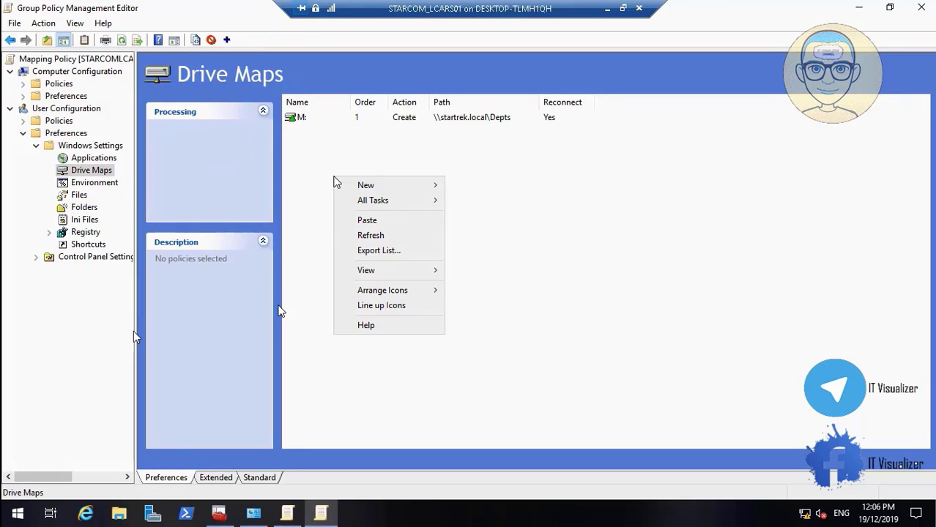
click(367, 221)
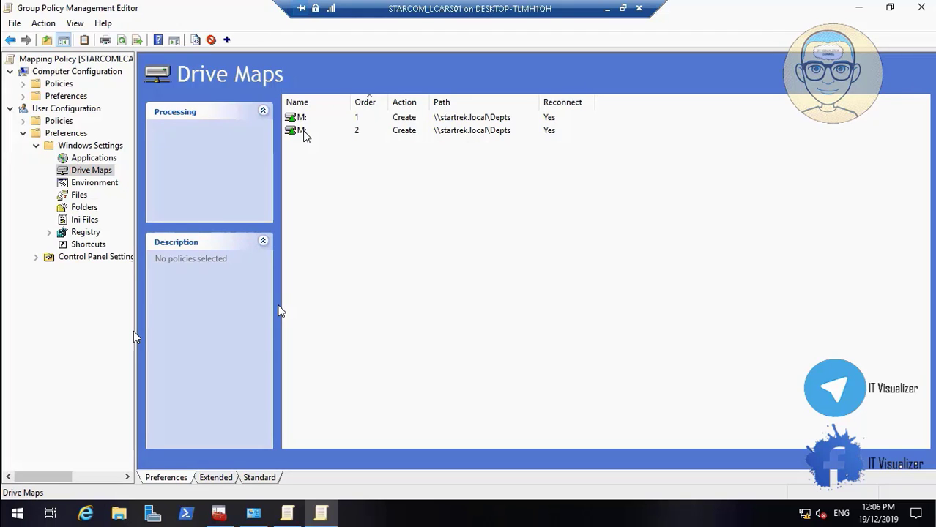
- Delete the duplicate M: drive map with order 2
click(303, 133)
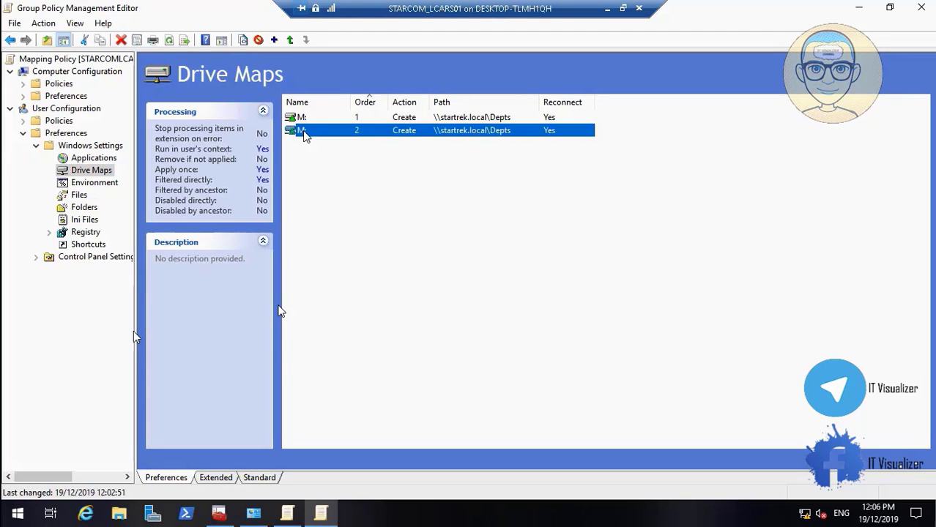
right_click(303, 134)
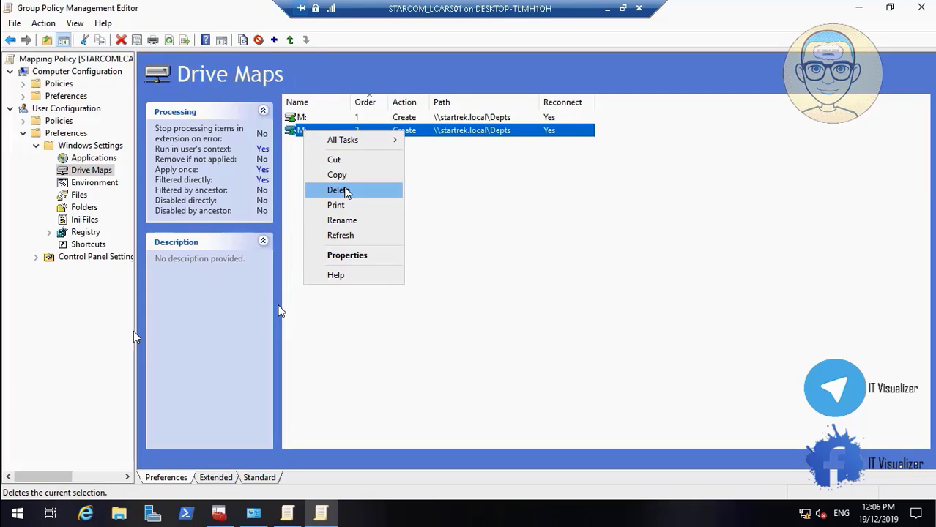
click(525, 267)
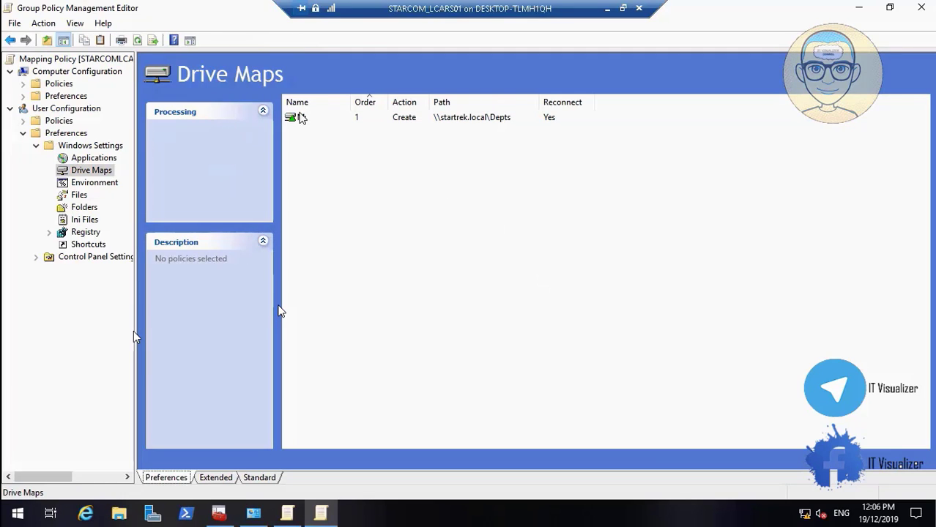
- Compare the M: drive map's general and common options, close them without changes and minimize the policy editor
double_click(297, 119)
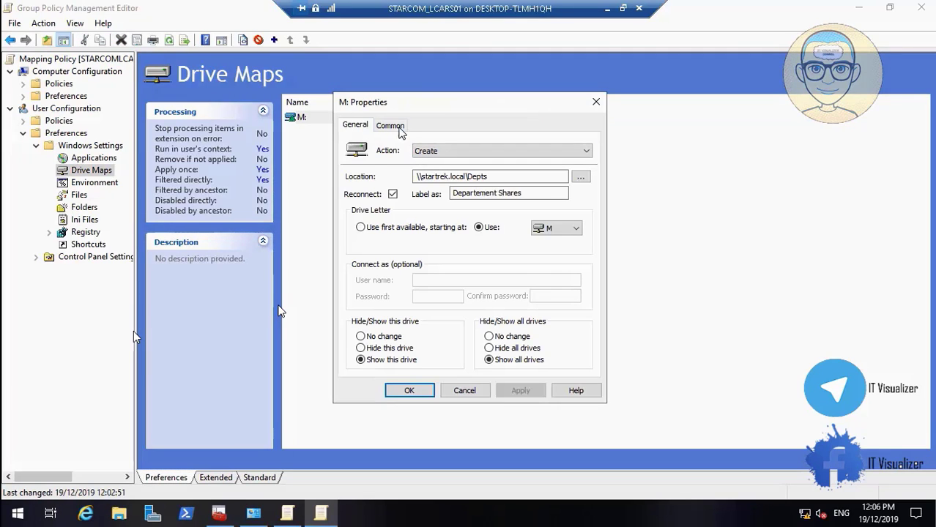
click(399, 129)
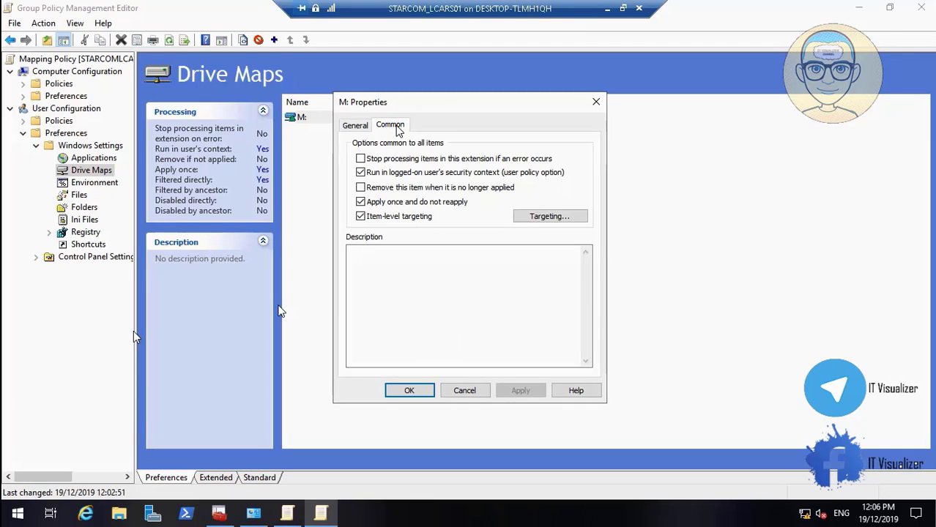
click(356, 128)
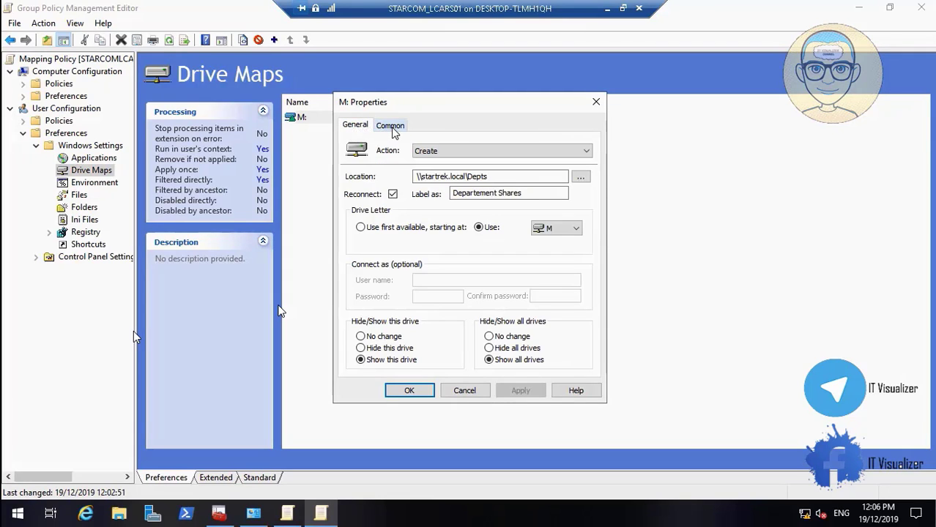
click(390, 126)
click(357, 126)
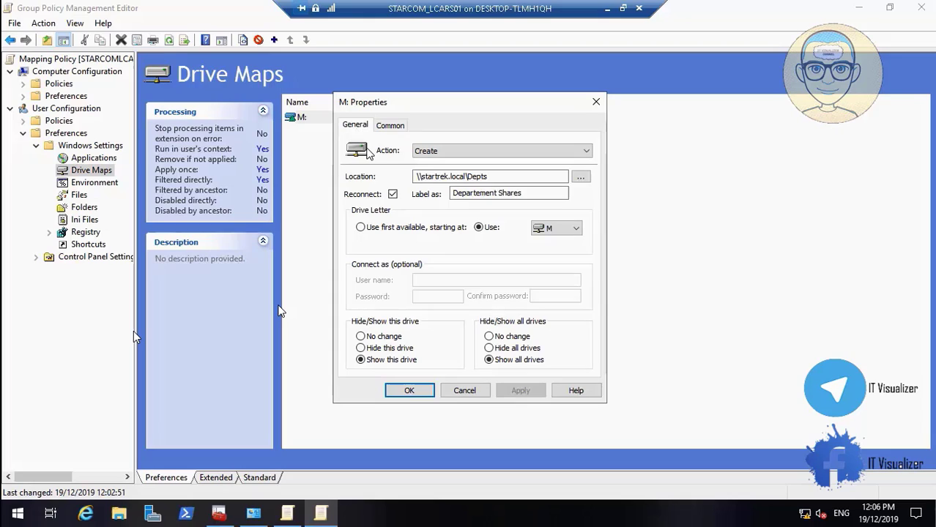
click(465, 391)
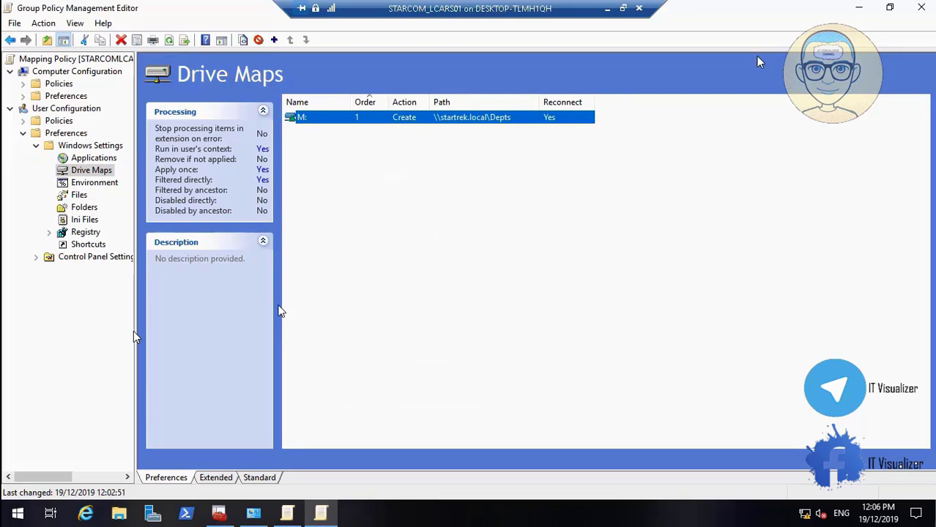
click(859, 9)
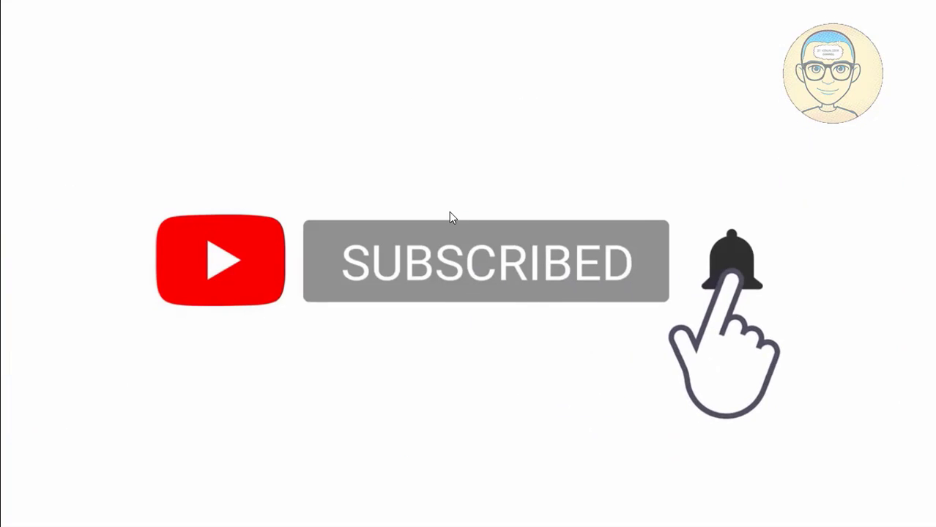
double_click(455, 204)
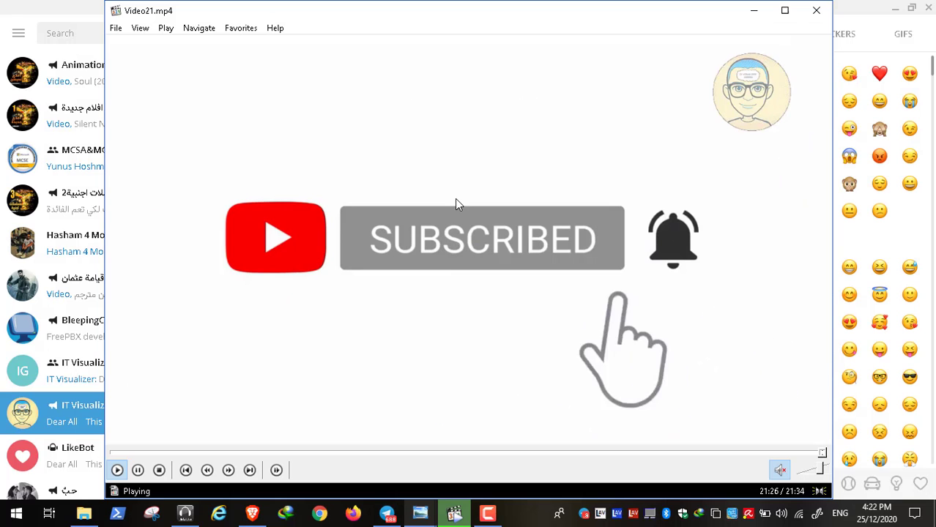
click(818, 12)
click(893, 9)
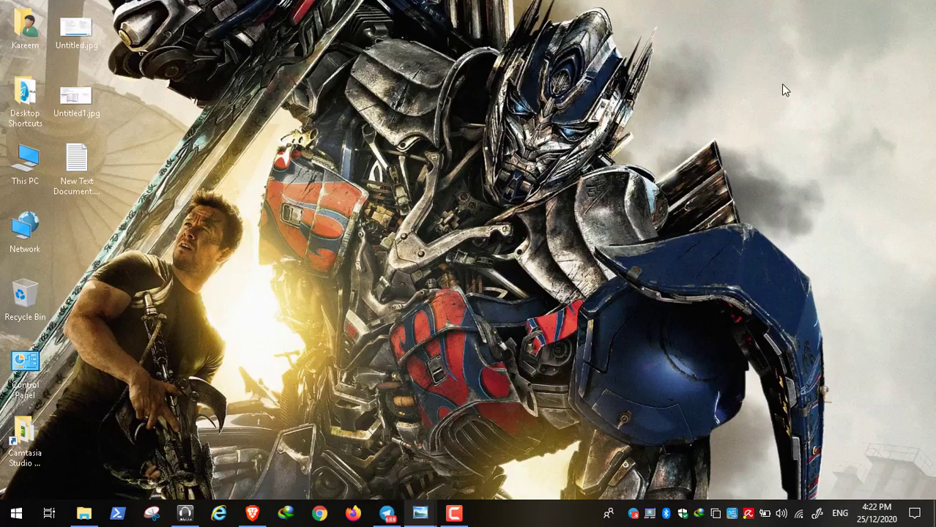